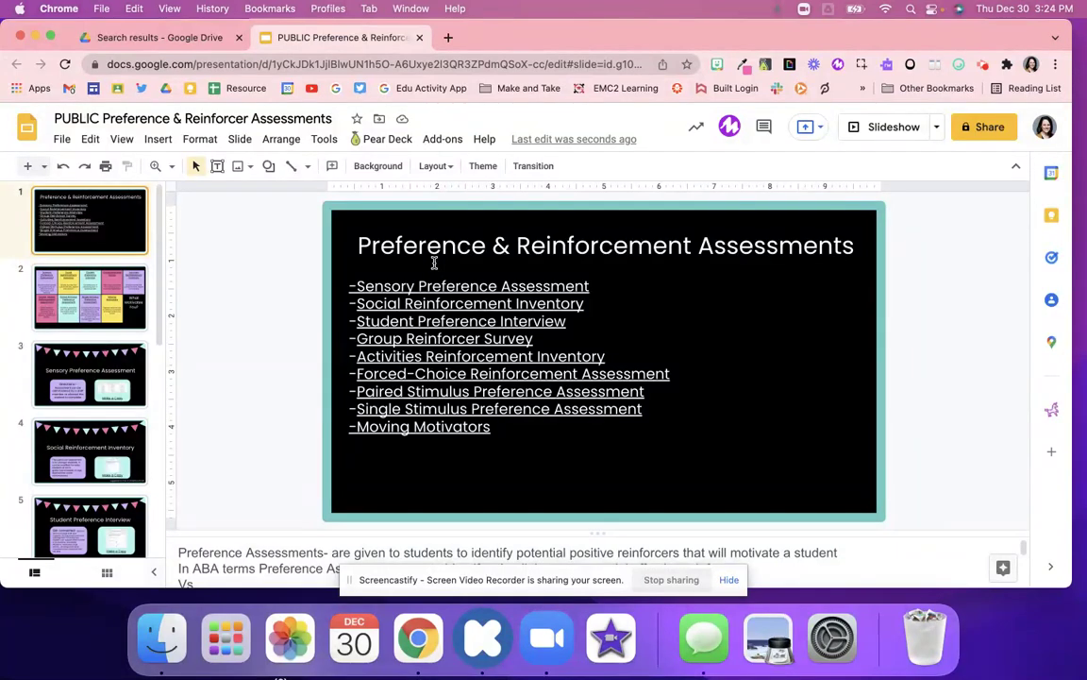
Open the overview slide with the grid of assessments and read the short descriptions in its cells.
{"action": "left_click", "coordinate": [94, 289]}
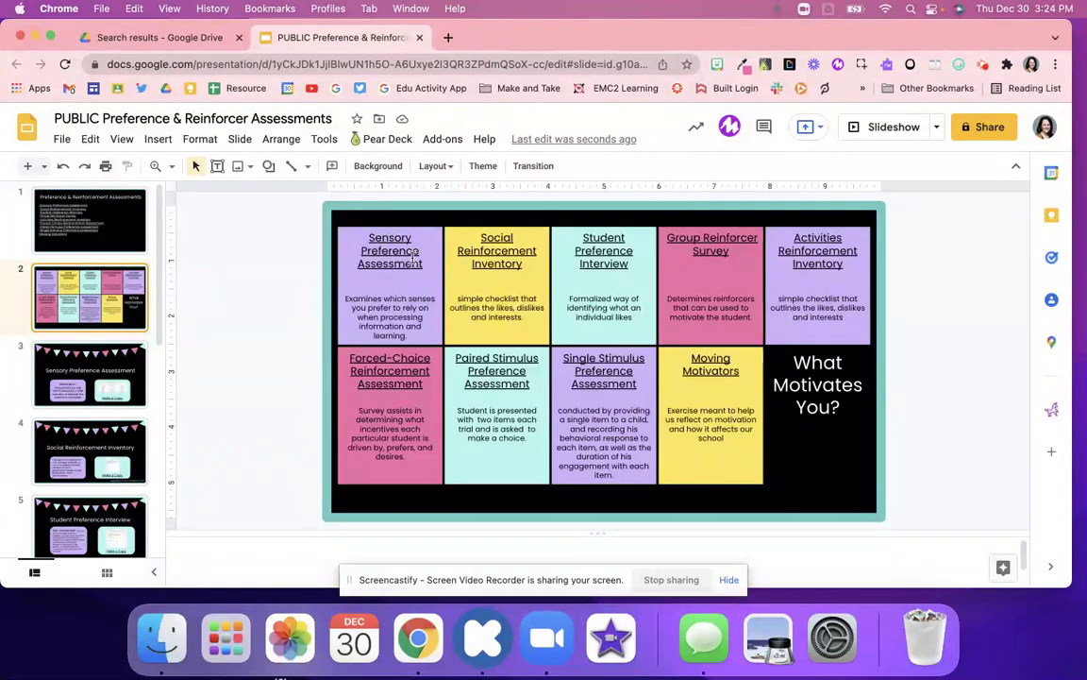
{"action": "left_click", "coordinate": [719, 308]}
{"action": "left_click", "coordinate": [511, 429]}
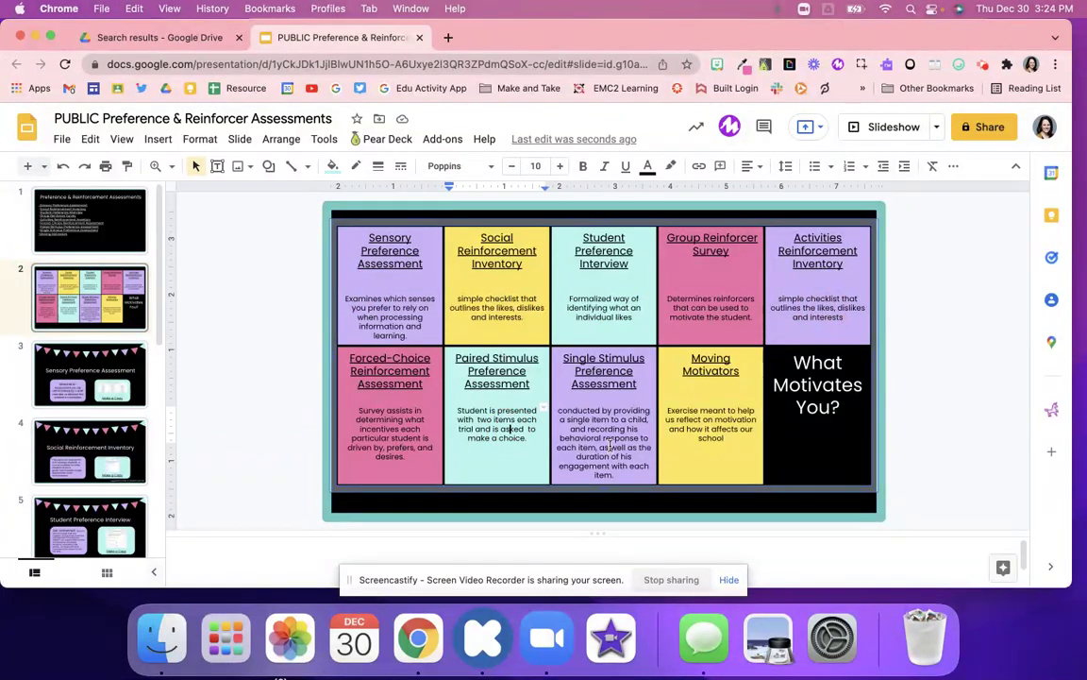
{"action": "left_click", "coordinate": [703, 428]}
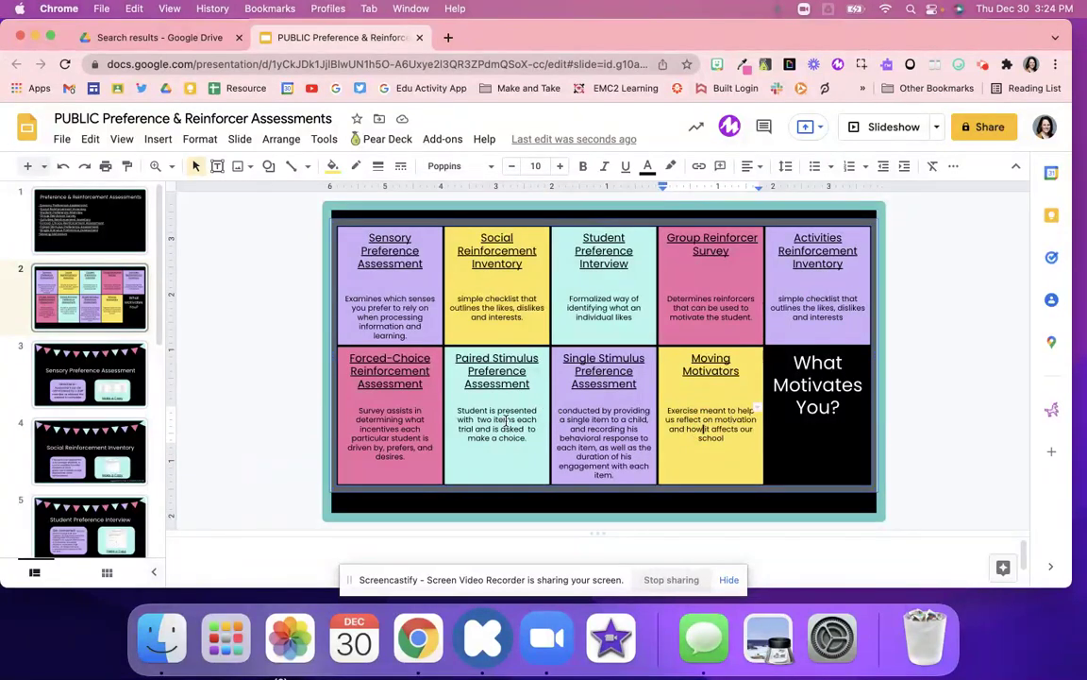
Inspect the slide links behind the assessment titles in the overview grid, such as Social Reinforcement Inventory and Student Preference Interview.
{"action": "left_click", "coordinate": [403, 261]}
{"action": "left_click", "coordinate": [527, 251]}
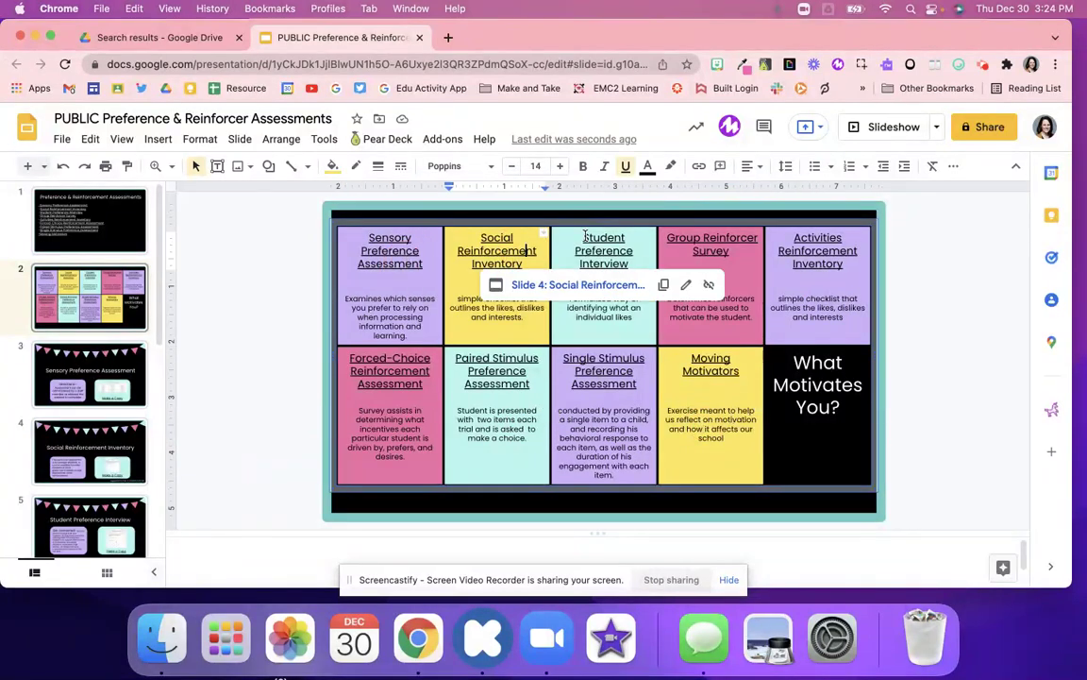
{"action": "left_click", "coordinate": [591, 252]}
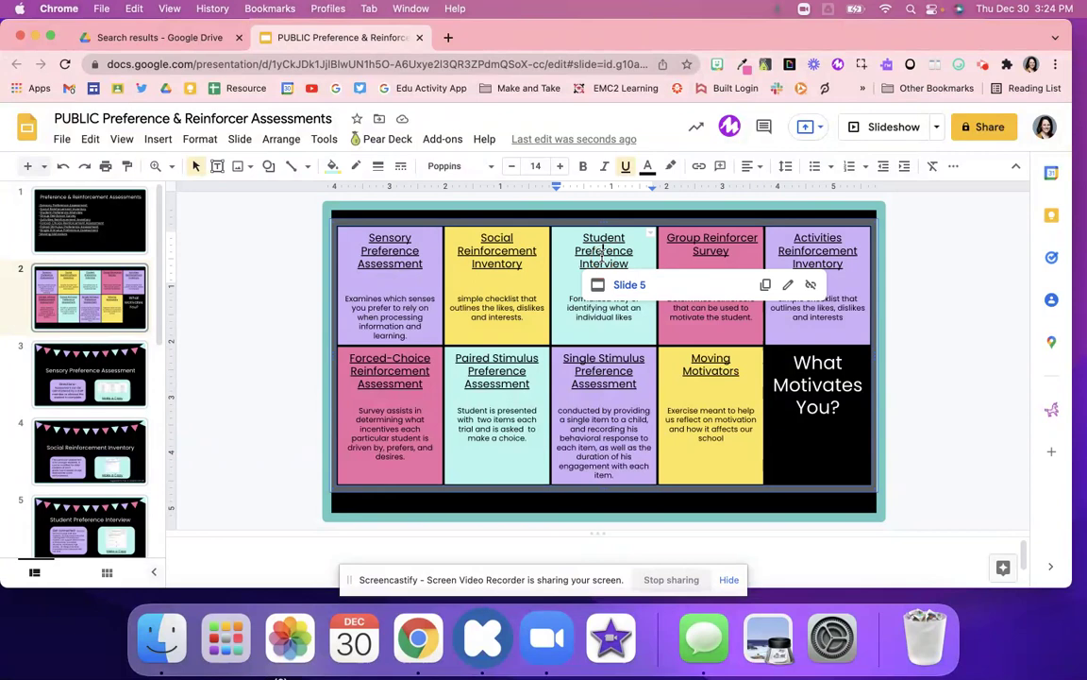
{"action": "left_click", "coordinate": [710, 242]}
{"action": "left_click", "coordinate": [794, 242]}
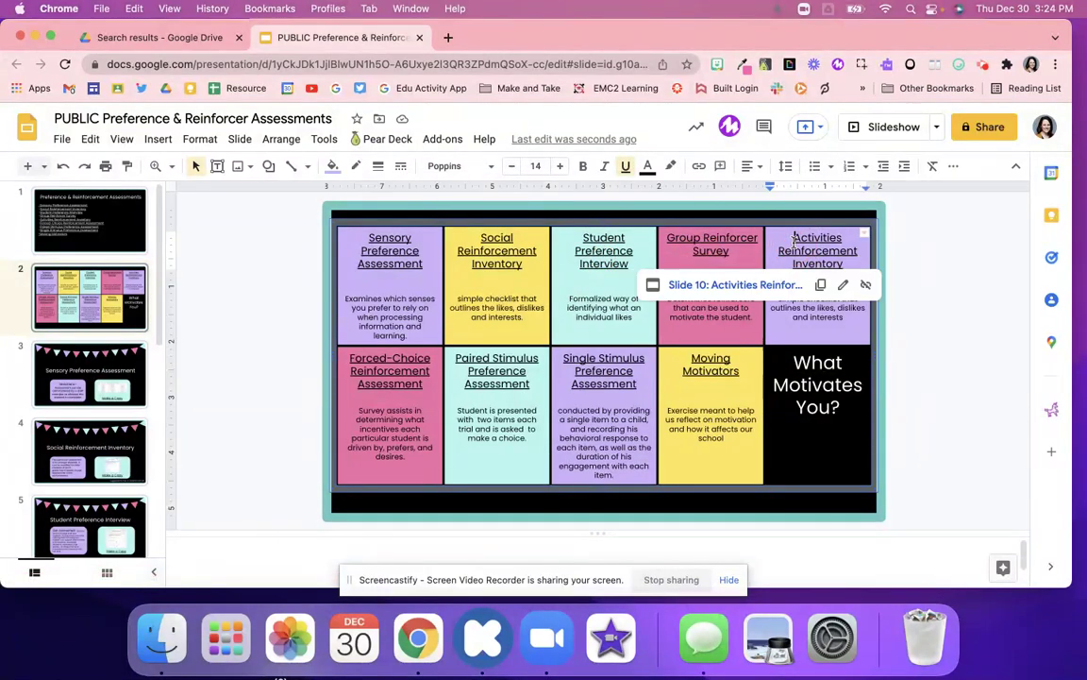
{"action": "left_click", "coordinate": [710, 366]}
{"action": "left_click", "coordinate": [593, 360]}
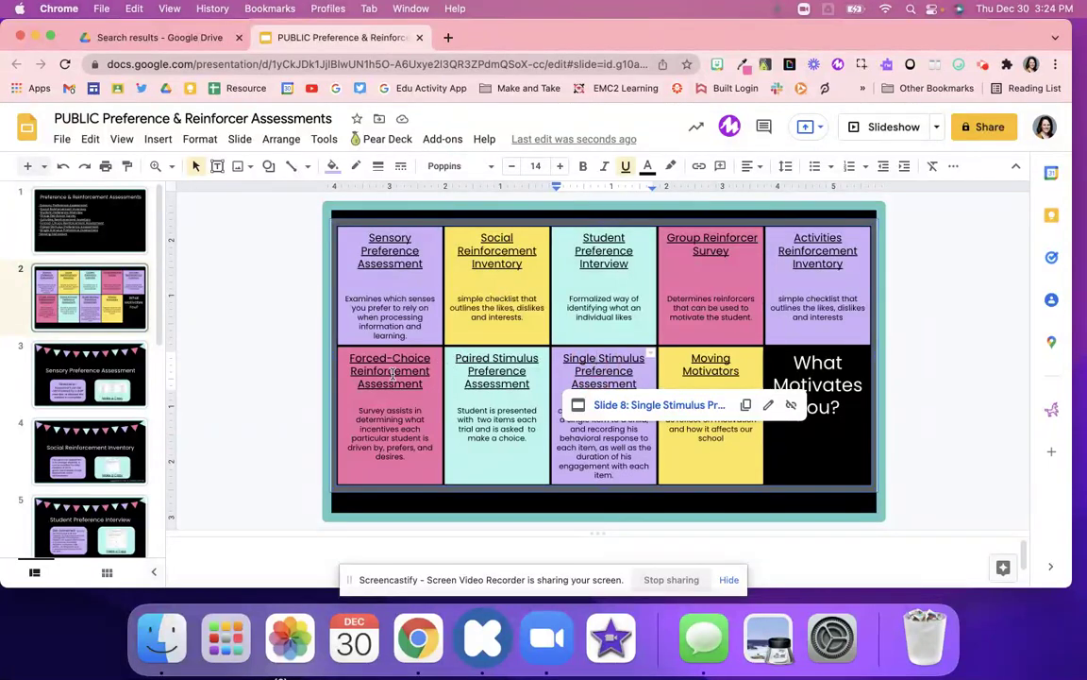
{"action": "left_click", "coordinate": [292, 407]}
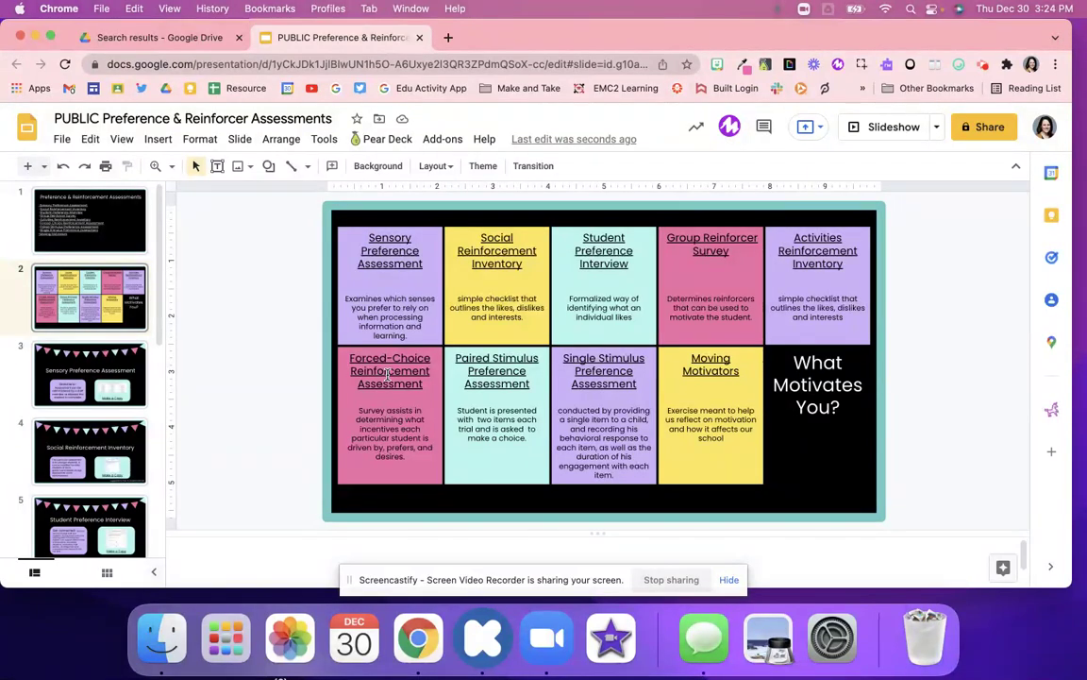
Make a copy of the Sensory Preference Assessment spreadsheet through the Make a Copy link on slide 3.
{"action": "left_click", "coordinate": [95, 395]}
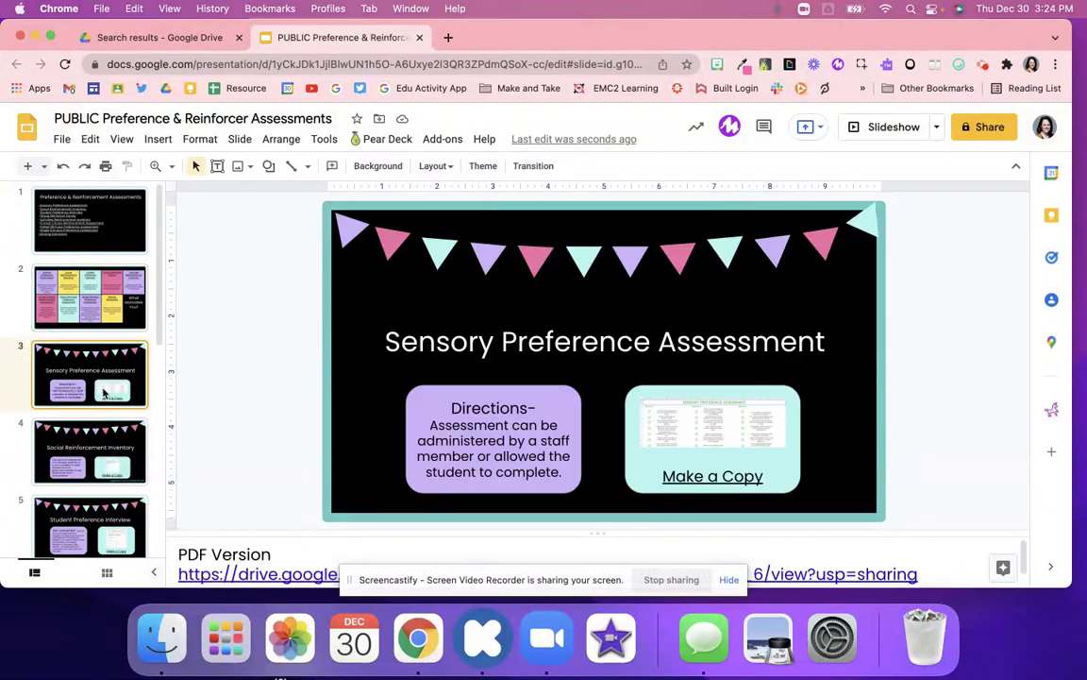
{"action": "left_click", "coordinate": [687, 427]}
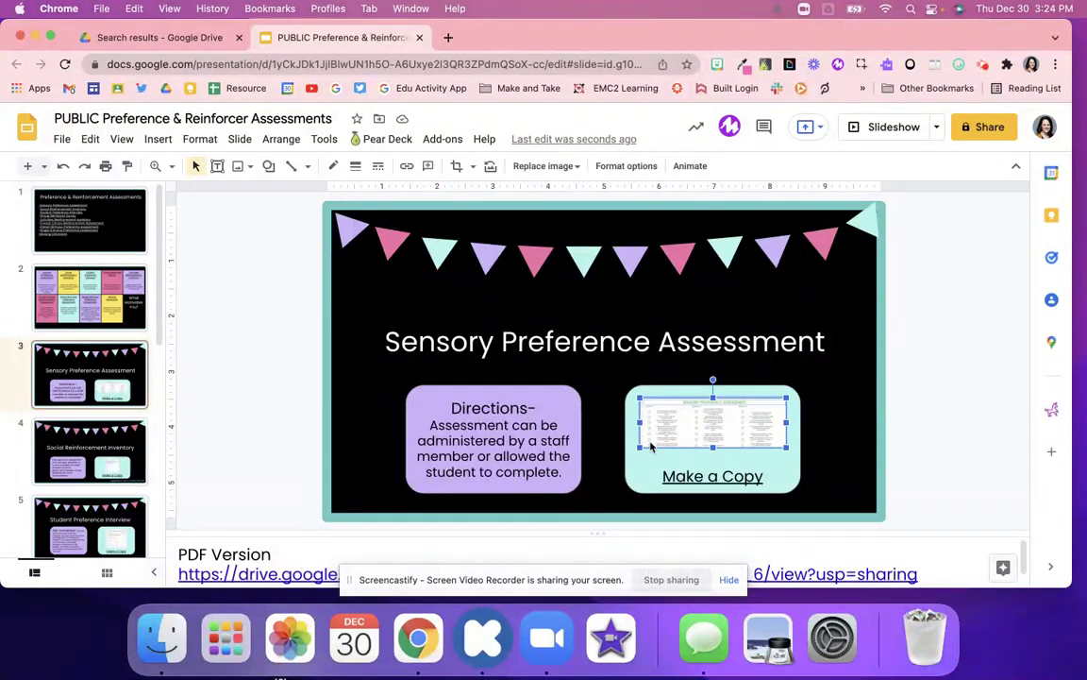
{"action": "left_click", "coordinate": [691, 475]}
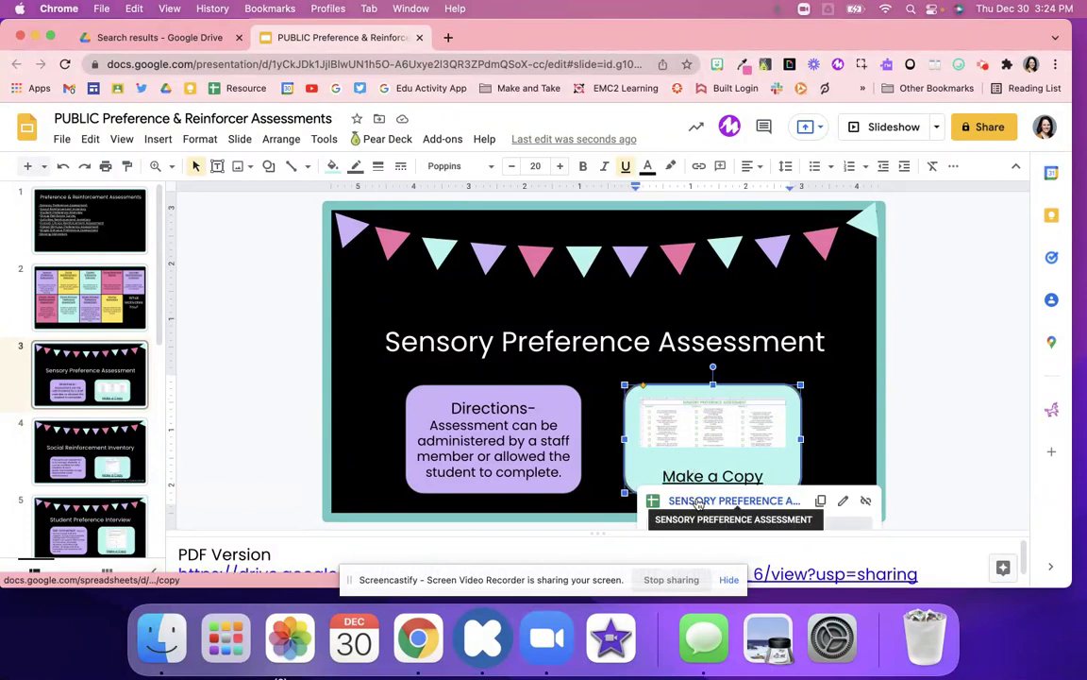
{"action": "left_click", "coordinate": [703, 498]}
{"action": "left_click", "coordinate": [330, 383]}
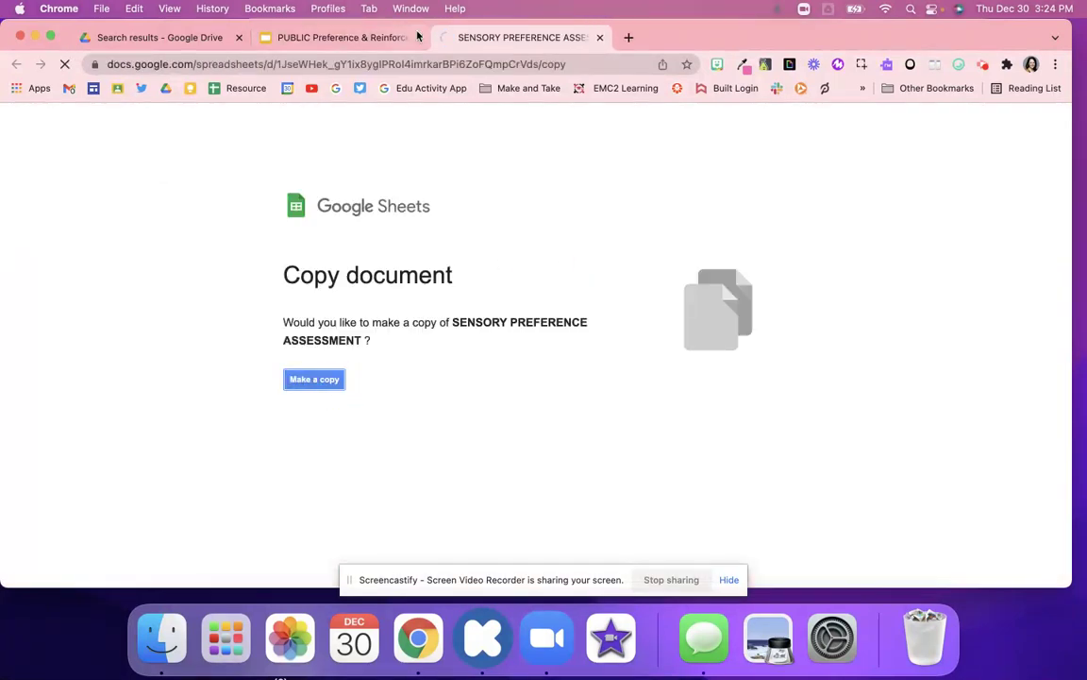
Look at the PDF version link in slide 3's speaker notes and return to the copied Sensory Preference Assessment.
{"action": "left_click", "coordinate": [357, 43]}
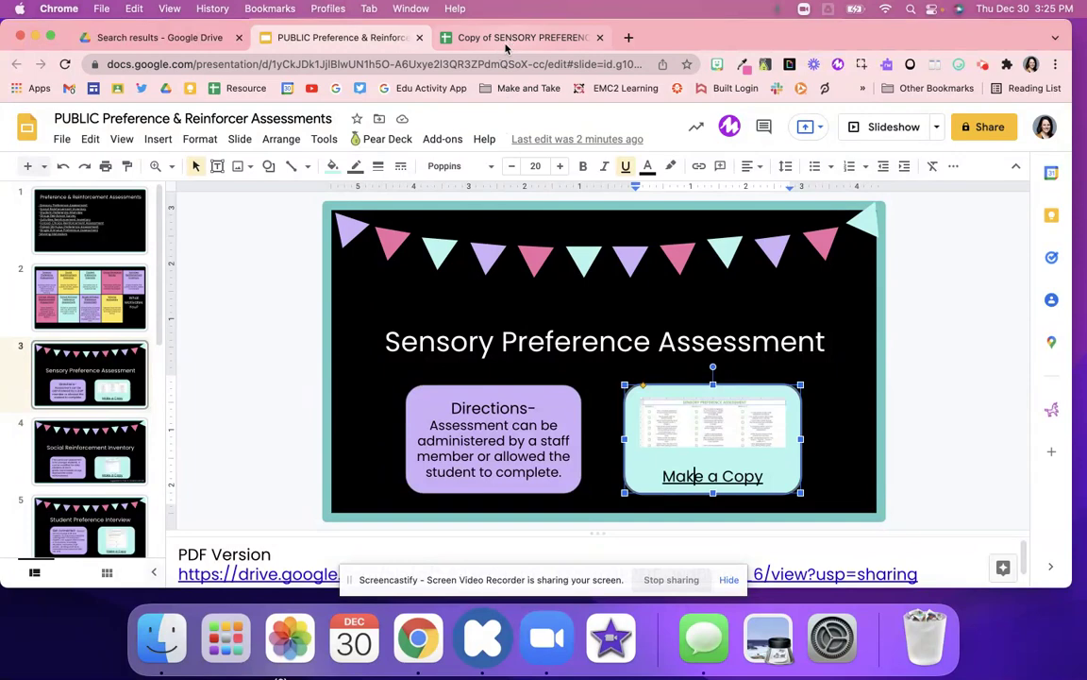
{"action": "left_click", "coordinate": [498, 37]}
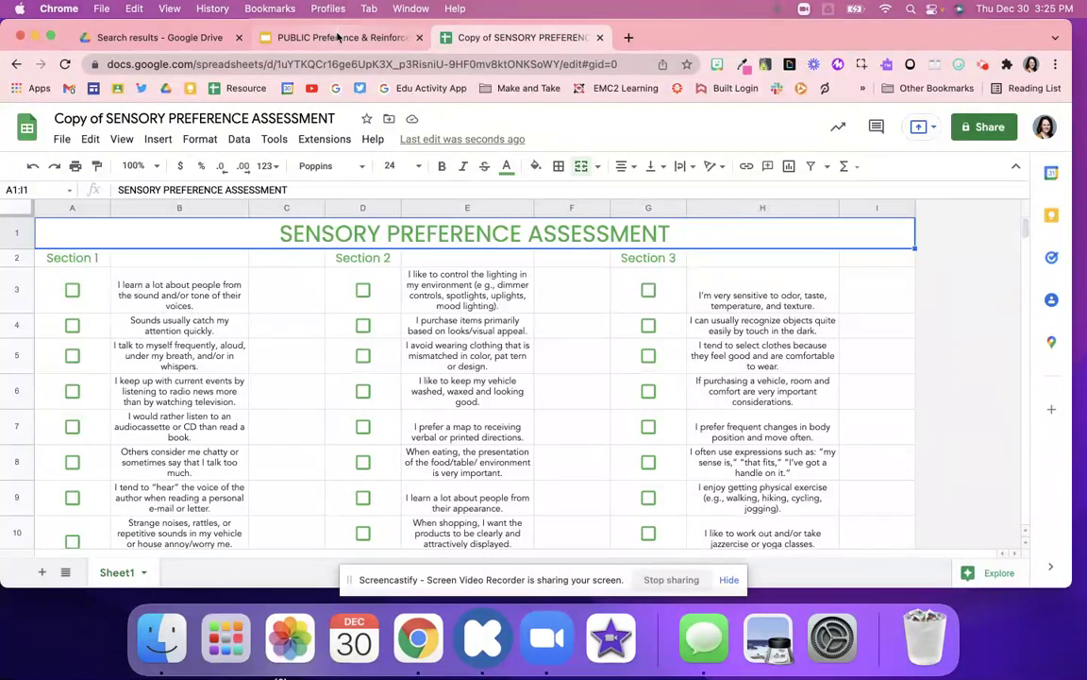
{"action": "left_click", "coordinate": [307, 38]}
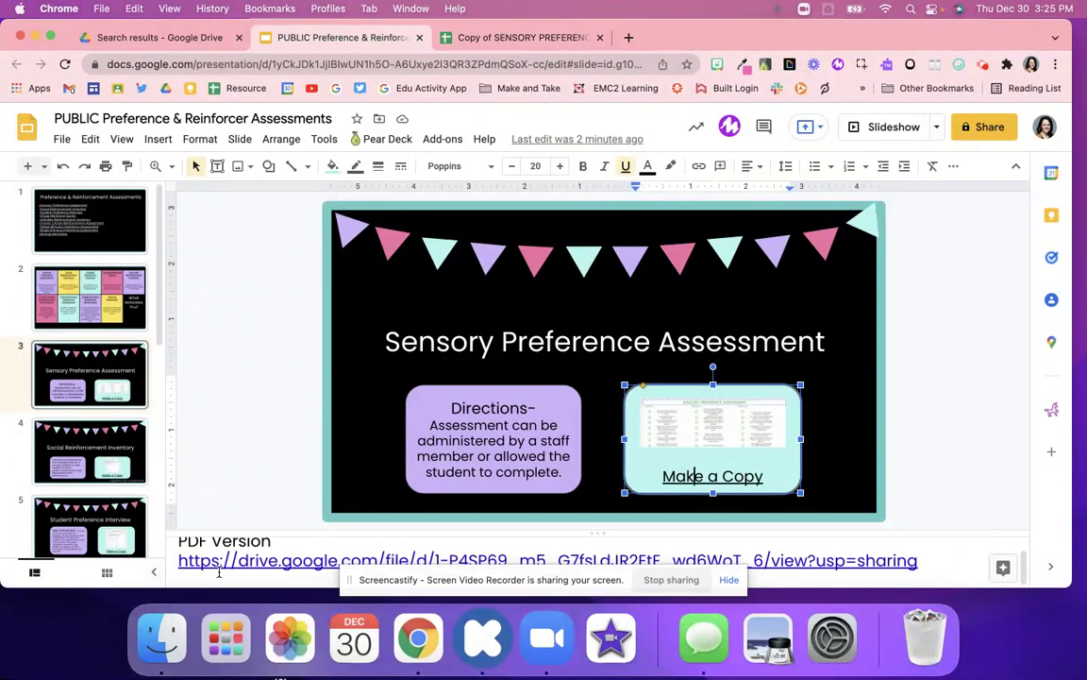
{"action": "left_click", "coordinate": [469, 41]}
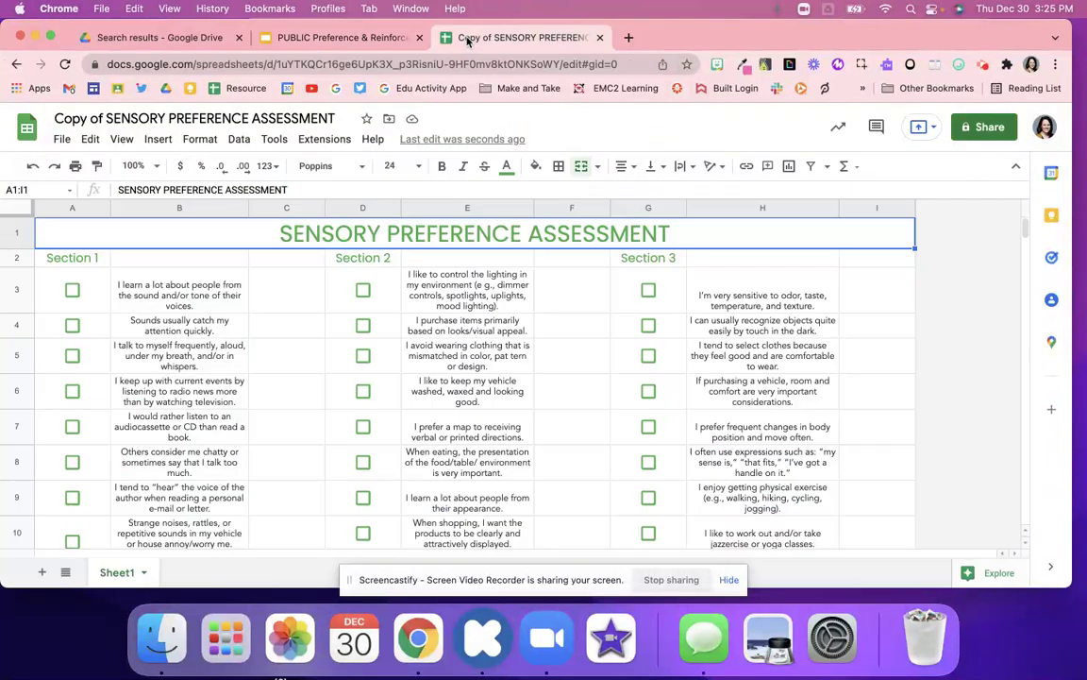
Tick the first three Section 1 statements in rows 3 to 5 of the Sensory Preference Assessment copy.
{"action": "left_click", "coordinate": [72, 289]}
{"action": "left_click", "coordinate": [71, 359]}
{"action": "left_click", "coordinate": [72, 327]}
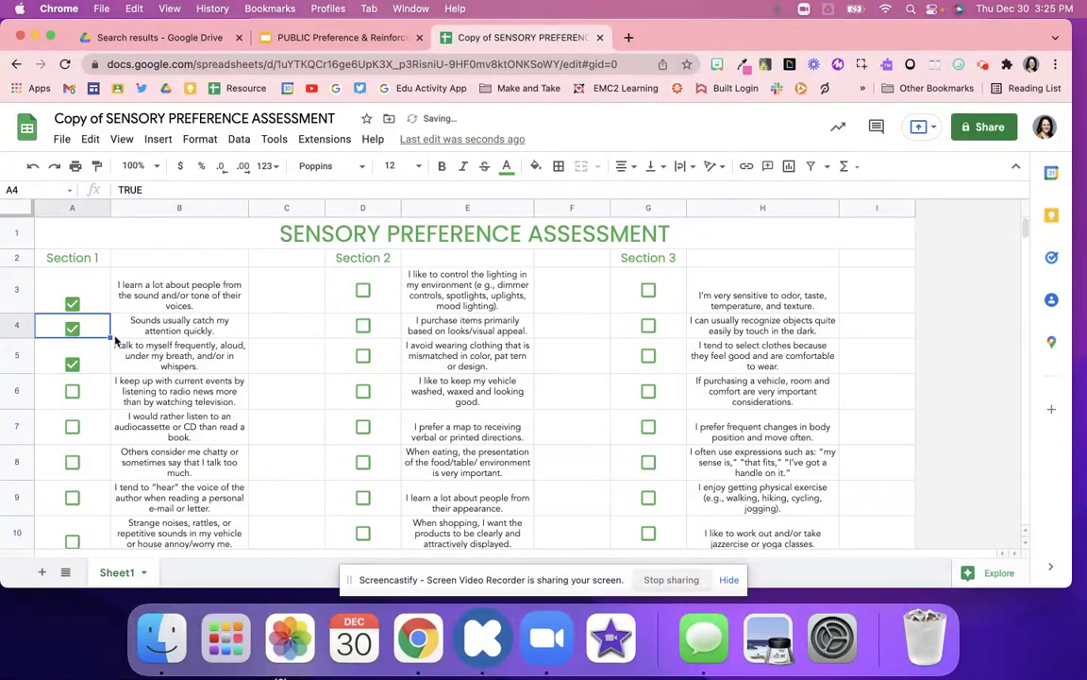
Examine the Auditory, Visual and Kinethetic totals in row 24 and the explanation text below them.
{"action": "scroll", "coordinate": [280, 355], "scroll_direction": "down", "scroll_amount": 15}
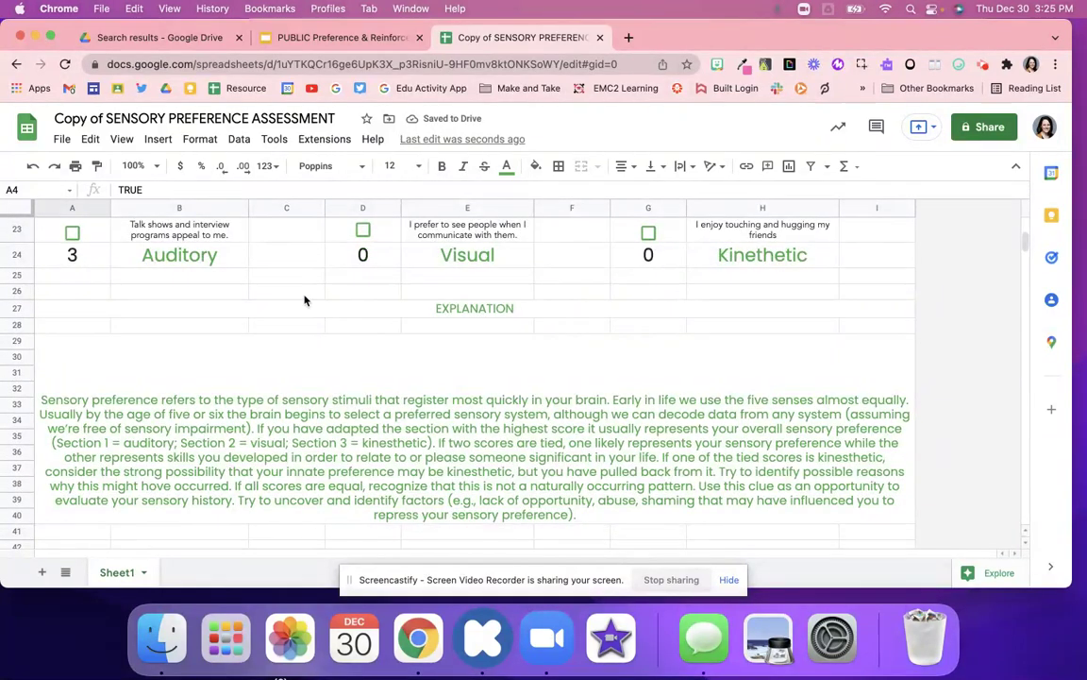
{"action": "left_click", "coordinate": [177, 257]}
{"action": "left_click", "coordinate": [467, 255]}
{"action": "left_click", "coordinate": [648, 255]}
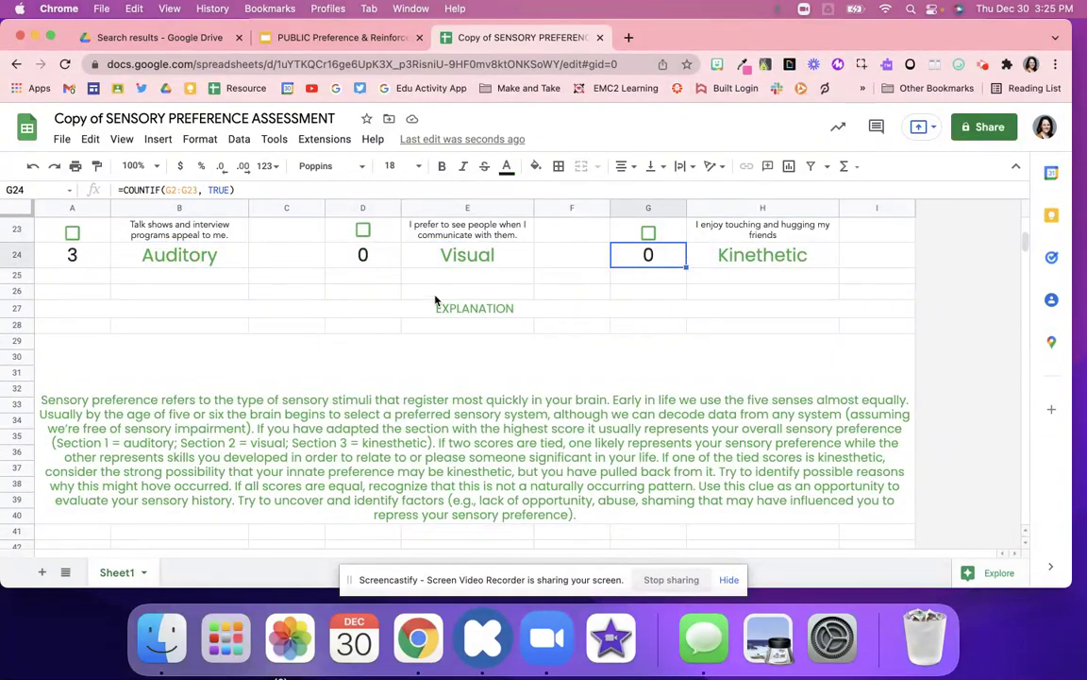
{"action": "left_click", "coordinate": [396, 472]}
{"action": "scroll", "coordinate": [374, 470], "scroll_direction": "down", "scroll_amount": 2}
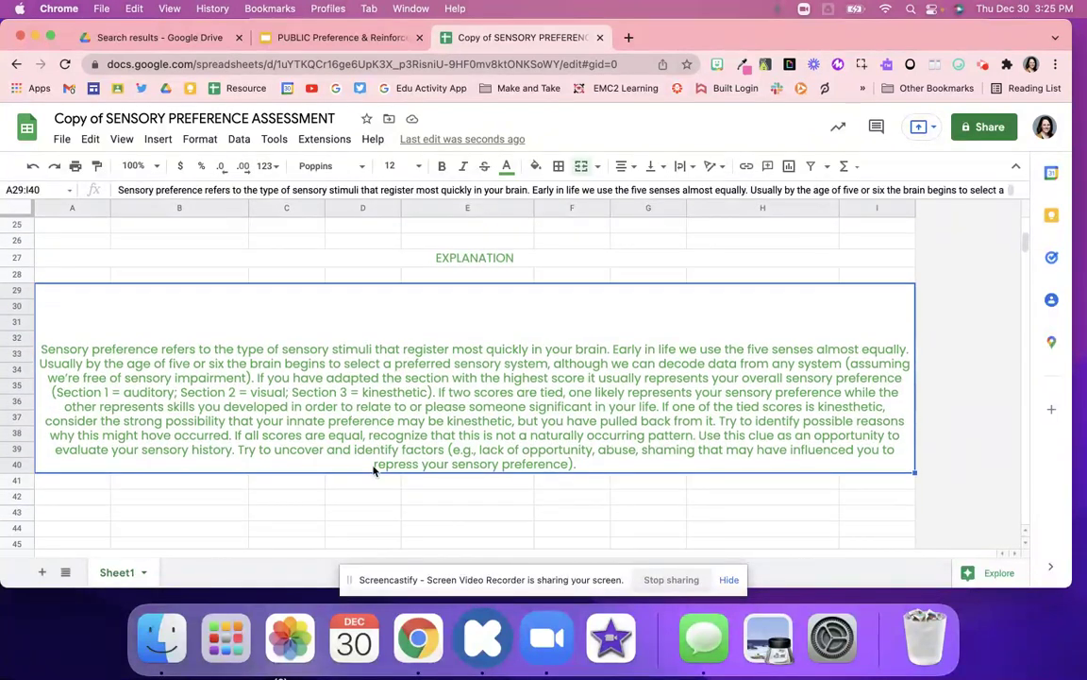
{"action": "scroll", "coordinate": [373, 470], "scroll_direction": "up", "scroll_amount": 2}
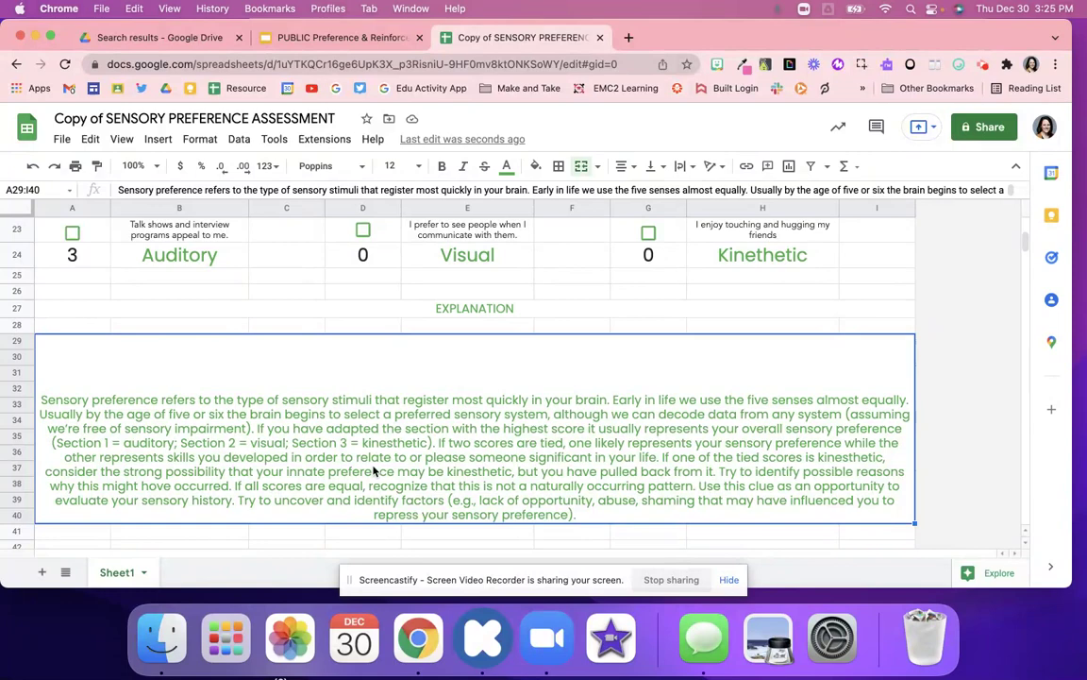
Tick the Section 3 statements in rows 20, 22 and 23 to try out the Kinethetic total.
{"action": "scroll", "coordinate": [373, 470], "scroll_direction": "up", "scroll_amount": 5}
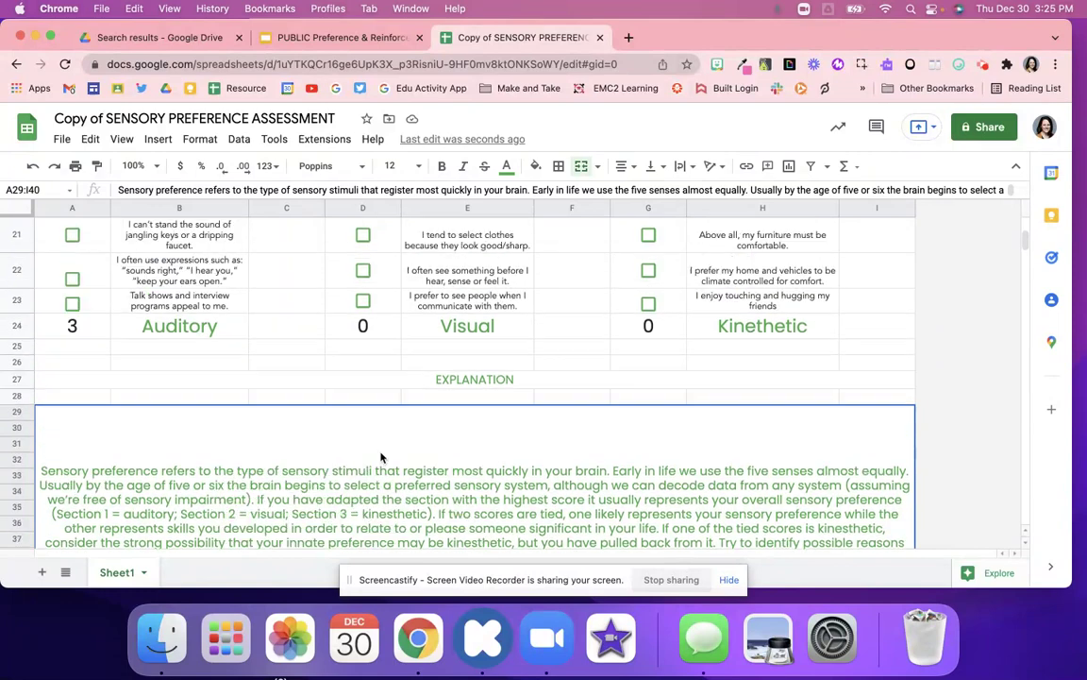
{"action": "left_click", "coordinate": [647, 300]}
{"action": "left_click", "coordinate": [649, 326]}
{"action": "left_click", "coordinate": [650, 370]}
{"action": "left_click", "coordinate": [647, 397]}
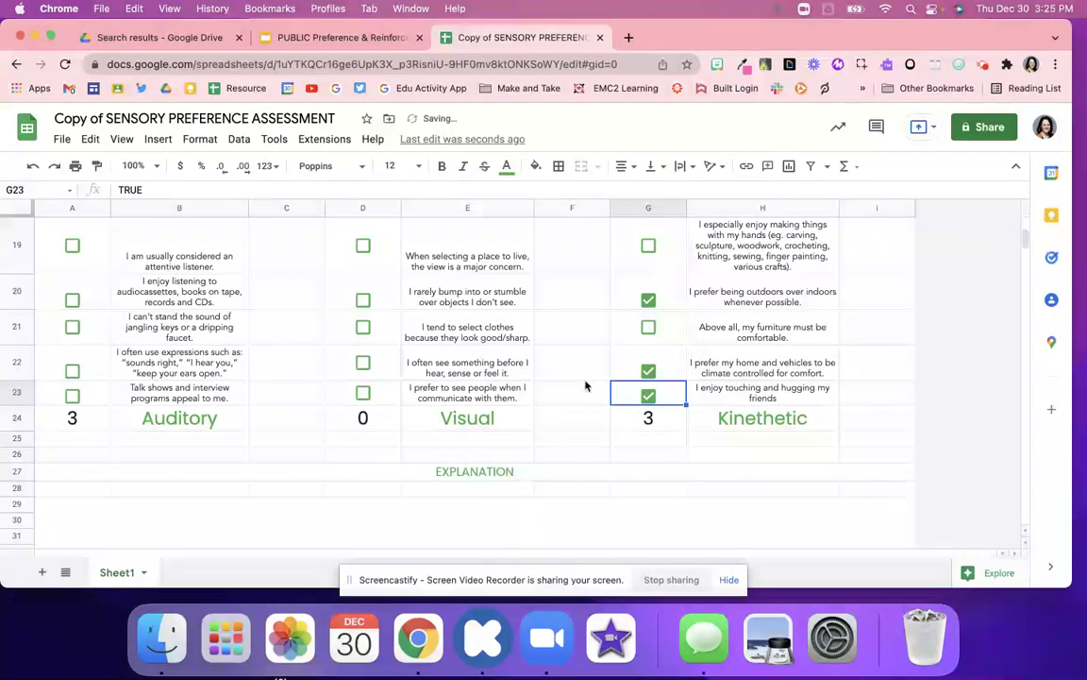
Clear the ticked Section 3 statements in rows 20, 22 and 23.
{"action": "left_click", "coordinate": [623, 359]}
{"action": "left_click", "coordinate": [651, 396]}
{"action": "left_click", "coordinate": [648, 370]}
{"action": "left_click", "coordinate": [652, 299]}
Clear the ticked Section 1 statements in rows 3 to 5 and check the totals in row 24.
{"action": "scroll", "coordinate": [652, 299], "scroll_direction": "up", "scroll_amount": 10}
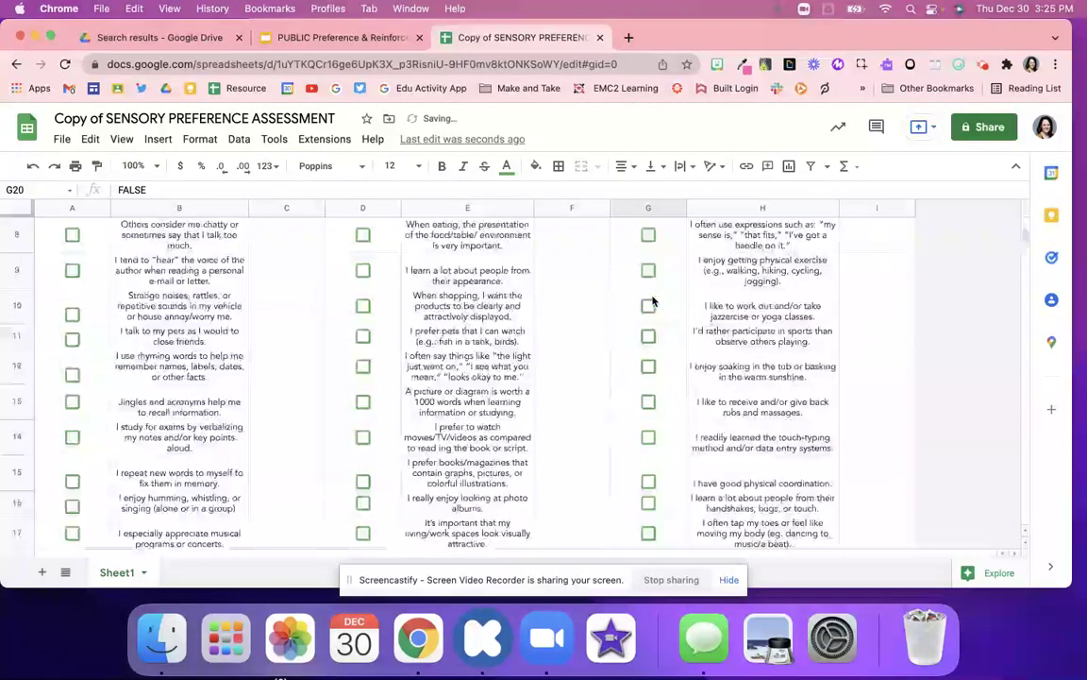
{"action": "left_click", "coordinate": [72, 364]}
{"action": "left_click", "coordinate": [73, 363]}
{"action": "left_click", "coordinate": [73, 328]}
{"action": "left_click", "coordinate": [73, 303]}
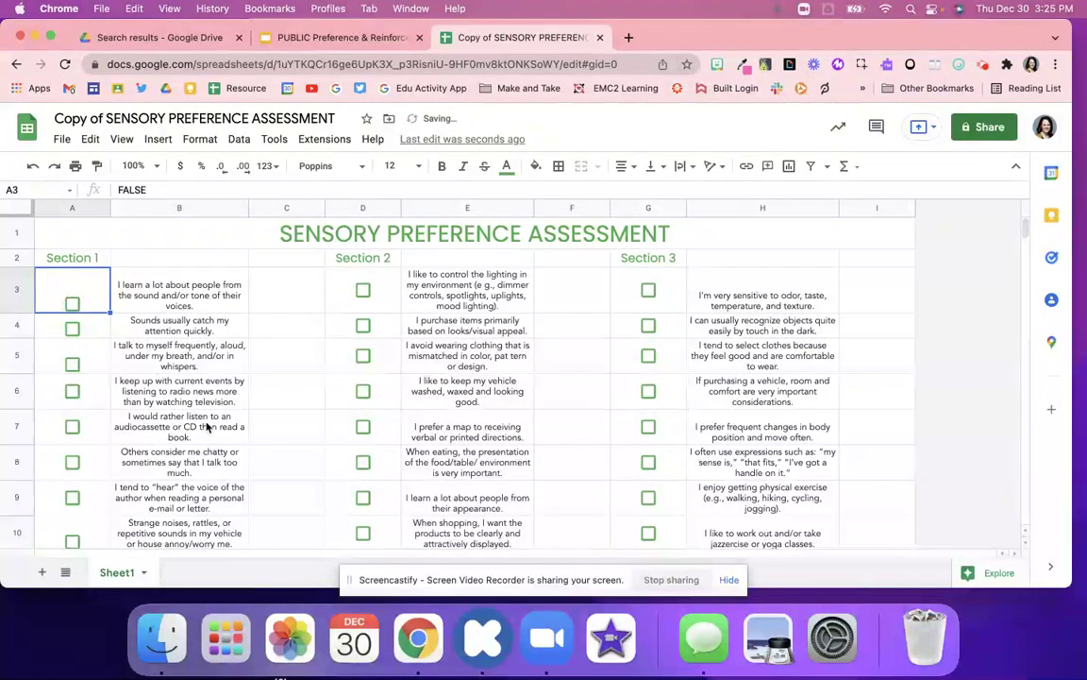
{"action": "scroll", "coordinate": [207, 428], "scroll_direction": "down", "scroll_amount": 15}
{"action": "scroll", "coordinate": [207, 428], "scroll_direction": "up", "scroll_amount": 5}
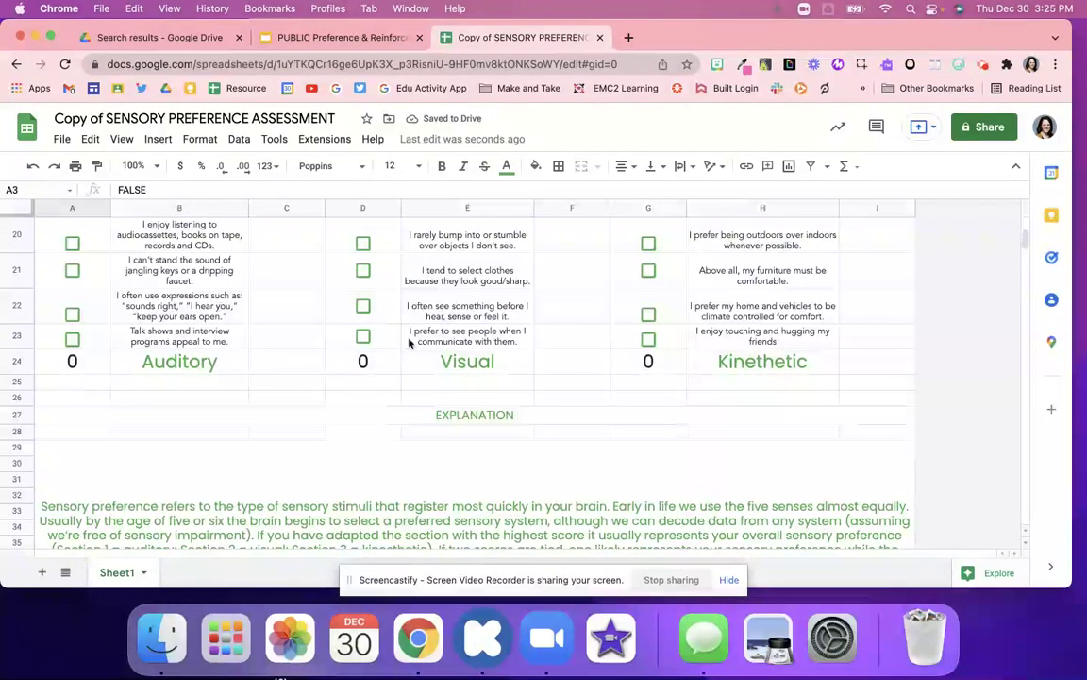
Go back to the presentation and make a copy of the Social Reinforcement Inventory form linked on slide 4.
{"action": "left_click", "coordinate": [383, 37]}
{"action": "left_click", "coordinate": [80, 424]}
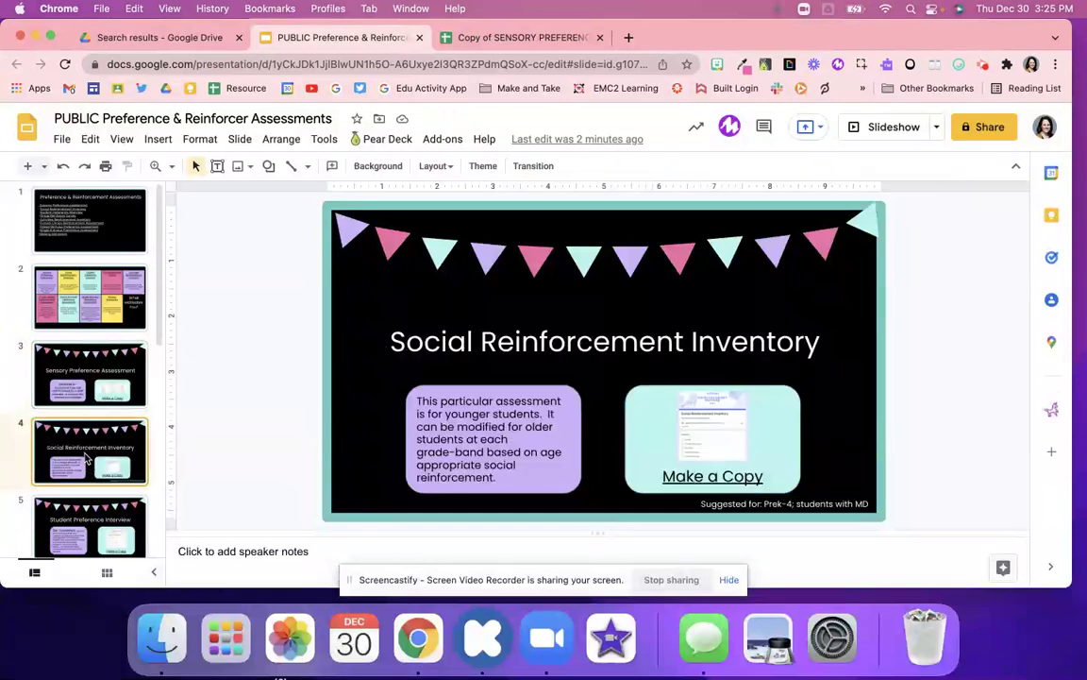
{"action": "left_click", "coordinate": [654, 408]}
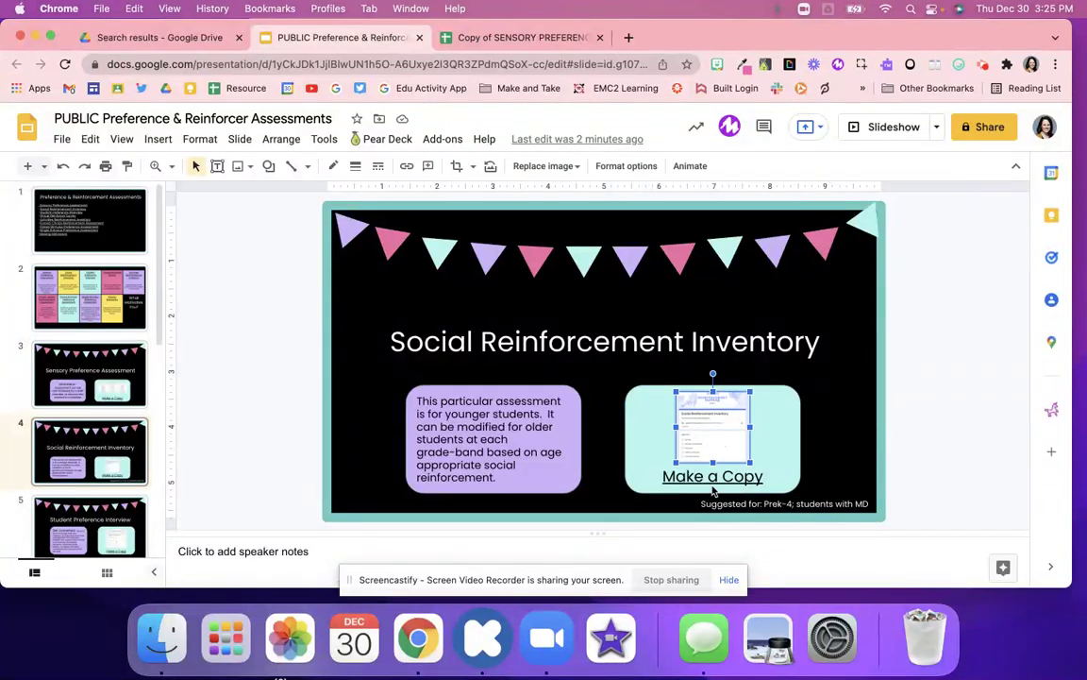
{"action": "left_click", "coordinate": [710, 477]}
{"action": "left_click", "coordinate": [717, 501]}
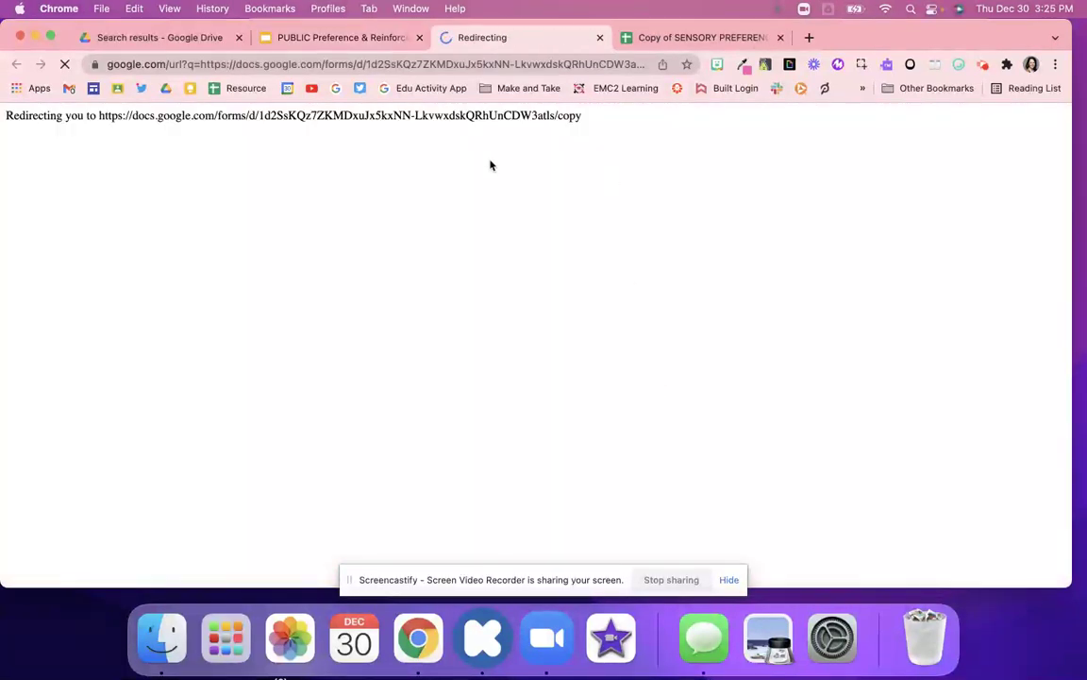
{"action": "left_click", "coordinate": [314, 361]}
Look through the questions and answer choices in the copied Social Reinforcement Inventory form, from High Fives to Hand Signals.
{"action": "left_click", "coordinate": [321, 40]}
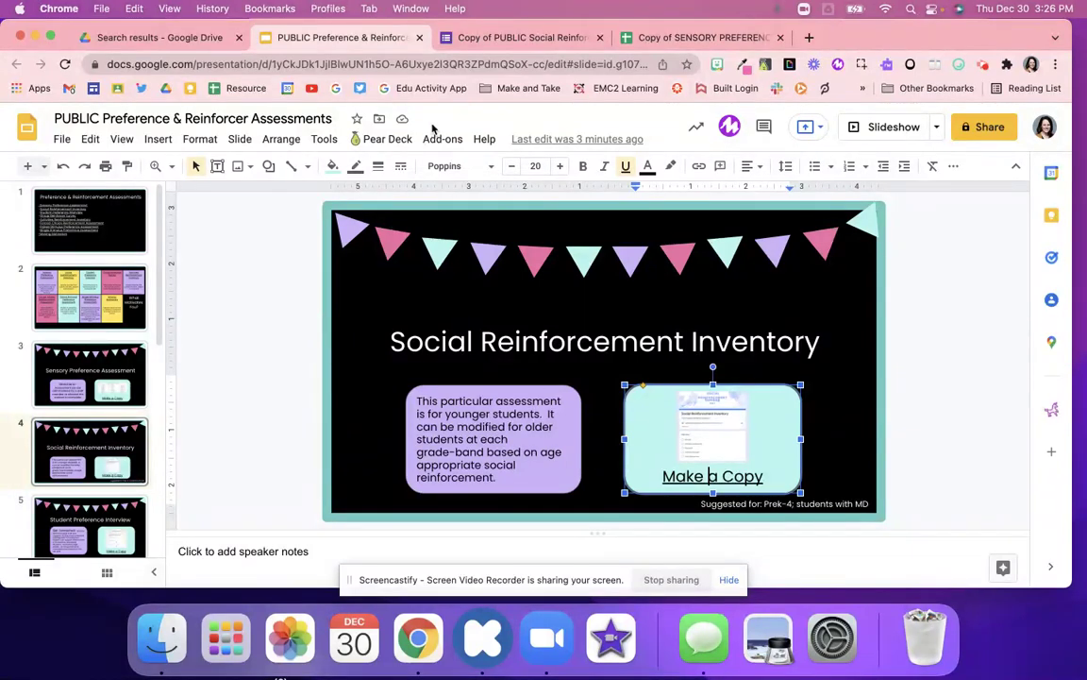
{"action": "left_click", "coordinate": [467, 40]}
{"action": "scroll", "coordinate": [335, 370], "scroll_direction": "down", "scroll_amount": 3}
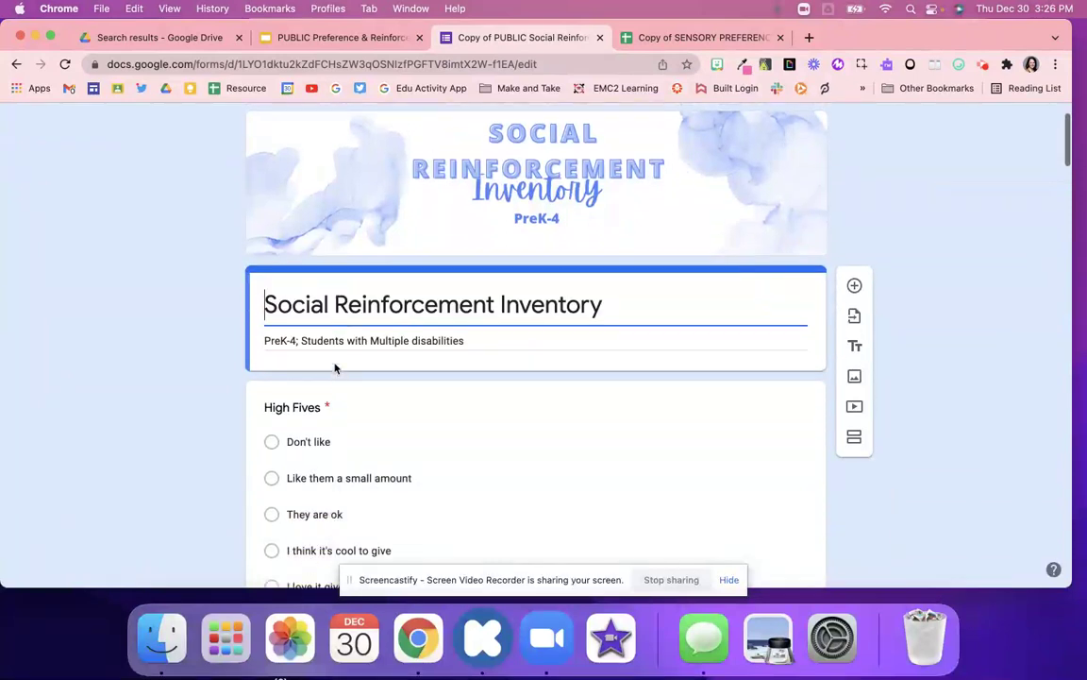
{"action": "scroll", "coordinate": [269, 364], "scroll_direction": "down", "scroll_amount": 2}
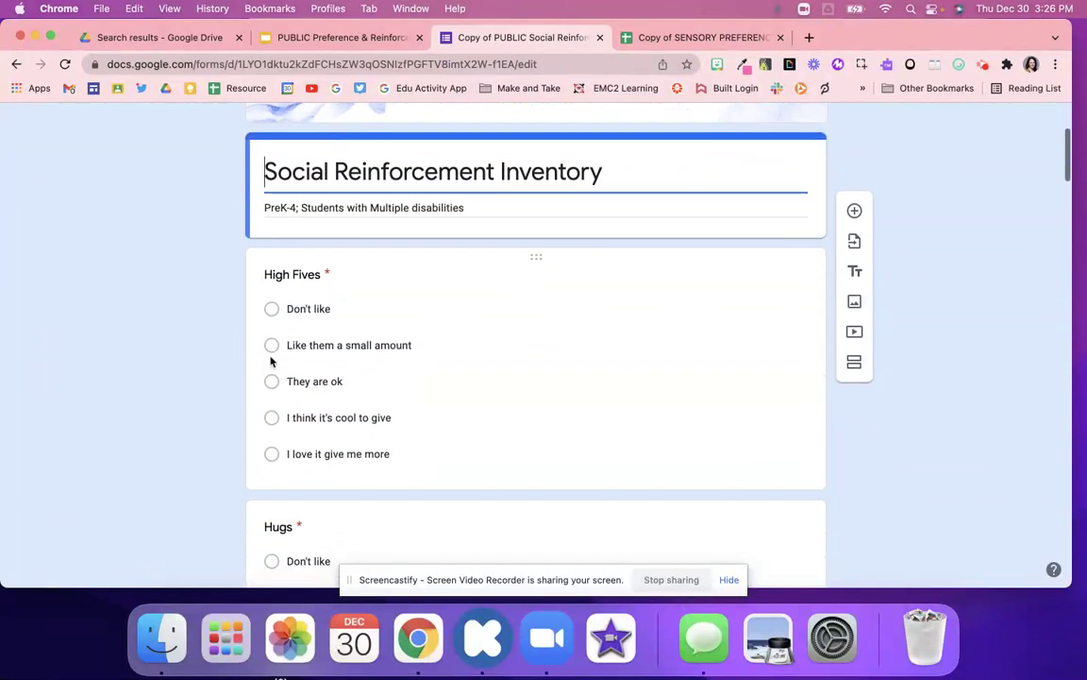
{"action": "scroll", "coordinate": [317, 465], "scroll_direction": "down", "scroll_amount": 10}
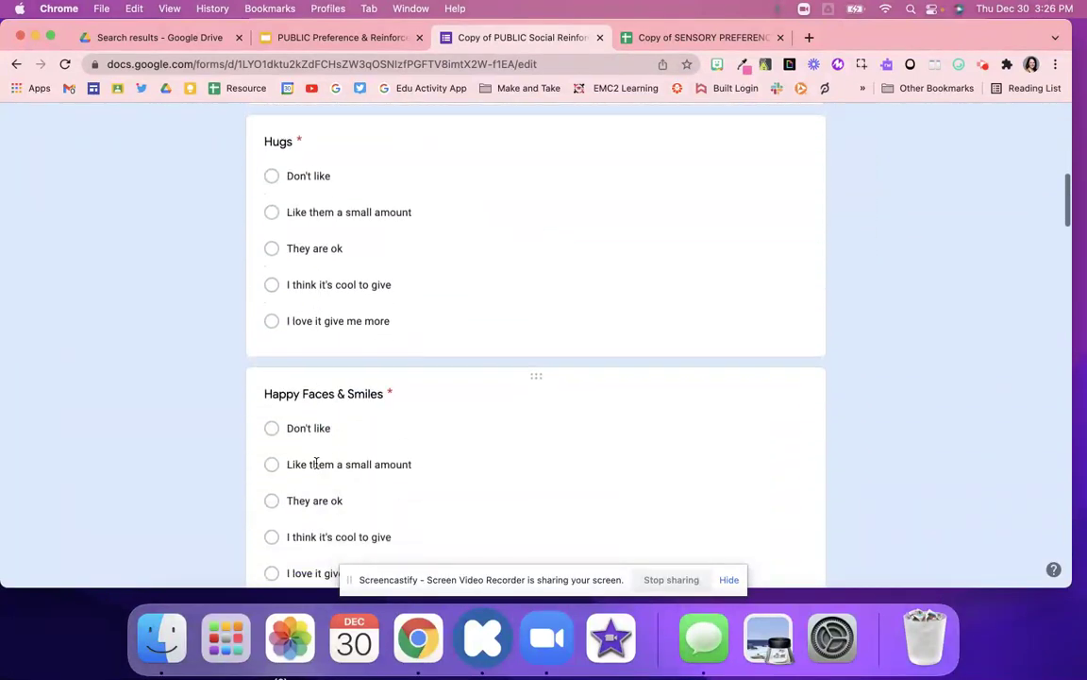
{"action": "scroll", "coordinate": [317, 462], "scroll_direction": "down", "scroll_amount": 4}
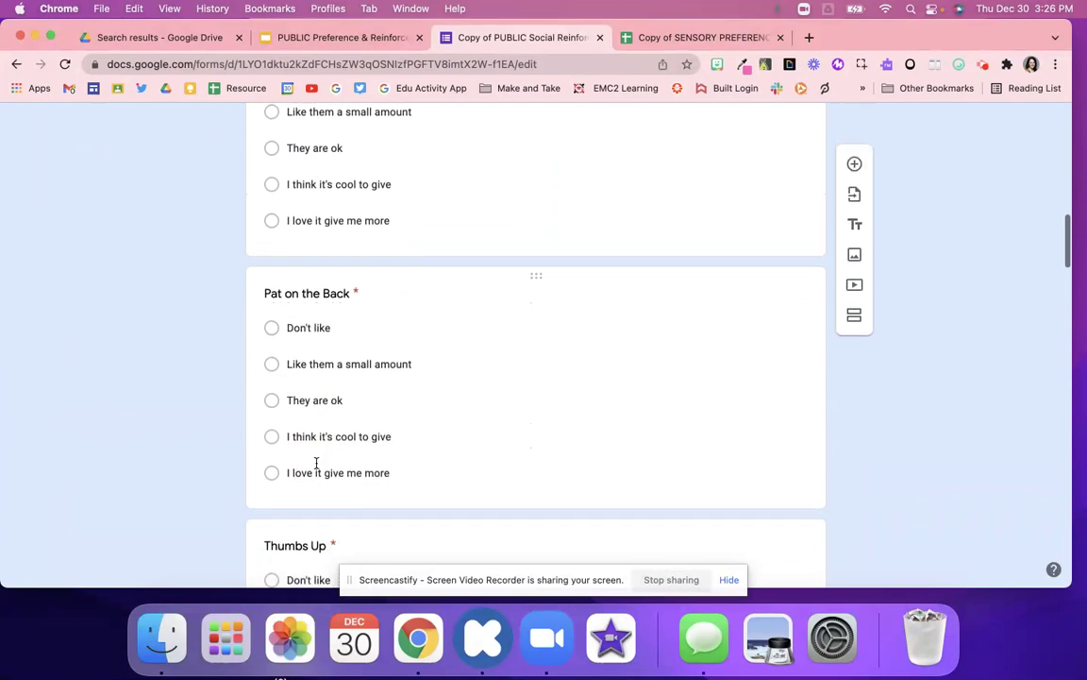
{"action": "scroll", "coordinate": [316, 462], "scroll_direction": "down", "scroll_amount": 20}
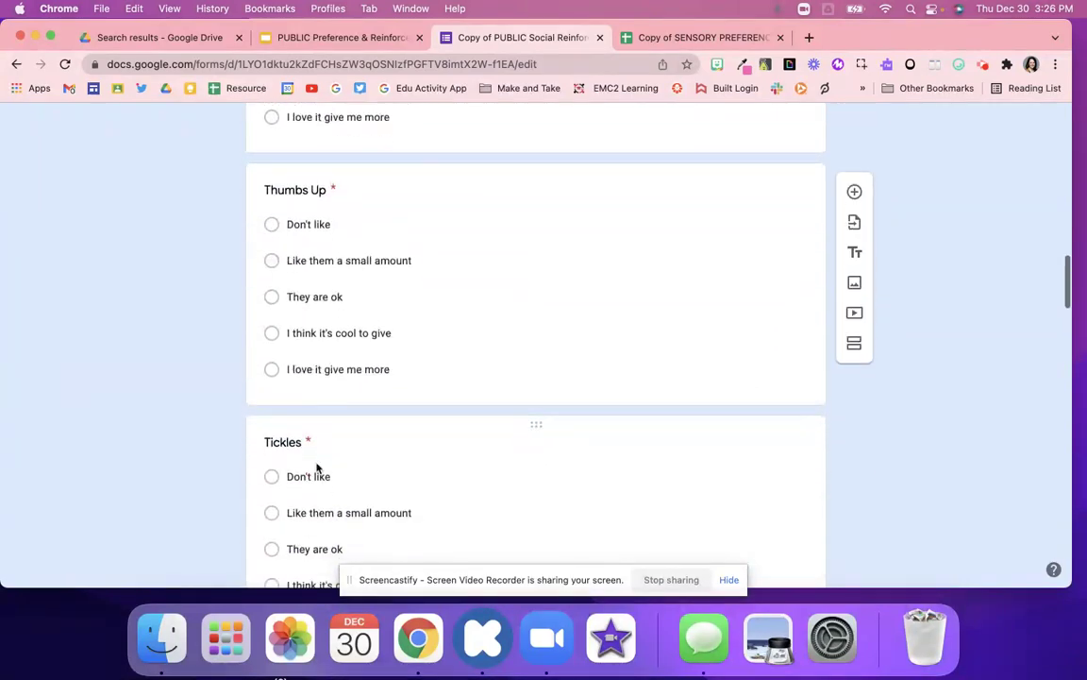
{"action": "scroll", "coordinate": [316, 465], "scroll_direction": "down", "scroll_amount": 13}
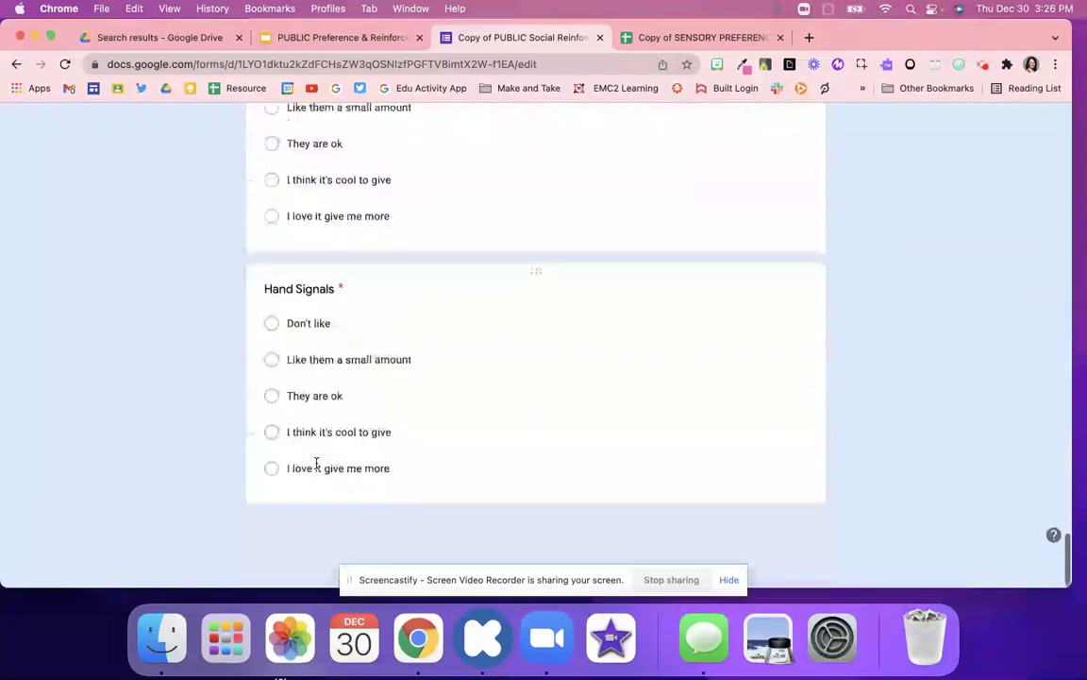
{"action": "scroll", "coordinate": [316, 464], "scroll_direction": "up", "scroll_amount": 20}
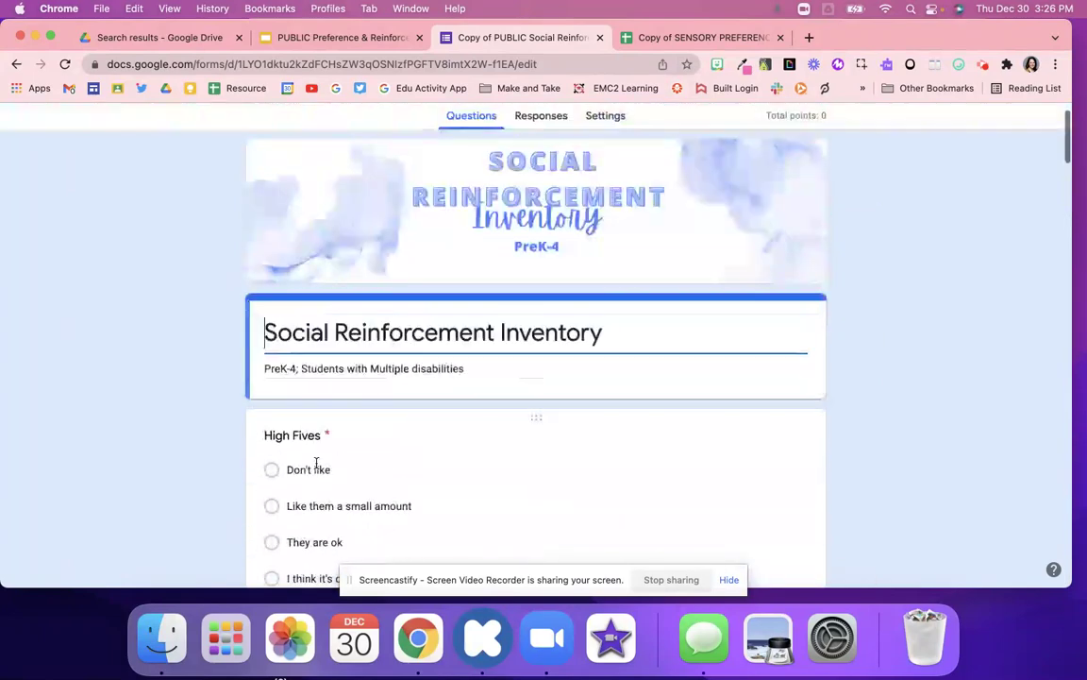
{"action": "scroll", "coordinate": [316, 467], "scroll_direction": "down", "scroll_amount": 10}
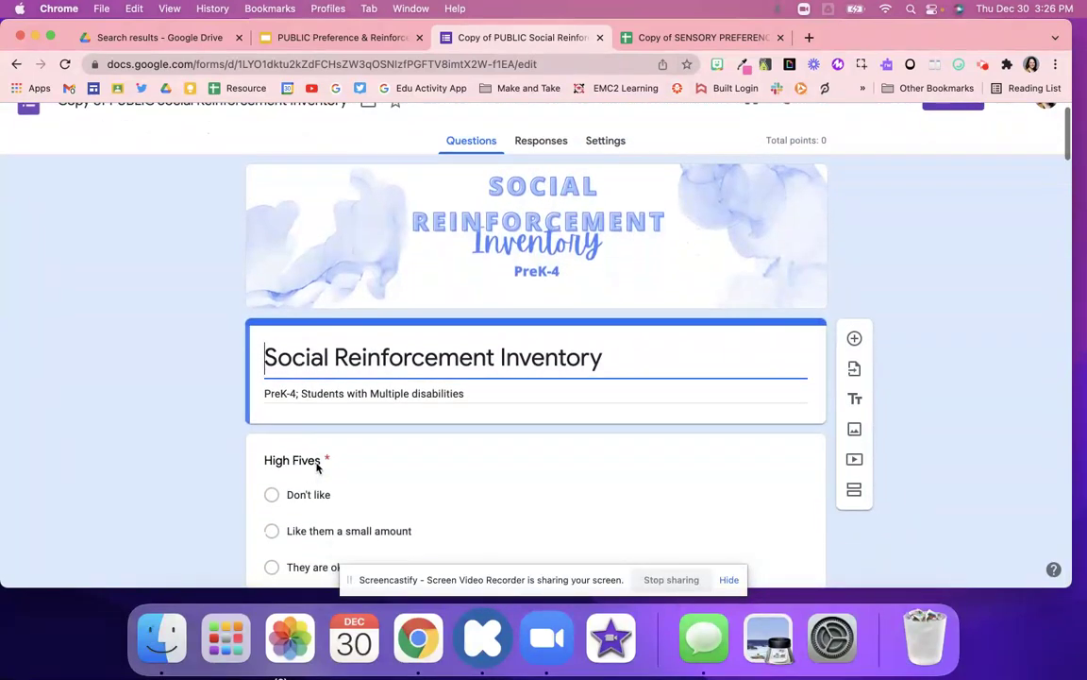
{"action": "scroll", "coordinate": [316, 468], "scroll_direction": "down", "scroll_amount": 10}
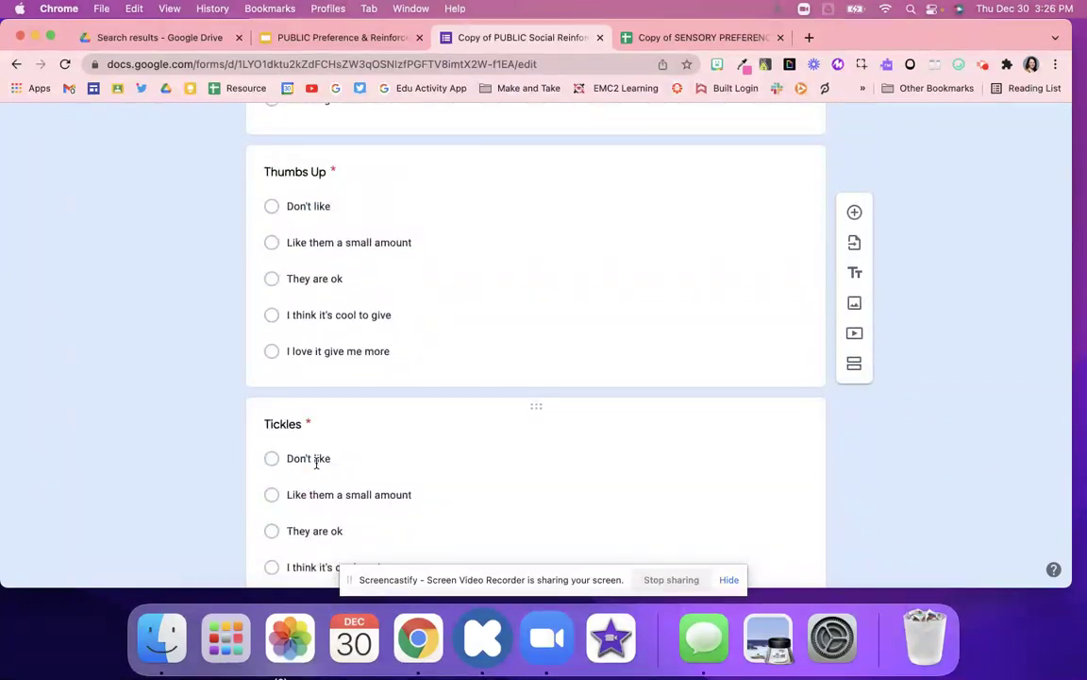
{"action": "scroll", "coordinate": [316, 462], "scroll_direction": "down", "scroll_amount": 6}
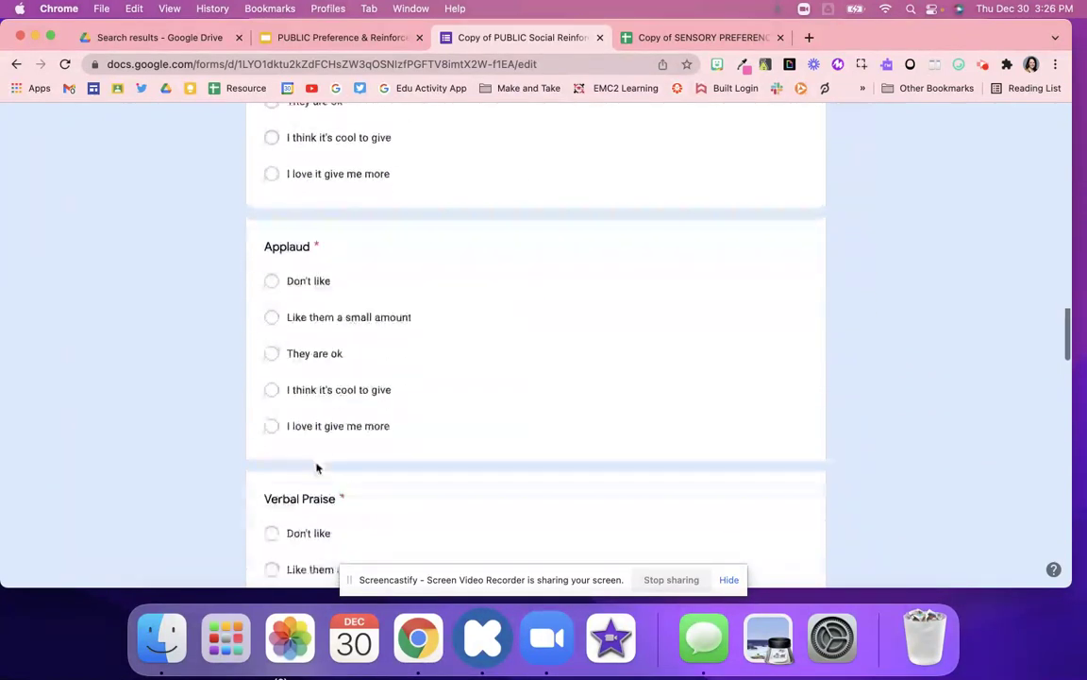
{"action": "scroll", "coordinate": [330, 470], "scroll_direction": "down", "scroll_amount": 4}
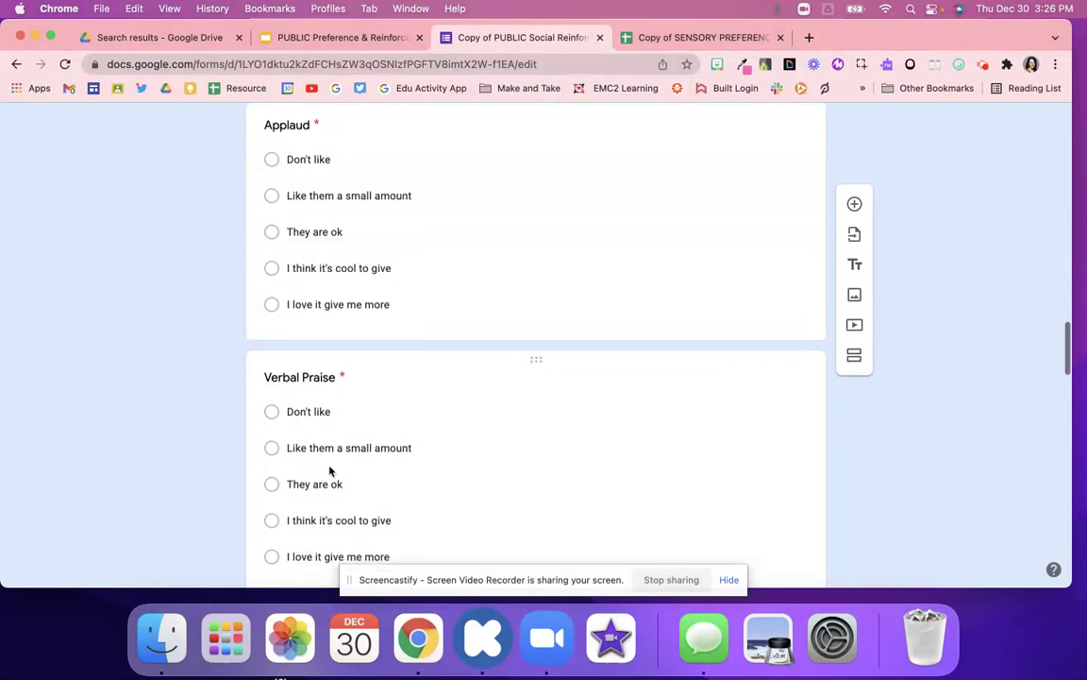
{"action": "scroll", "coordinate": [330, 470], "scroll_direction": "down", "scroll_amount": 3}
{"action": "scroll", "coordinate": [330, 470], "scroll_direction": "up", "scroll_amount": 15}
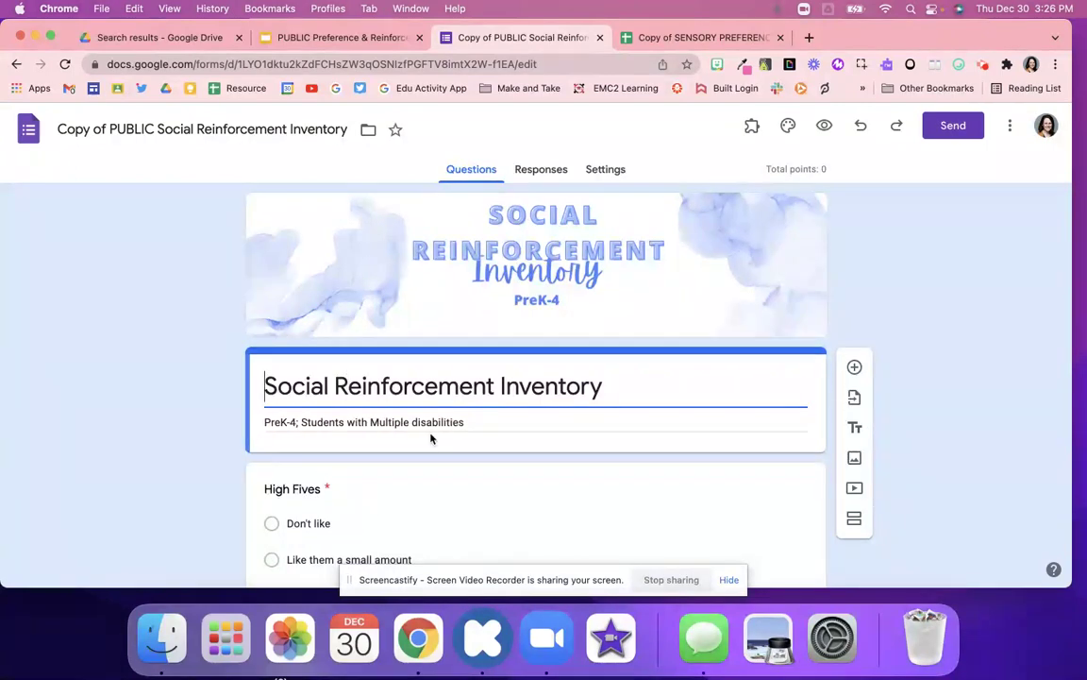
Make a copy of the Student Preference Interview form linked on slide 5 of the presentation and close the two earlier assessment copies.
{"action": "left_click", "coordinate": [332, 37]}
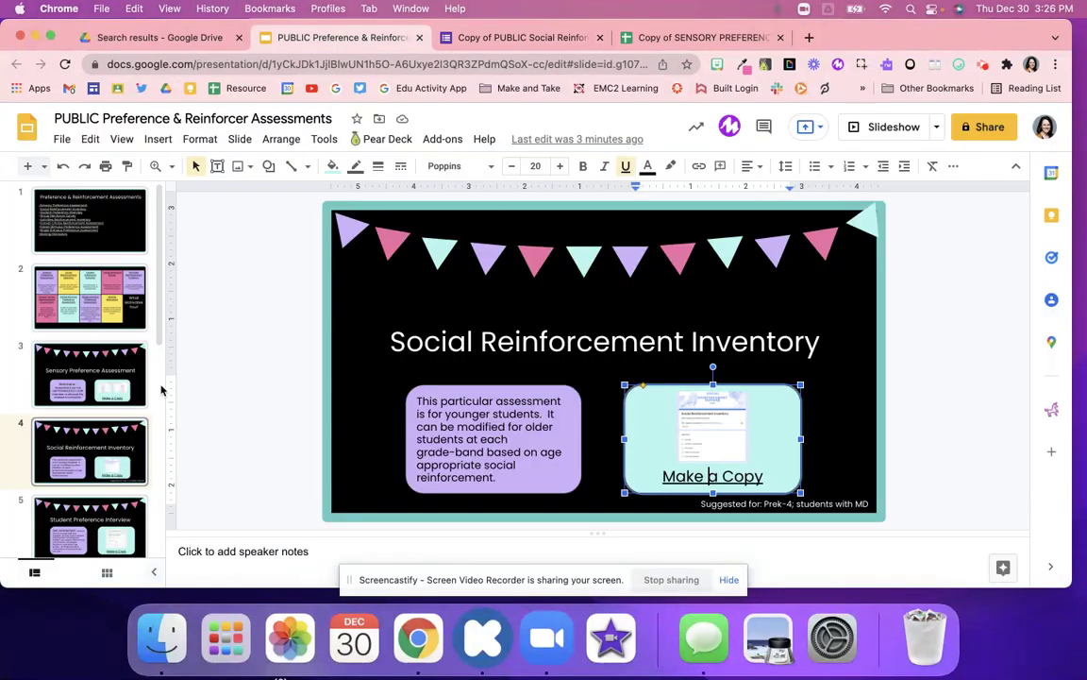
{"action": "left_click", "coordinate": [92, 508]}
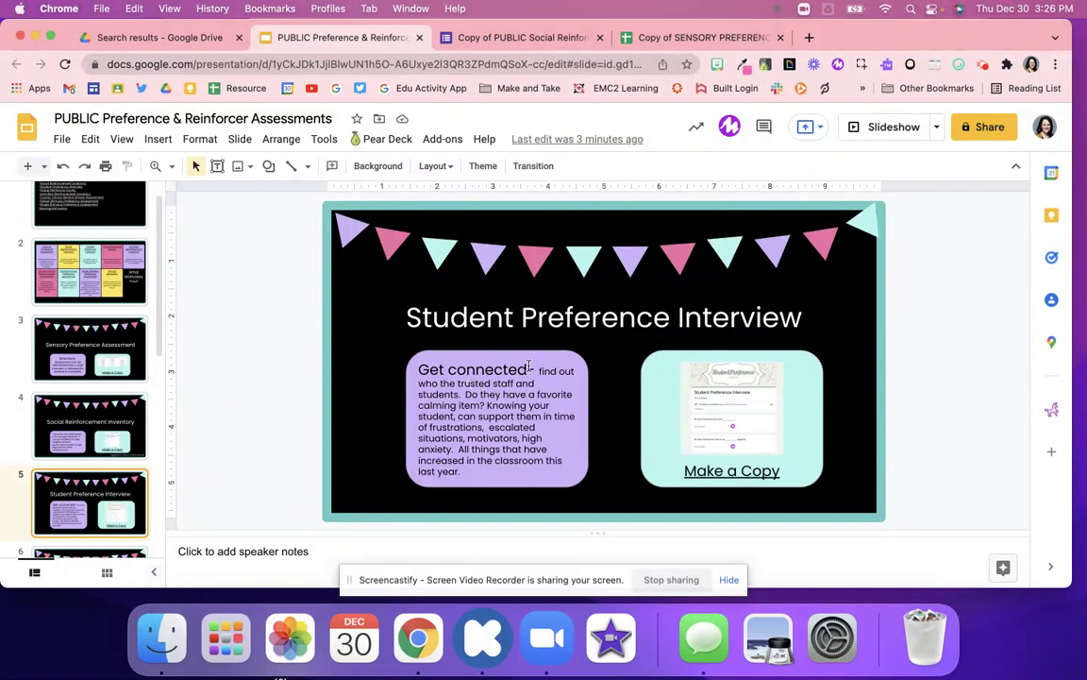
{"action": "left_click", "coordinate": [722, 470]}
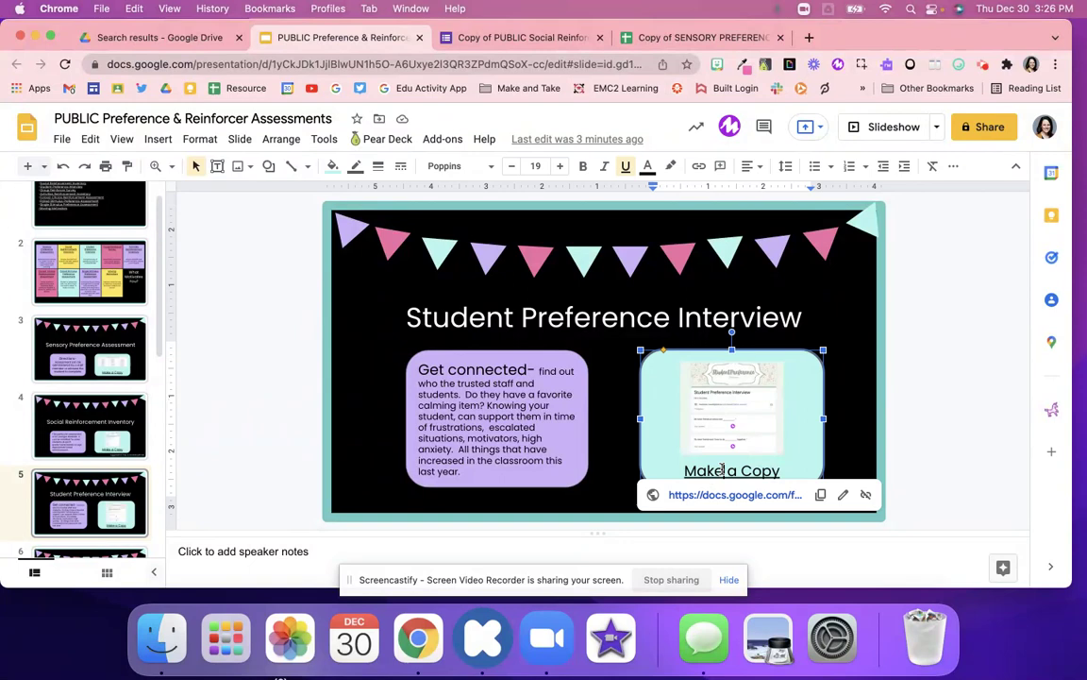
{"action": "left_click", "coordinate": [727, 426]}
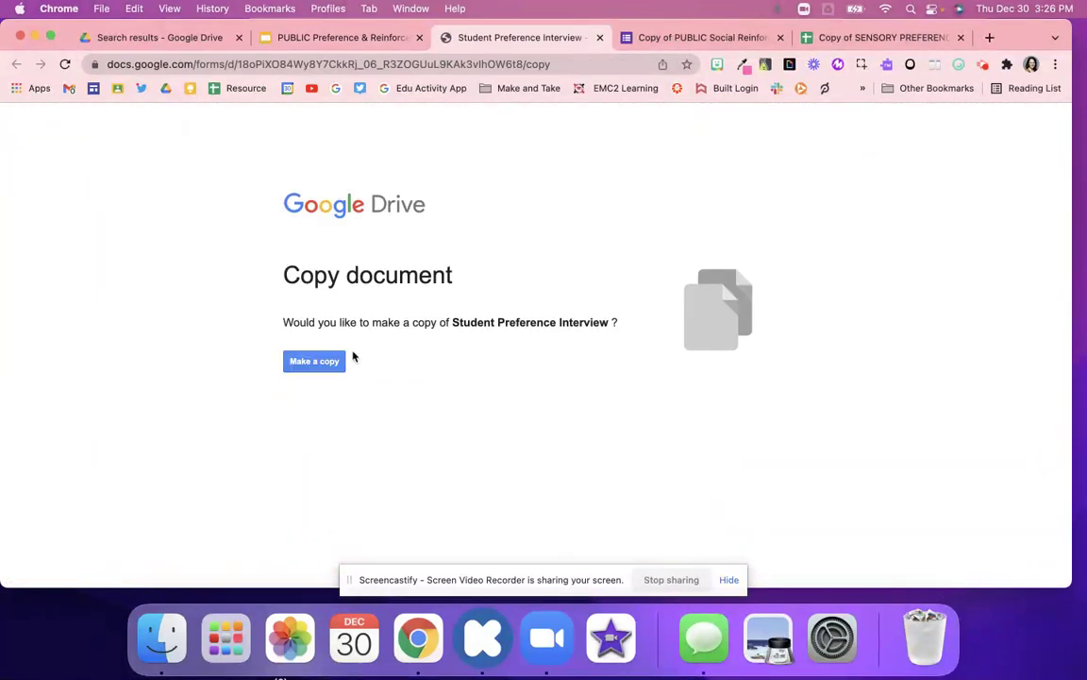
{"action": "left_click", "coordinate": [299, 369]}
{"action": "left_click", "coordinate": [780, 38]}
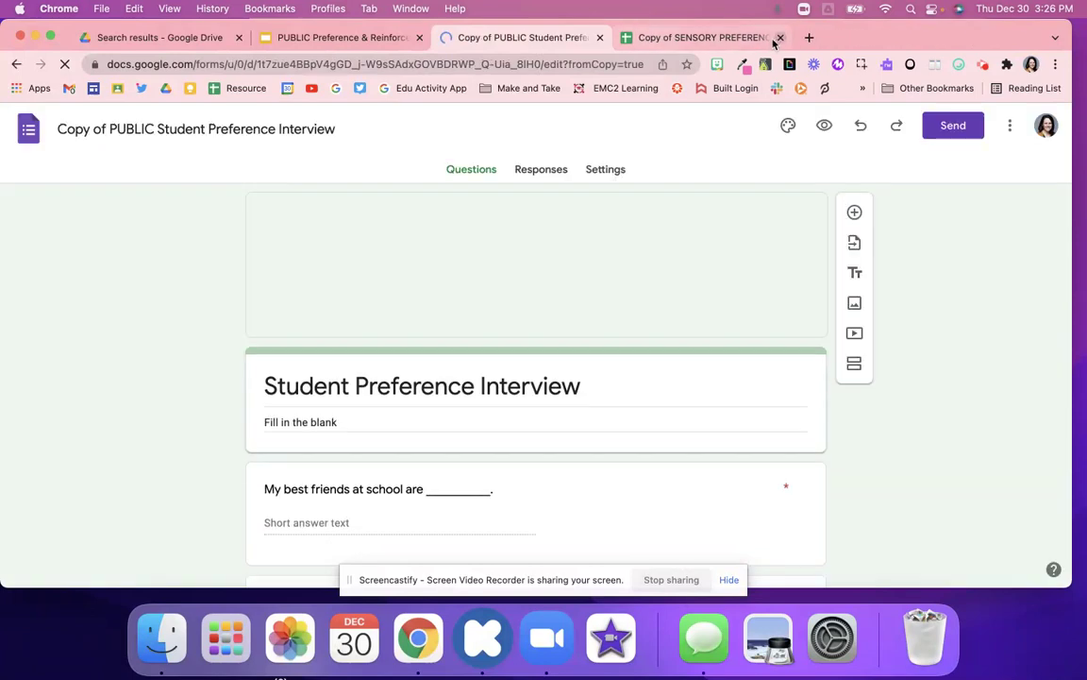
{"action": "left_click", "coordinate": [777, 38]}
Read through the fill-in-the-blank questions of the Student Preference Interview copy and close it to return to the presentation.
{"action": "scroll", "coordinate": [451, 415], "scroll_direction": "down", "scroll_amount": 3}
{"action": "scroll", "coordinate": [451, 415], "scroll_direction": "down", "scroll_amount": 1}
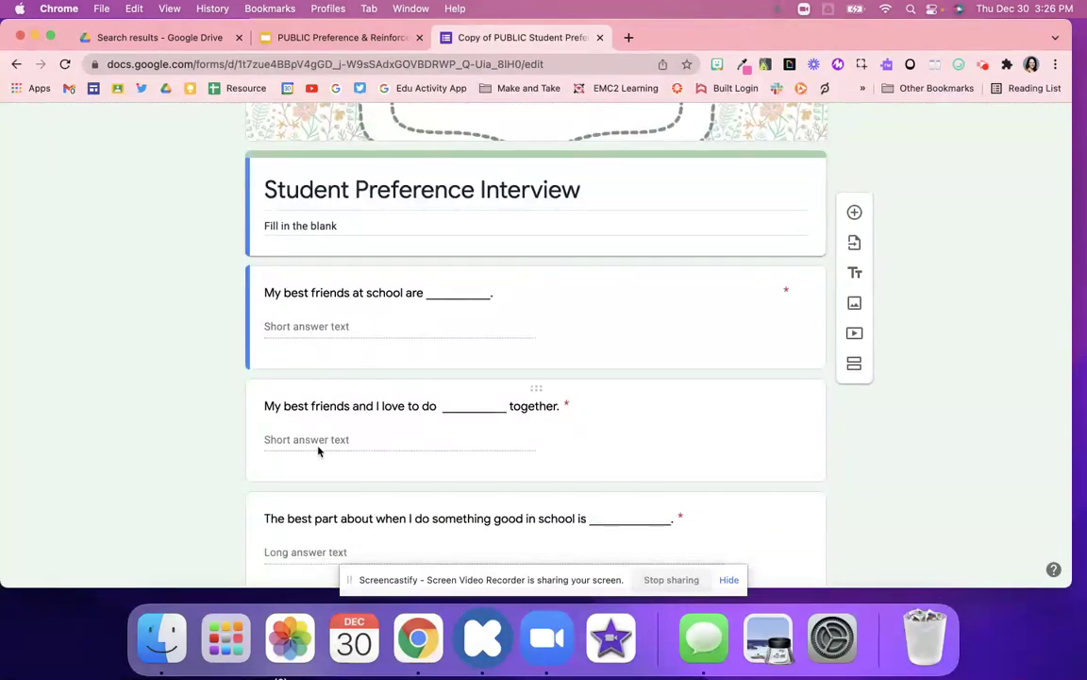
{"action": "scroll", "coordinate": [318, 445], "scroll_direction": "down", "scroll_amount": 5}
{"action": "scroll", "coordinate": [318, 444], "scroll_direction": "down", "scroll_amount": 2}
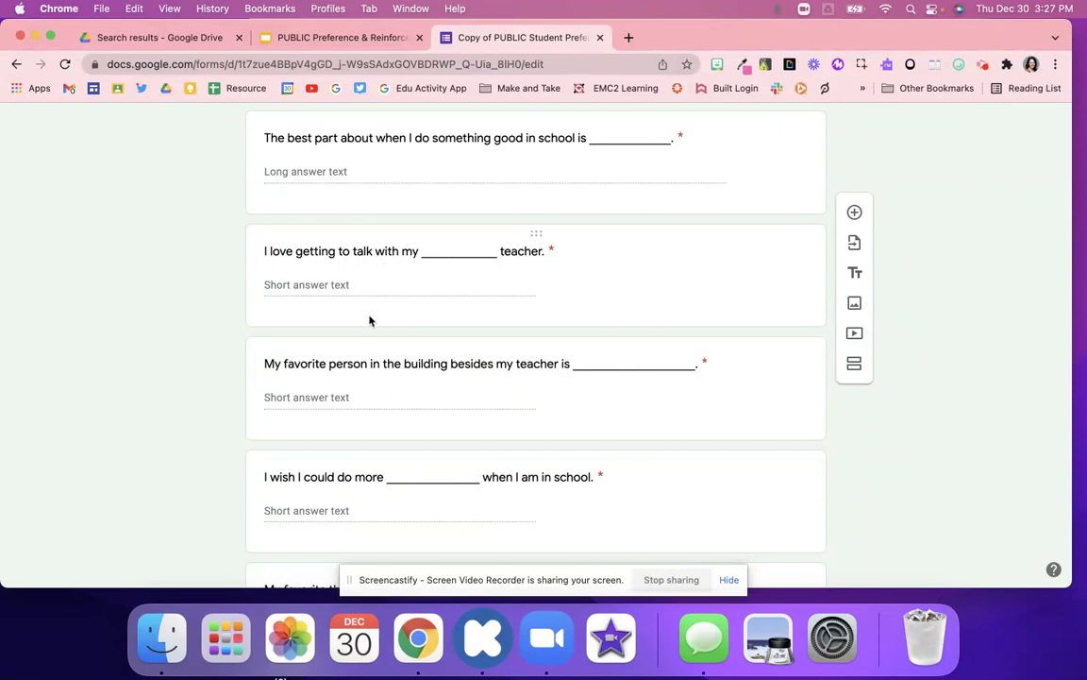
{"action": "scroll", "coordinate": [370, 314], "scroll_direction": "down", "scroll_amount": 10}
{"action": "scroll", "coordinate": [363, 378], "scroll_direction": "up", "scroll_amount": 20}
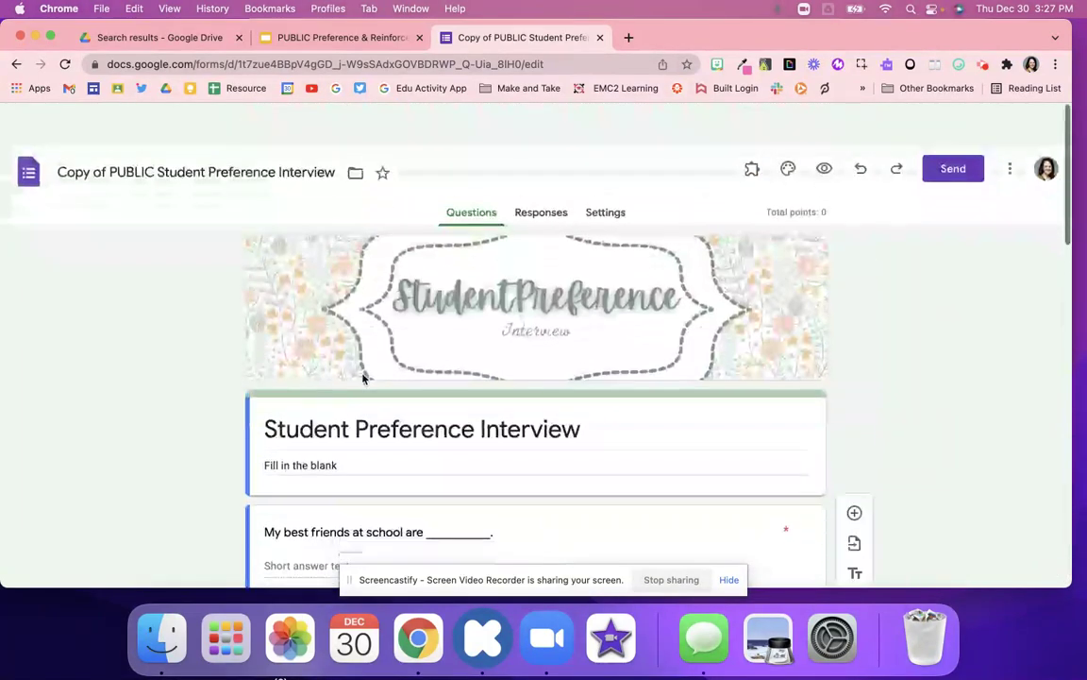
{"action": "left_click", "coordinate": [316, 42]}
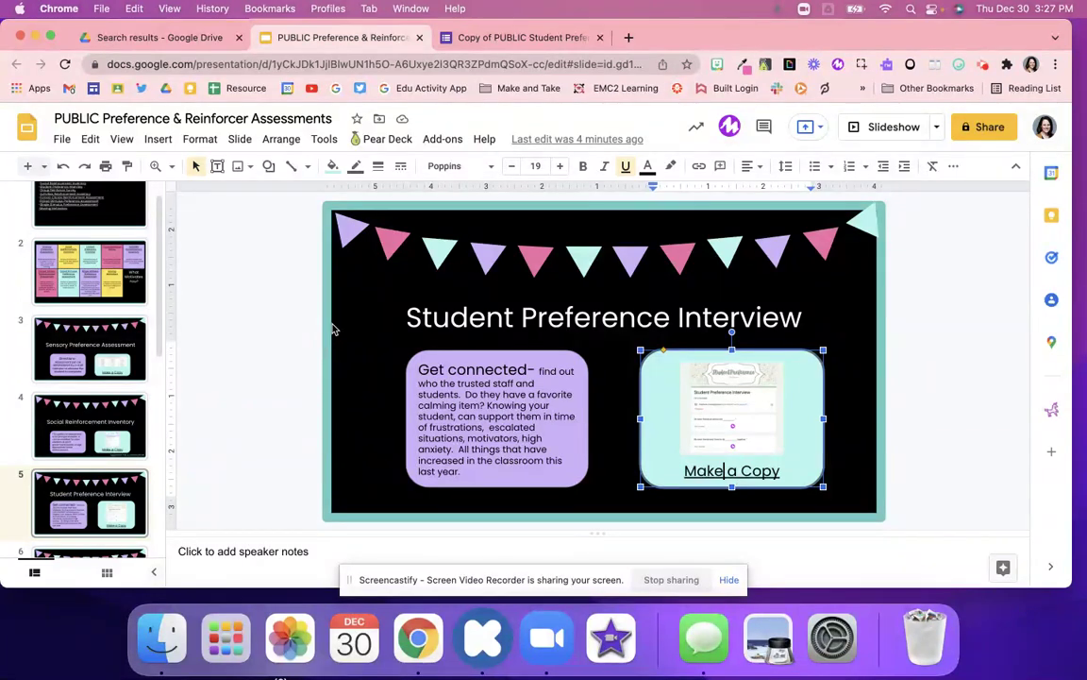
{"action": "left_click", "coordinate": [599, 37]}
Go to the Forced-Choice Reinforcement Survey slide and open the responses spreadsheet linked under "Make a copy!".
{"action": "scroll", "coordinate": [57, 424], "scroll_direction": "down", "scroll_amount": 2}
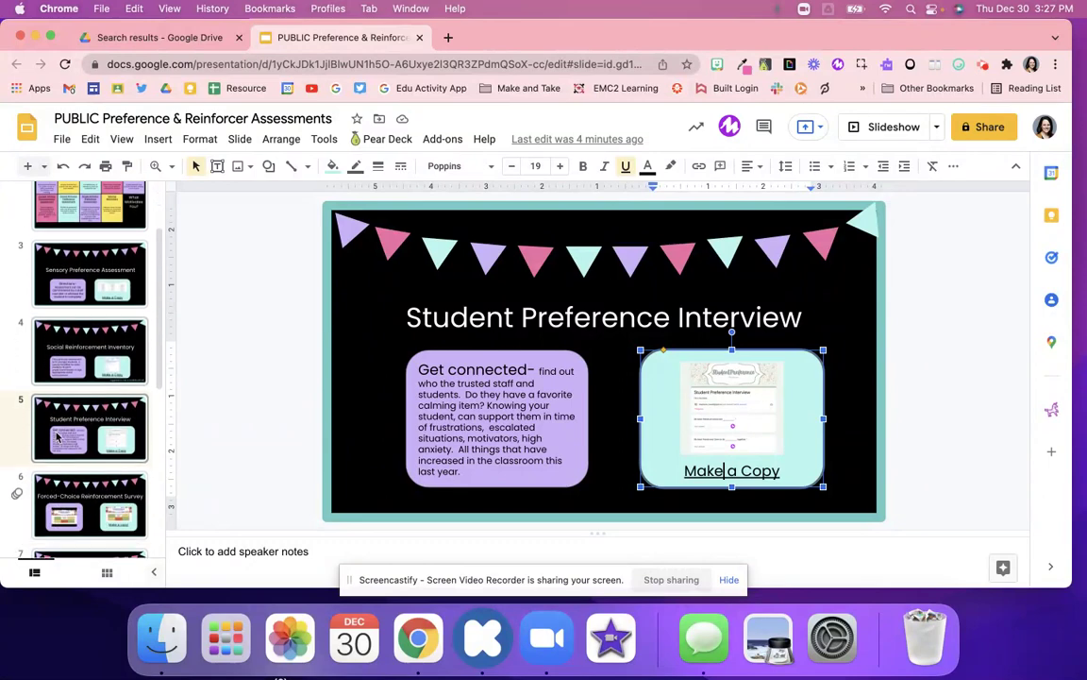
{"action": "left_click", "coordinate": [52, 484]}
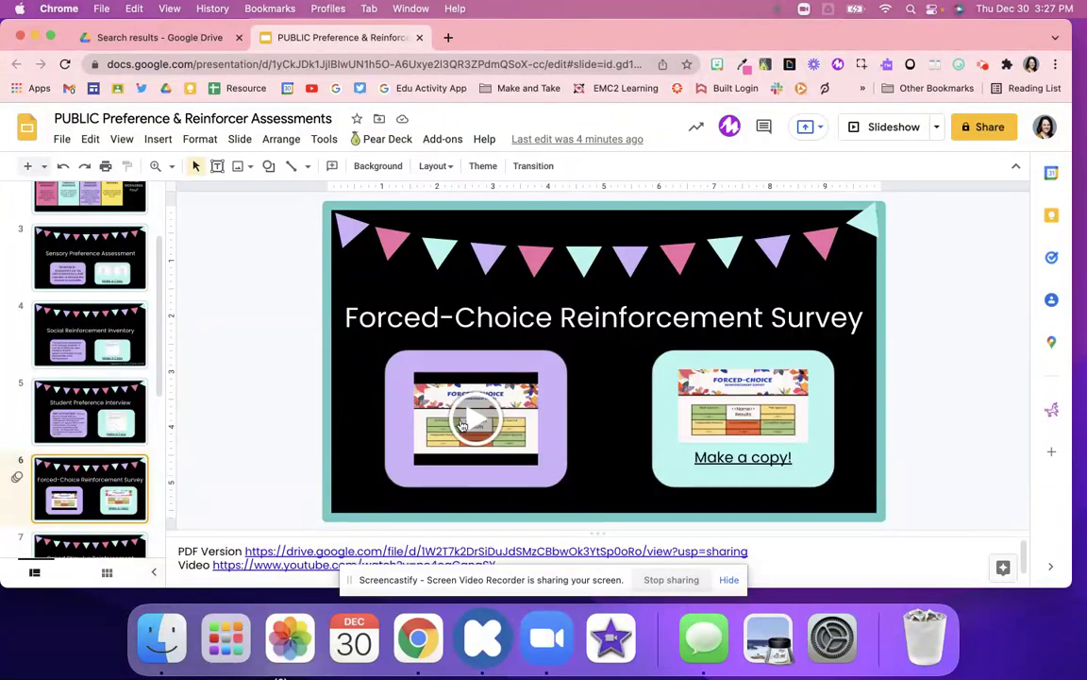
{"action": "left_click", "coordinate": [747, 444]}
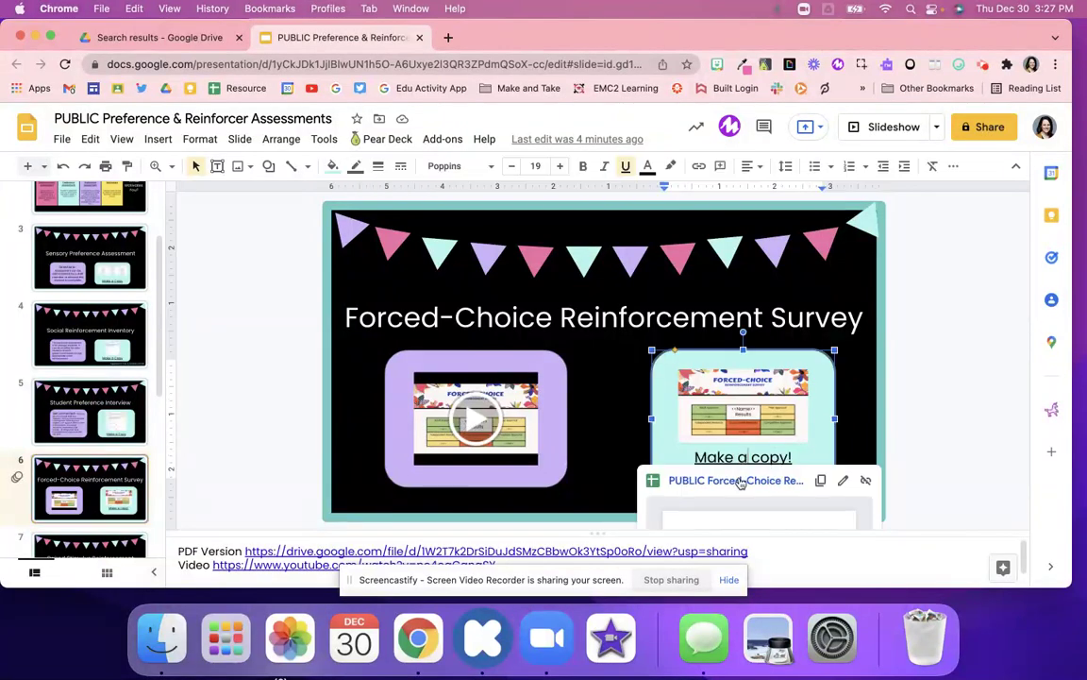
{"action": "left_click", "coordinate": [727, 479]}
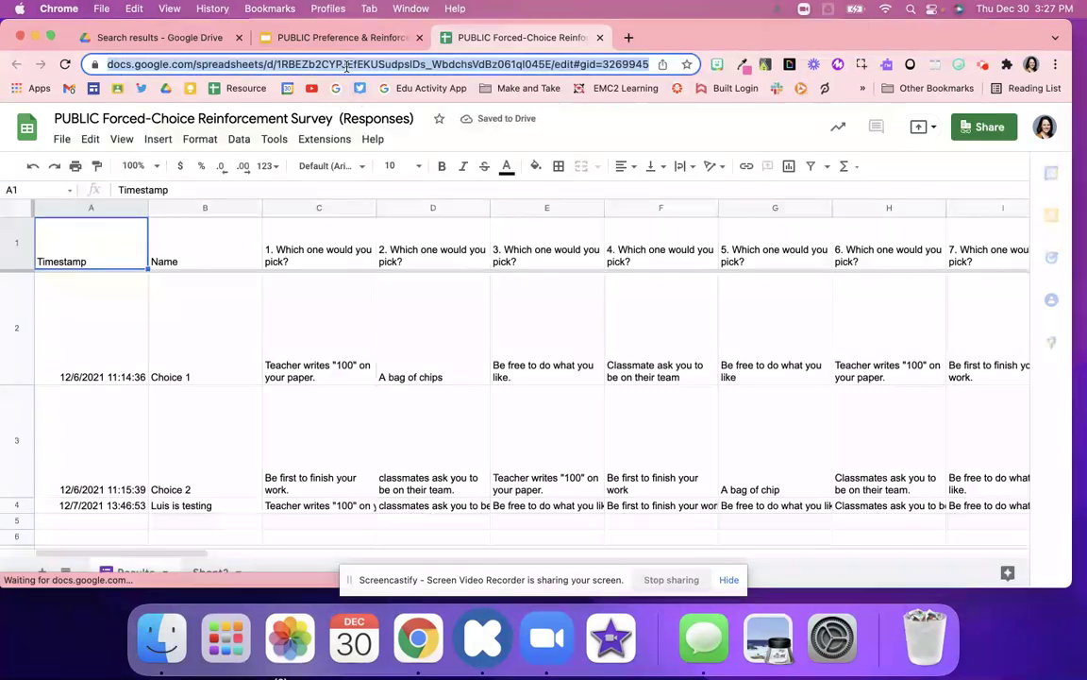
Replace the address of slide 6's "Make a copy!" link with the responses spreadsheet's address ending in /copy.
{"action": "left_click", "coordinate": [345, 38]}
{"action": "left_click", "coordinate": [782, 457]}
{"action": "left_click", "coordinate": [843, 481]}
{"action": "key", "text": "super+v"}
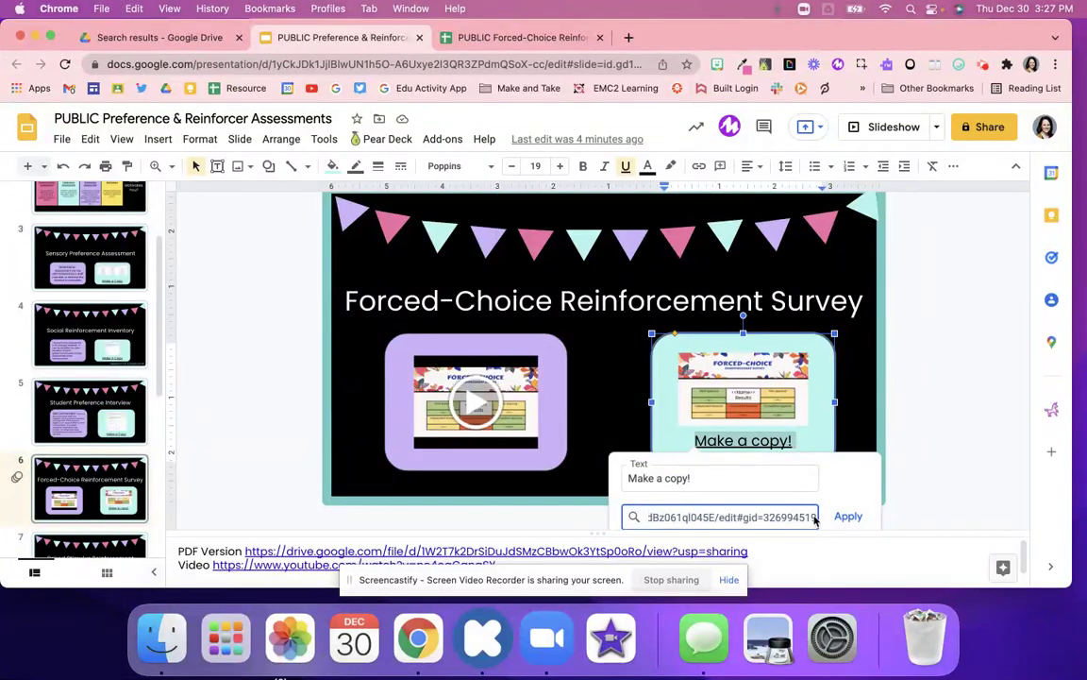
{"action": "left_click", "coordinate": [879, 517]}
{"action": "key", "text": "Return"}
Recolour the "Make a copy!" link text on slide 6 black and test the link, closing the page it opens.
{"action": "triple_click", "coordinate": [749, 454]}
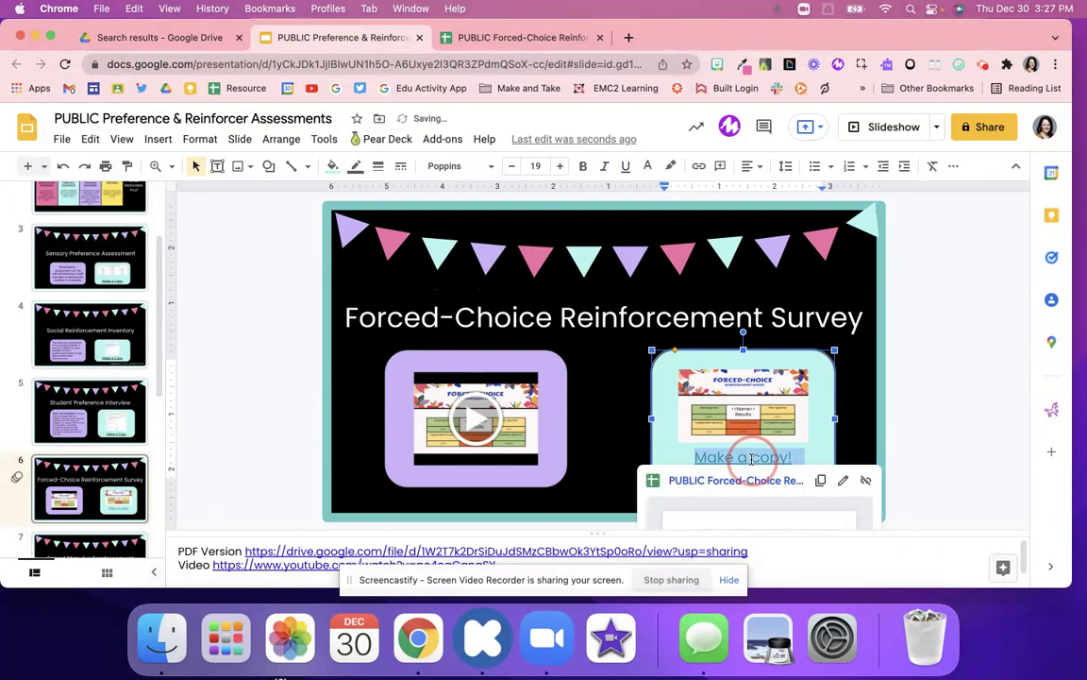
{"action": "left_click", "coordinate": [647, 166]}
{"action": "left_click", "coordinate": [654, 212]}
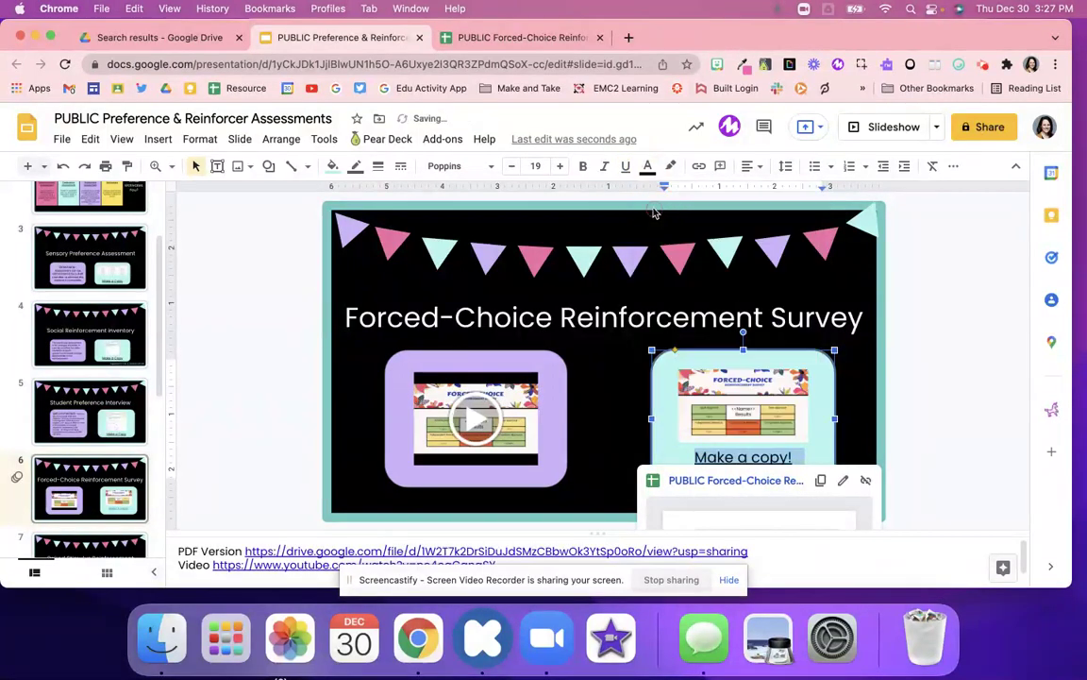
{"action": "left_click", "coordinate": [728, 481]}
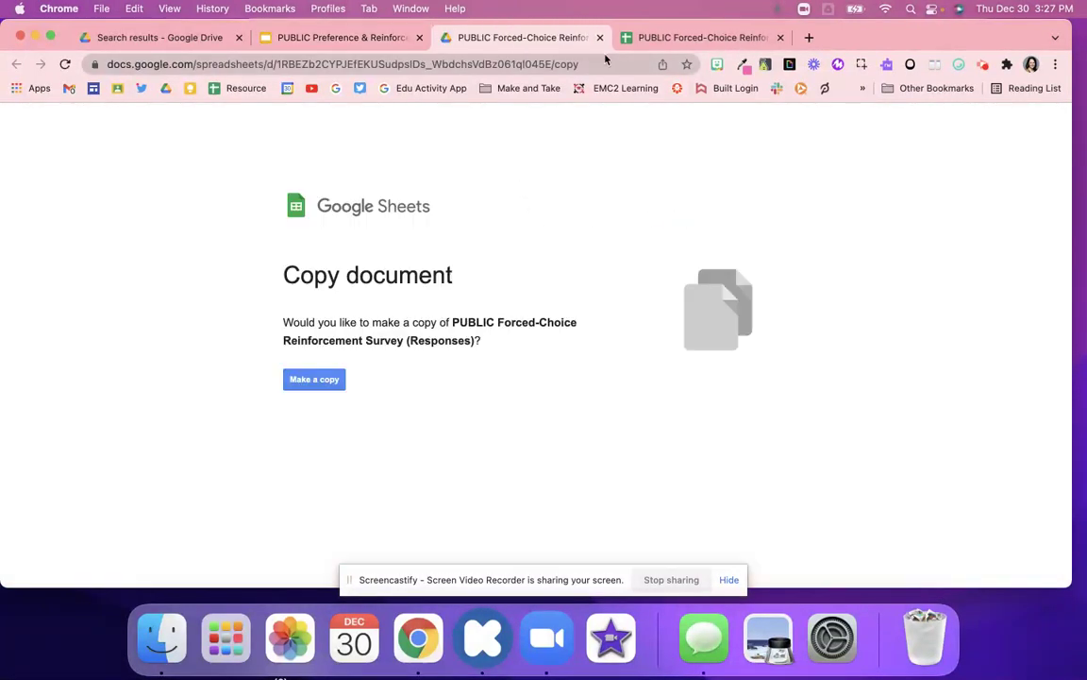
{"action": "left_click", "coordinate": [599, 38]}
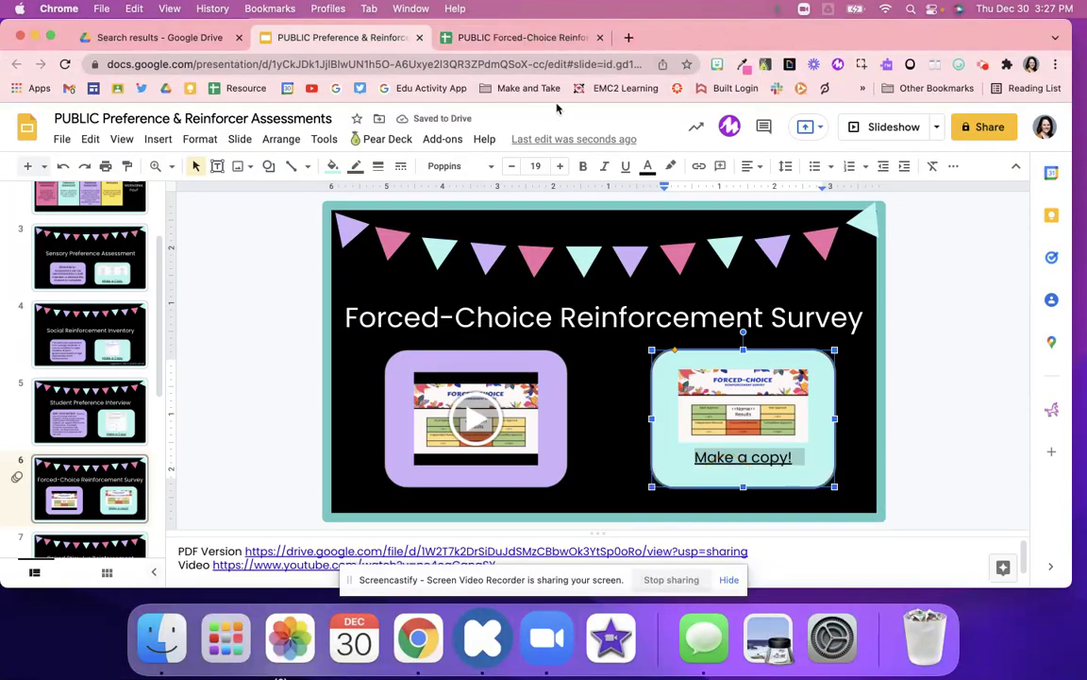
Return to the PUBLIC Forced-Choice Reinforcement Survey (Responses) spreadsheet and open its linked form for editing.
{"action": "left_click", "coordinate": [516, 37]}
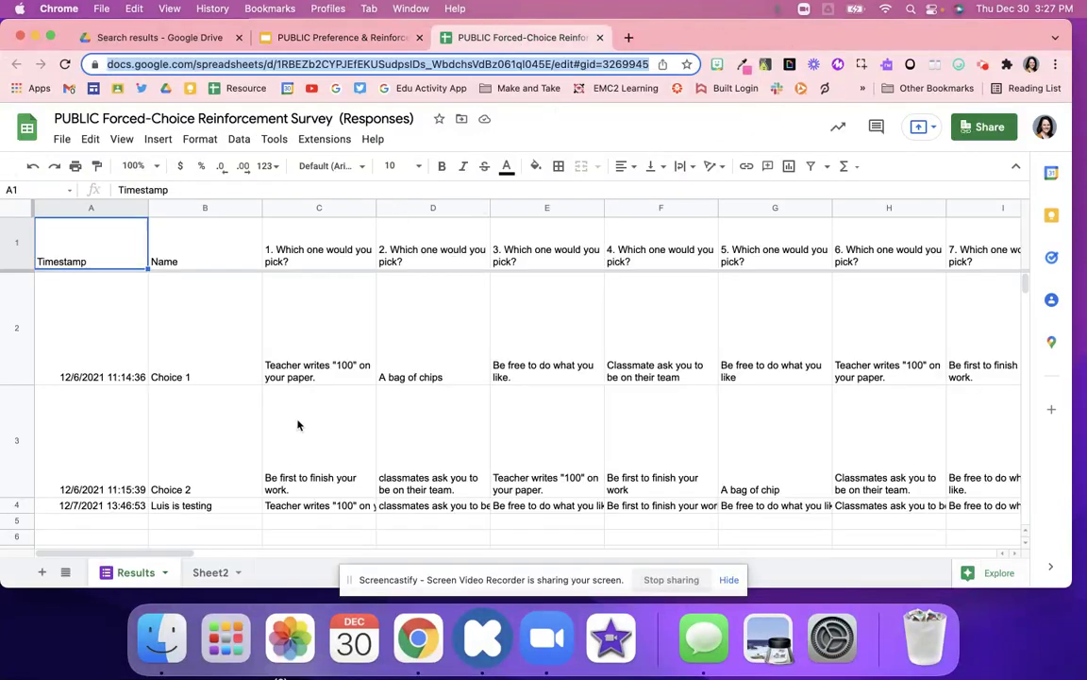
{"action": "left_click", "coordinate": [273, 139]}
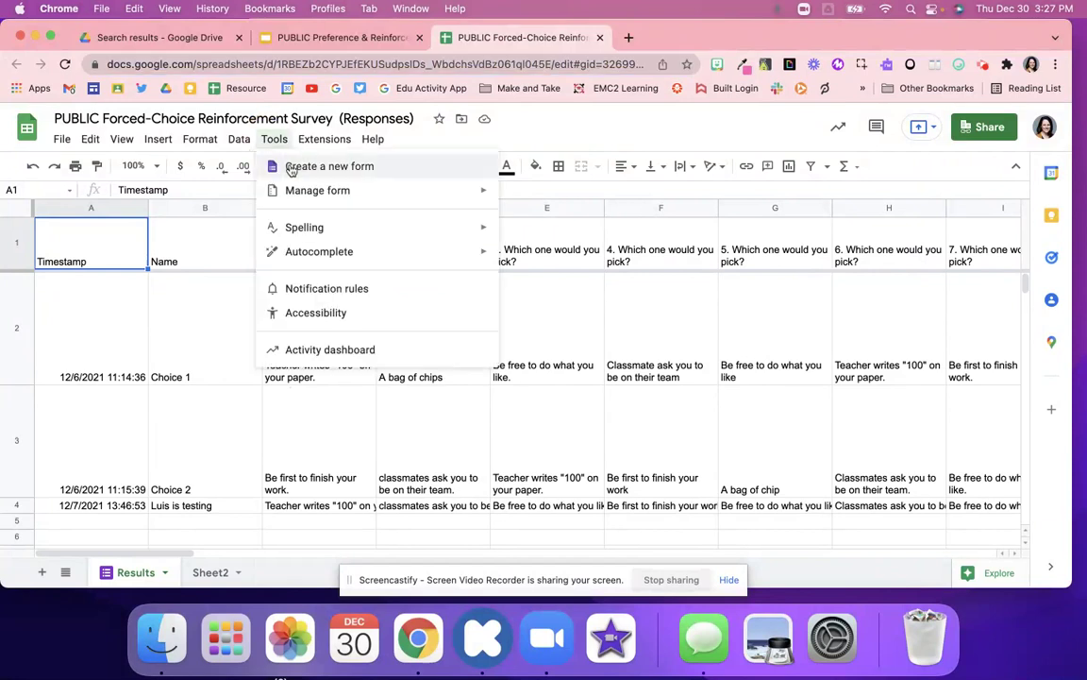
{"action": "mouse_move", "coordinate": [297, 201]}
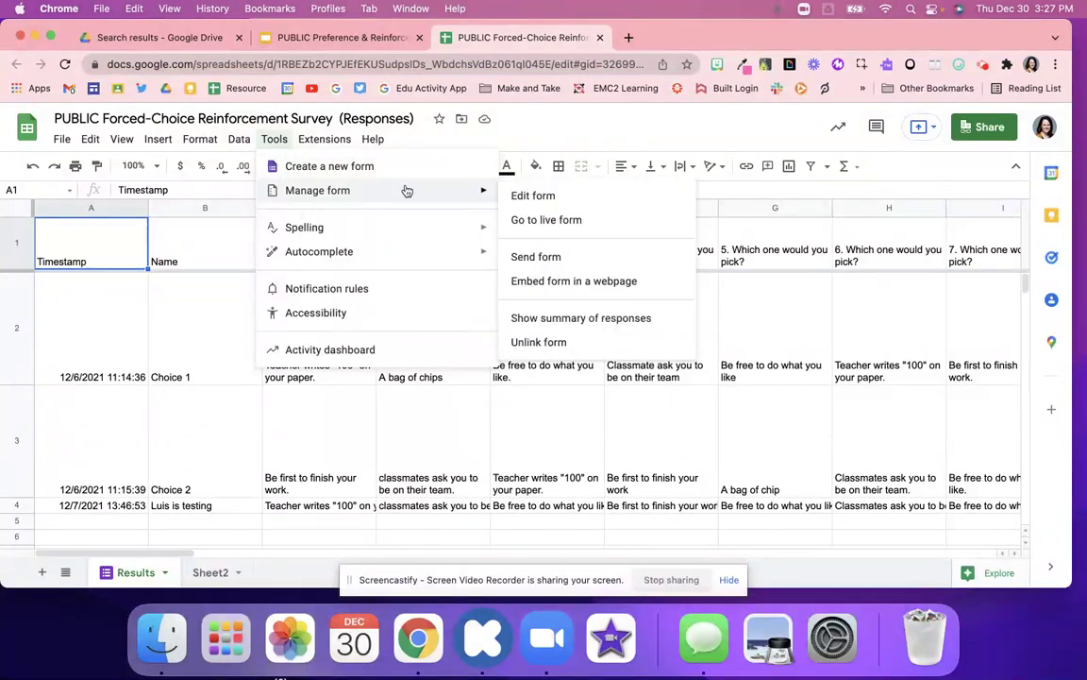
{"action": "left_click", "coordinate": [530, 198]}
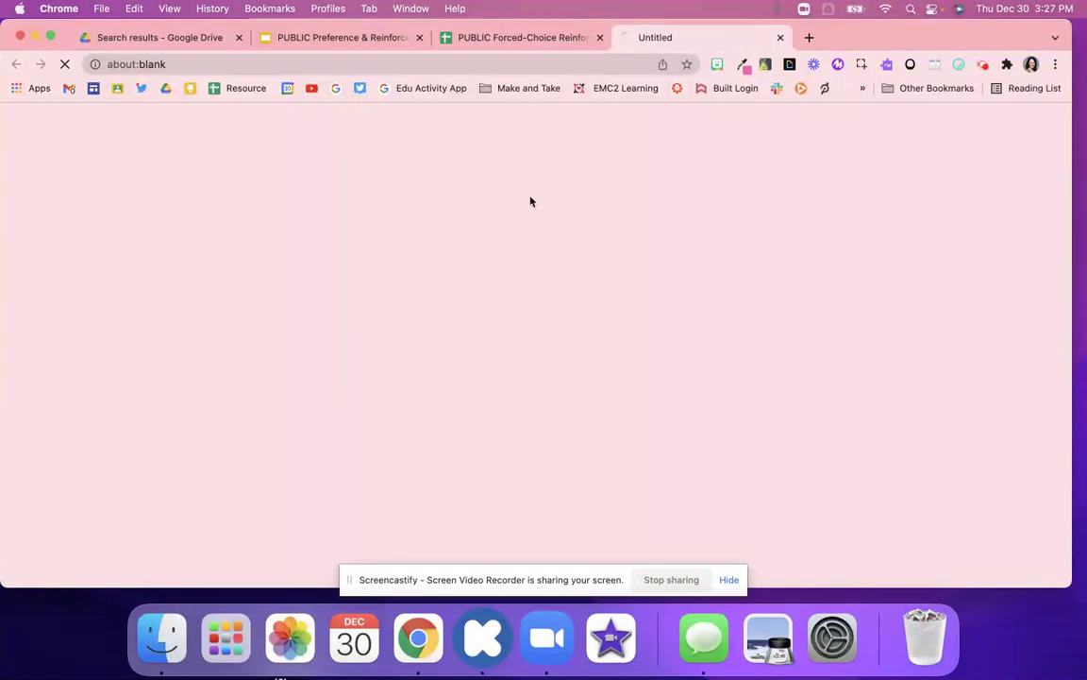
Look through the form's "Which one would you pick?" questions and return to the Forced-Choice Reinforcement Survey slide.
{"action": "scroll", "coordinate": [279, 319], "scroll_direction": "down", "scroll_amount": 5}
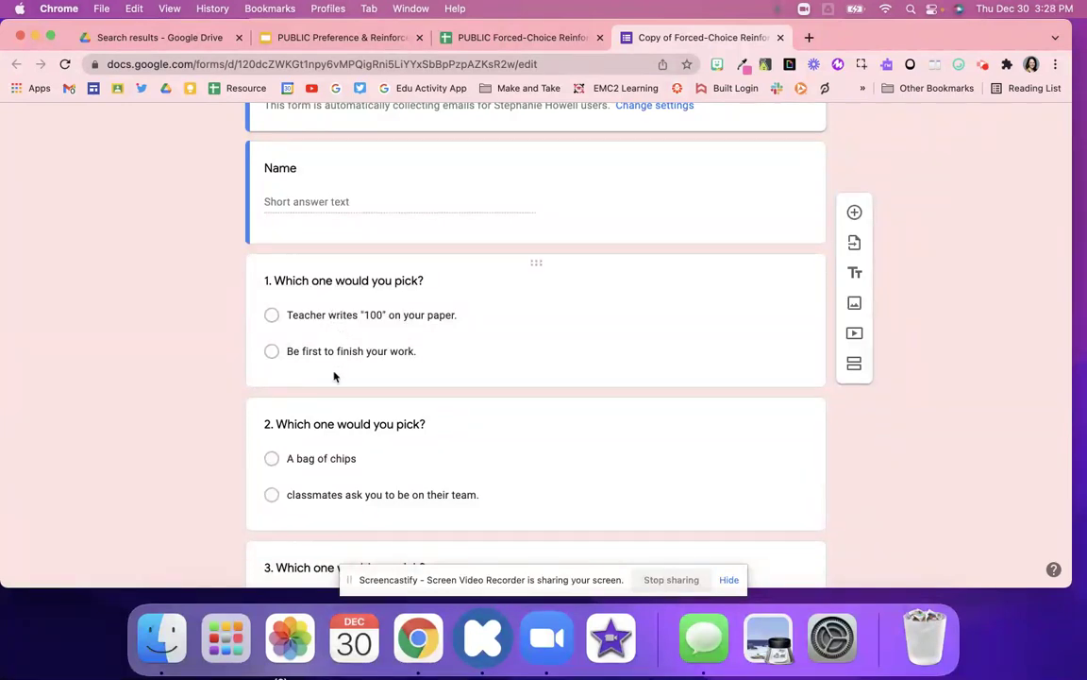
{"action": "scroll", "coordinate": [334, 377], "scroll_direction": "down", "scroll_amount": 5}
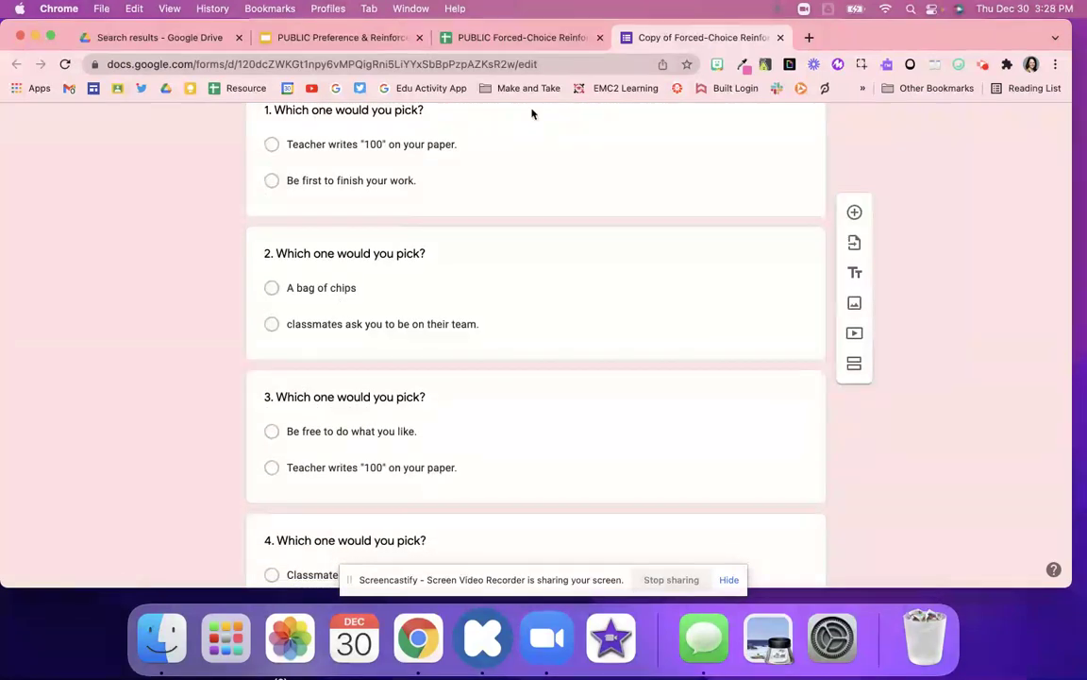
{"action": "left_click", "coordinate": [518, 38]}
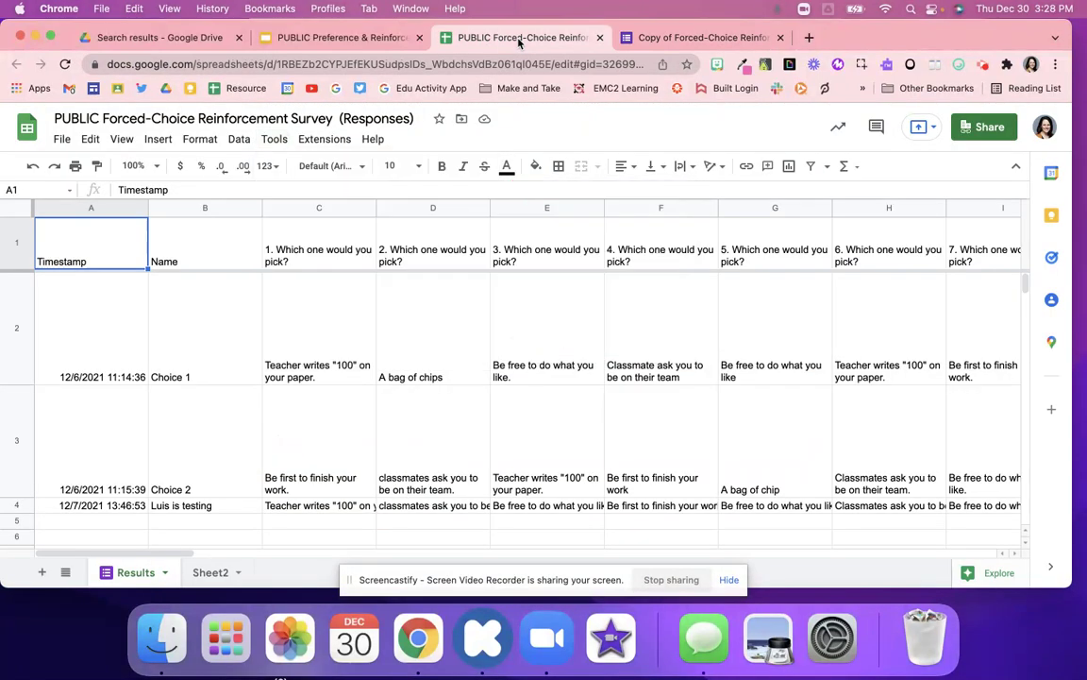
{"action": "left_click", "coordinate": [347, 40]}
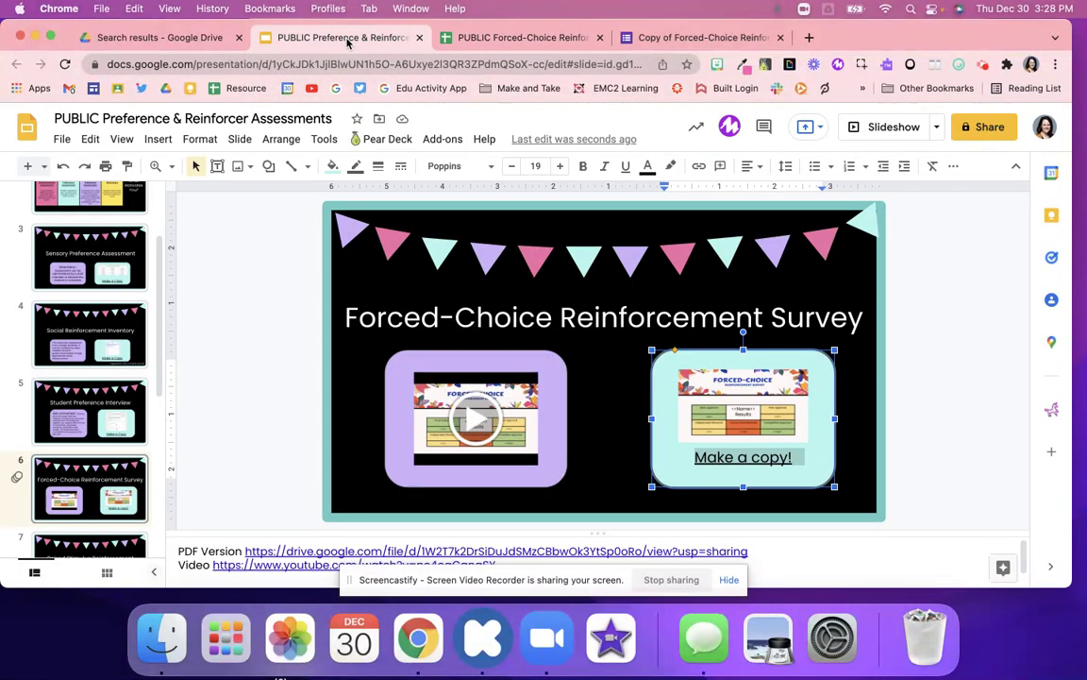
{"action": "left_click", "coordinate": [614, 384]}
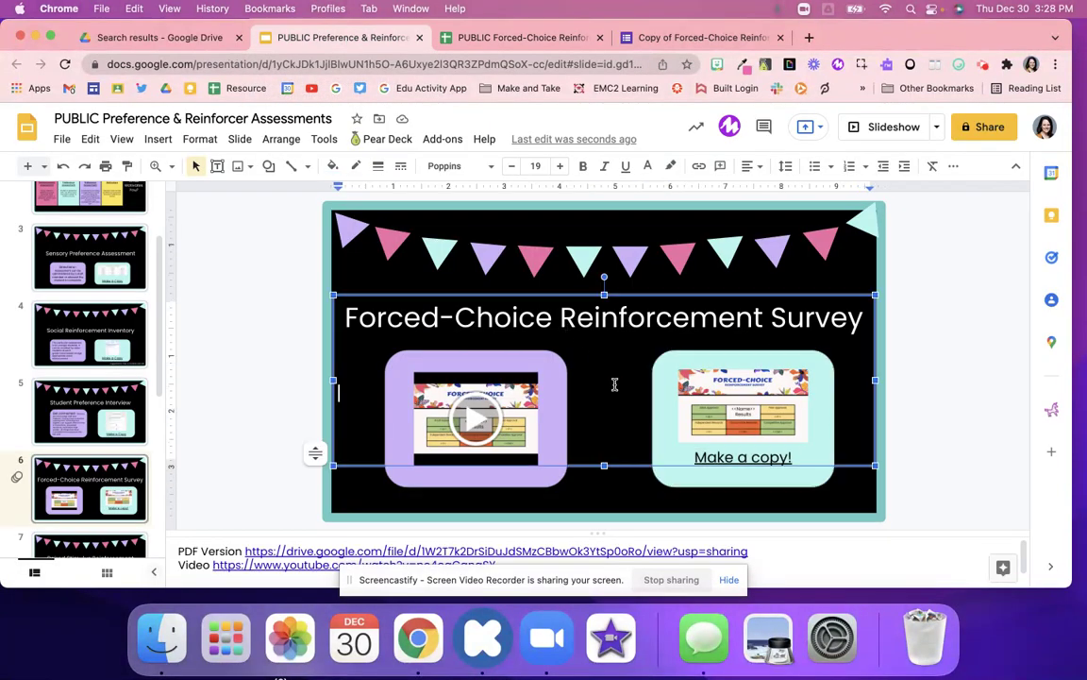
Return to the forced-choice responses spreadsheet and open the Choice 1 Forced-Choice Reinforcement Results presentation linked in the Choice 1 row.
{"action": "left_click", "coordinate": [534, 39]}
{"action": "scroll", "coordinate": [641, 354], "scroll_direction": "right", "scroll_amount": 15}
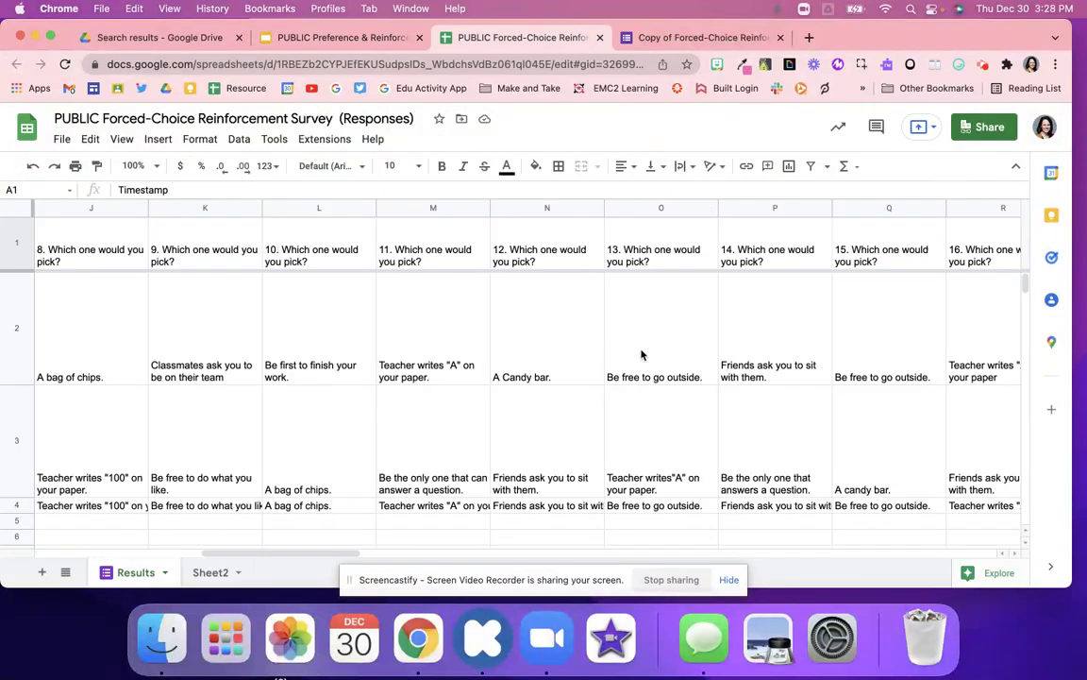
{"action": "left_click", "coordinate": [645, 354]}
{"action": "left_click", "coordinate": [613, 371]}
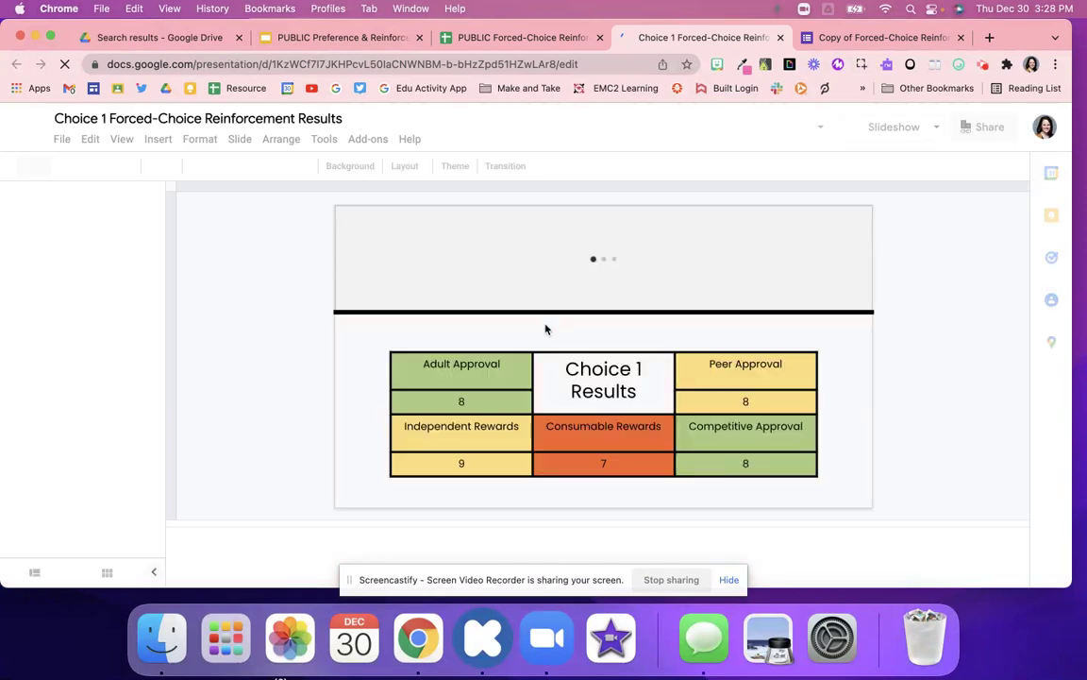
Examine the five reinforcement categories and their scores in the Choice 1 results table, from Adult Approval to Competitive Approval.
{"action": "left_click", "coordinate": [462, 366]}
{"action": "left_click", "coordinate": [459, 429]}
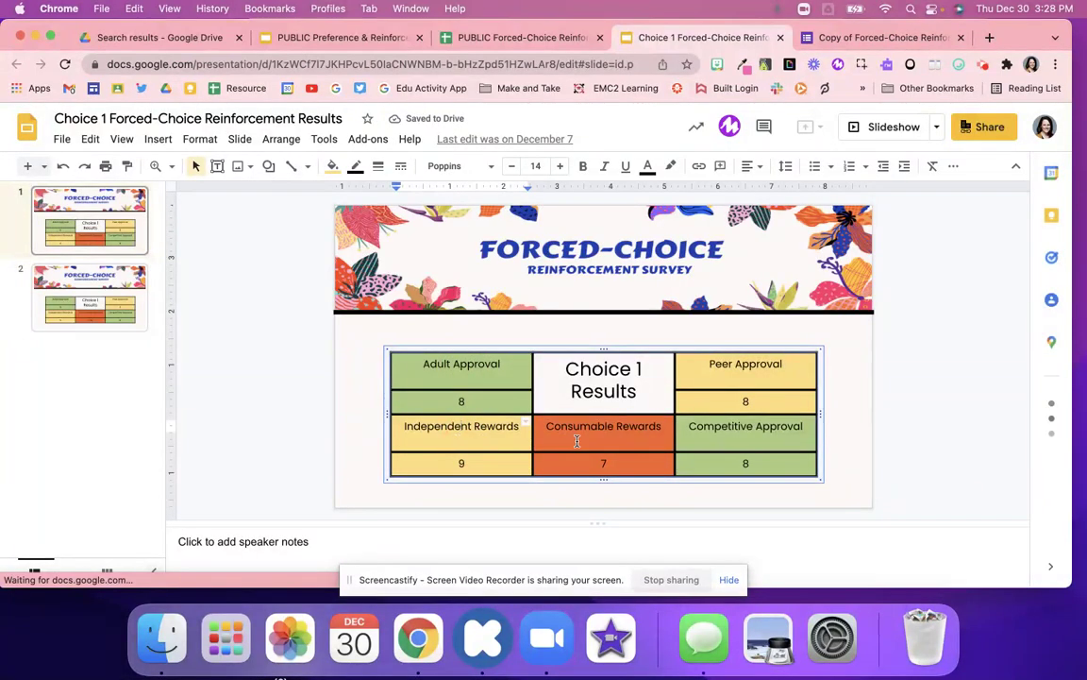
{"action": "left_click", "coordinate": [453, 368]}
{"action": "left_click", "coordinate": [449, 430]}
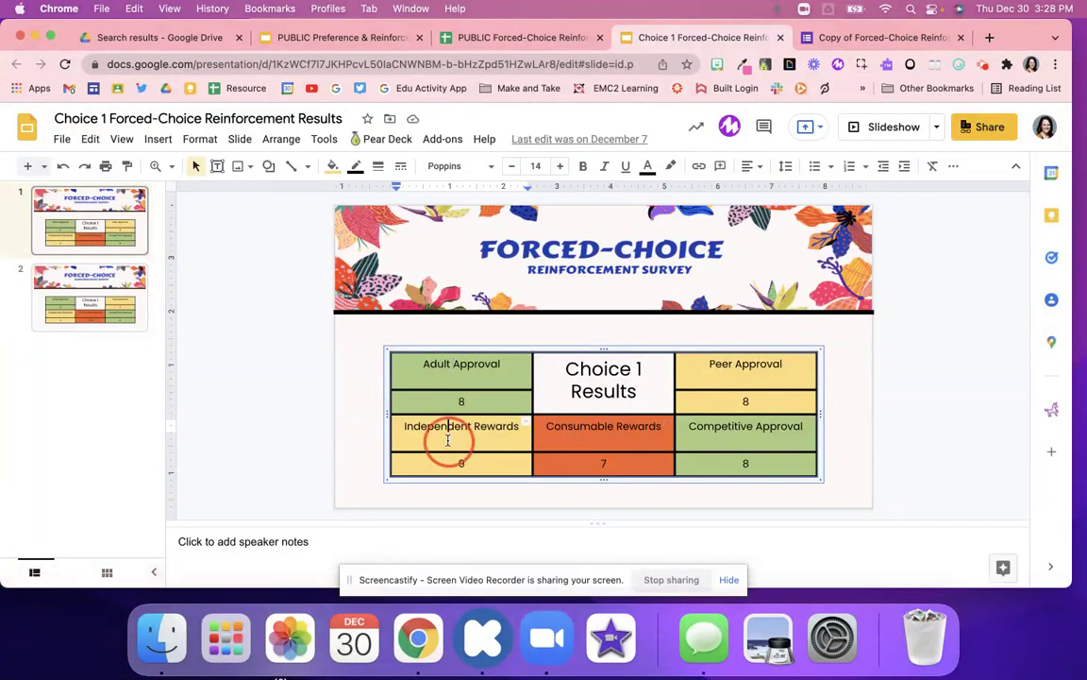
{"action": "left_click", "coordinate": [586, 434]}
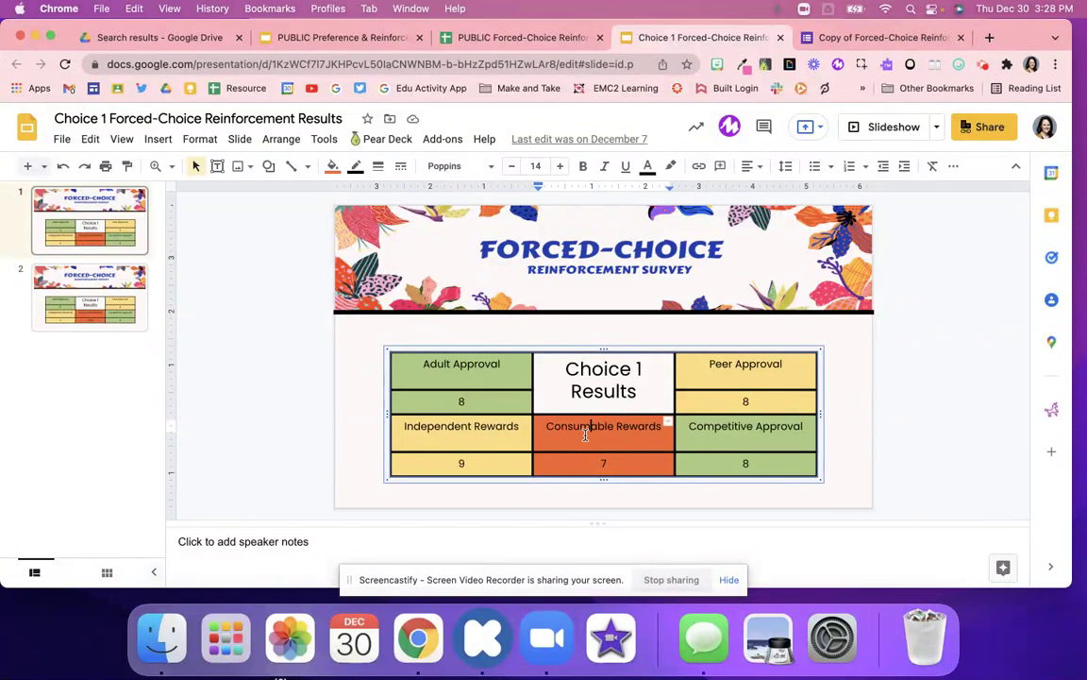
{"action": "left_click", "coordinate": [779, 369]}
{"action": "left_click", "coordinate": [753, 430]}
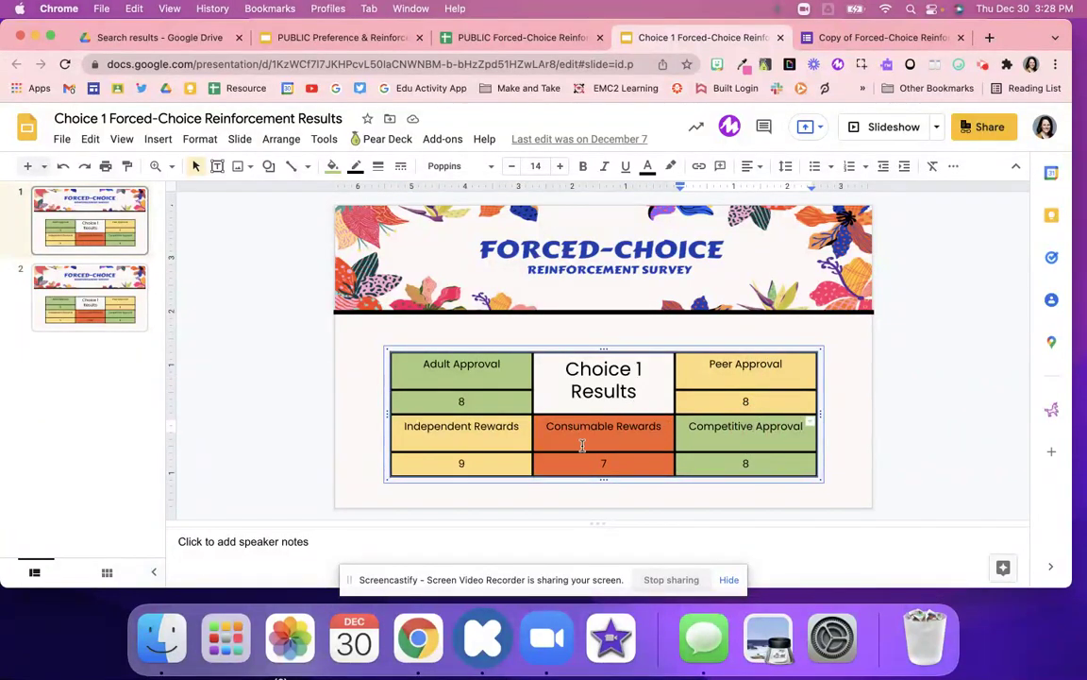
{"action": "left_click", "coordinate": [498, 369]}
{"action": "left_click_drag", "start_coordinate": [772, 447], "coordinate": [604, 432]}
{"action": "left_click", "coordinate": [468, 375]}
{"action": "left_click_drag", "start_coordinate": [437, 441], "coordinate": [464, 467]}
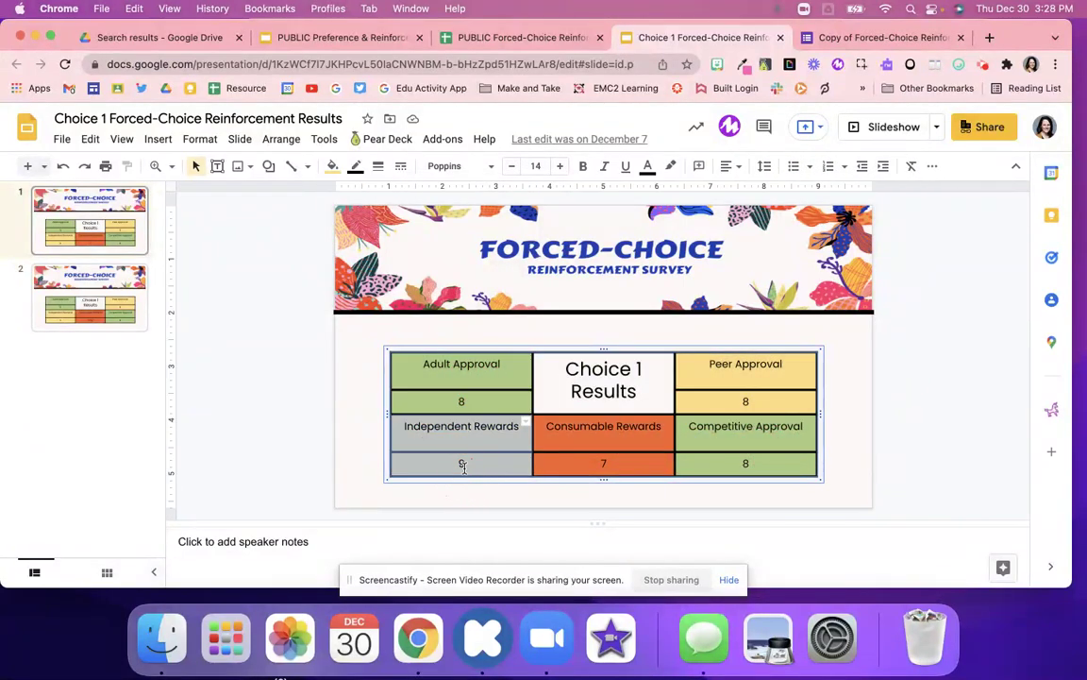
Make a copy of the Paired Stimulus Reinforcement Assessment form linked on slide 7 and look through its questions.
{"action": "left_click", "coordinate": [300, 38]}
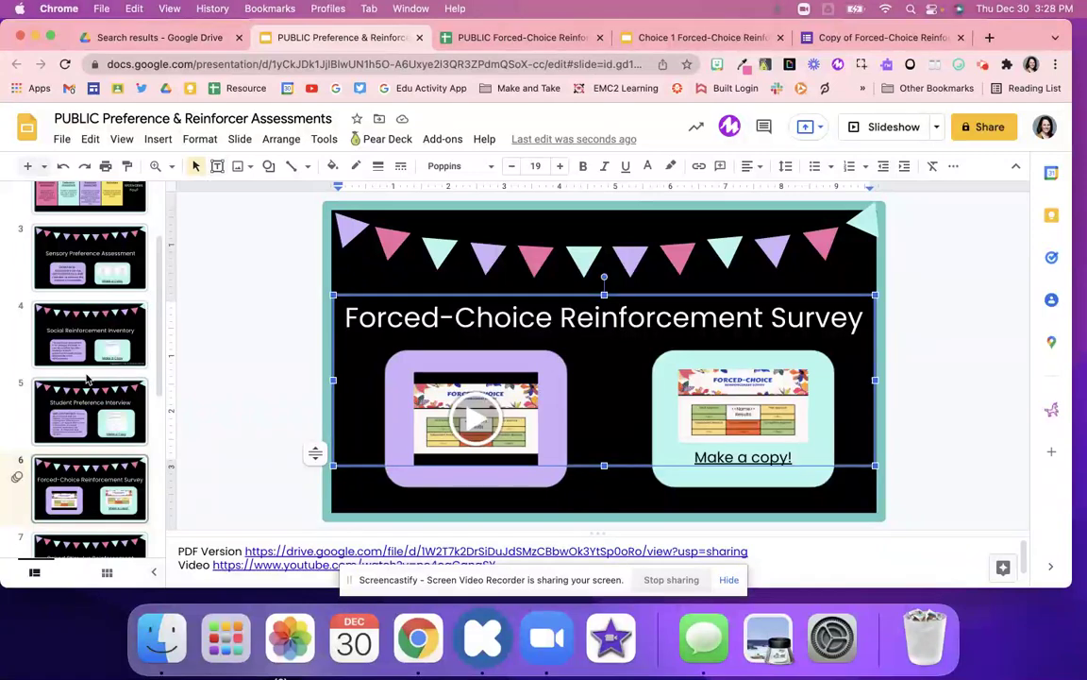
{"action": "scroll", "coordinate": [85, 400], "scroll_direction": "down", "scroll_amount": 1}
{"action": "scroll", "coordinate": [85, 401], "scroll_direction": "down", "scroll_amount": 1}
{"action": "left_click", "coordinate": [87, 457]}
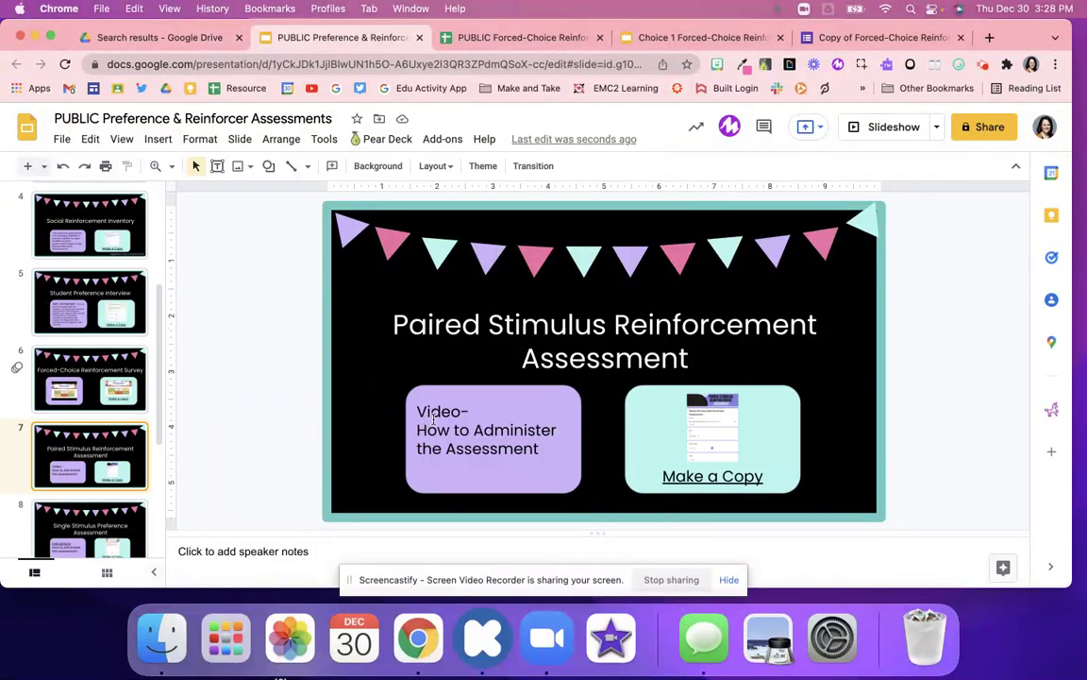
{"action": "left_click", "coordinate": [700, 476]}
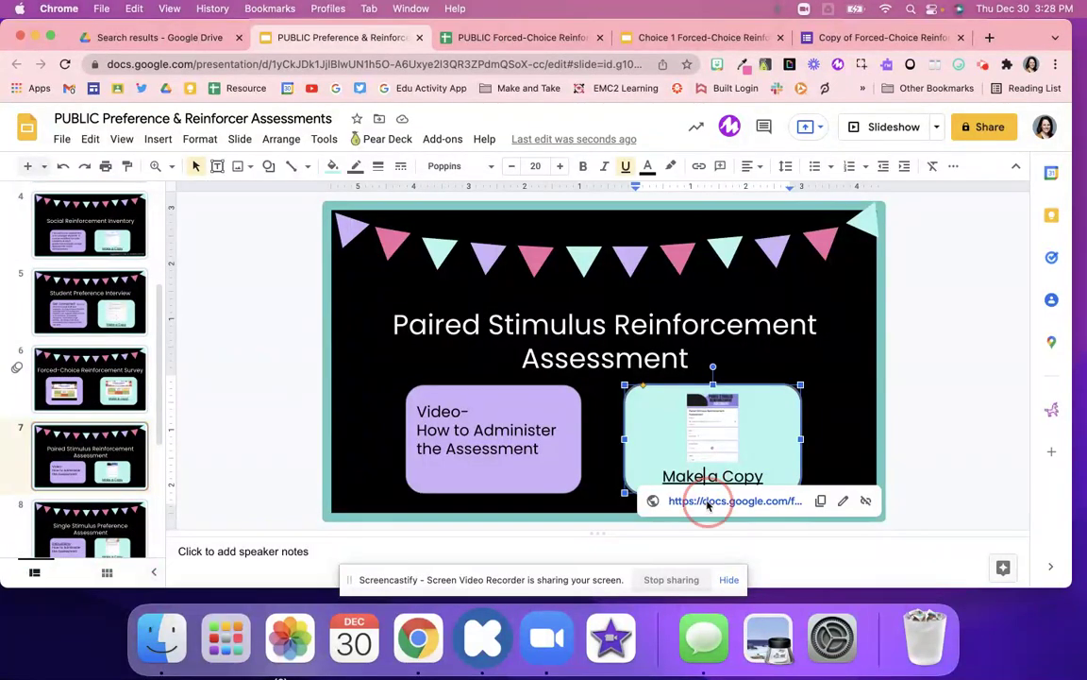
{"action": "left_click", "coordinate": [701, 502]}
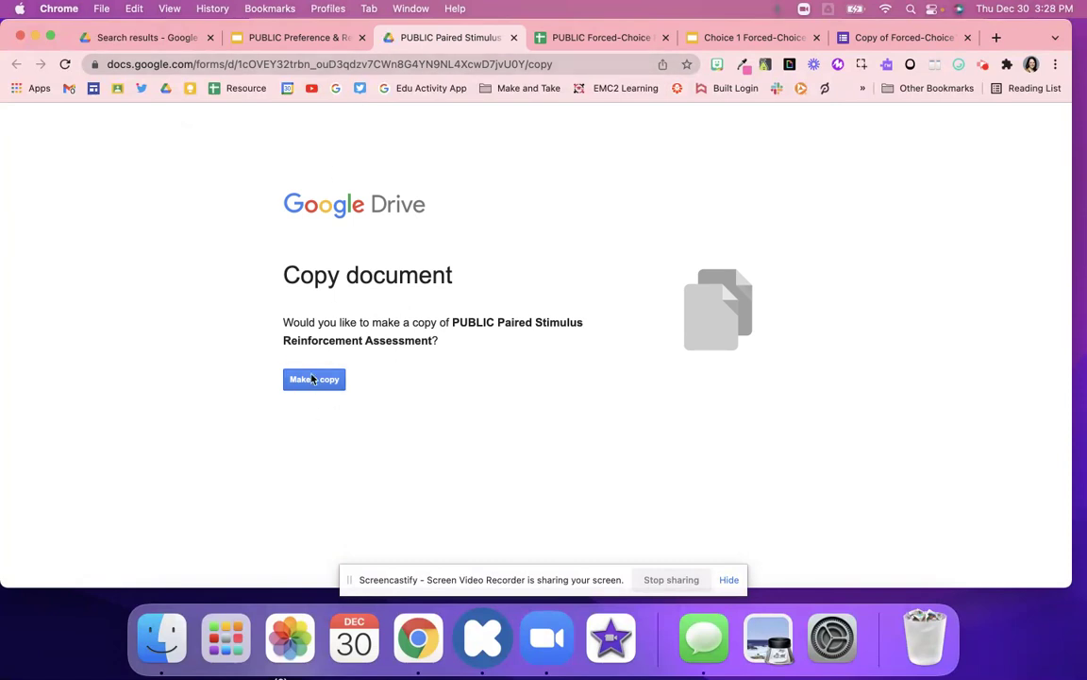
{"action": "left_click", "coordinate": [312, 379]}
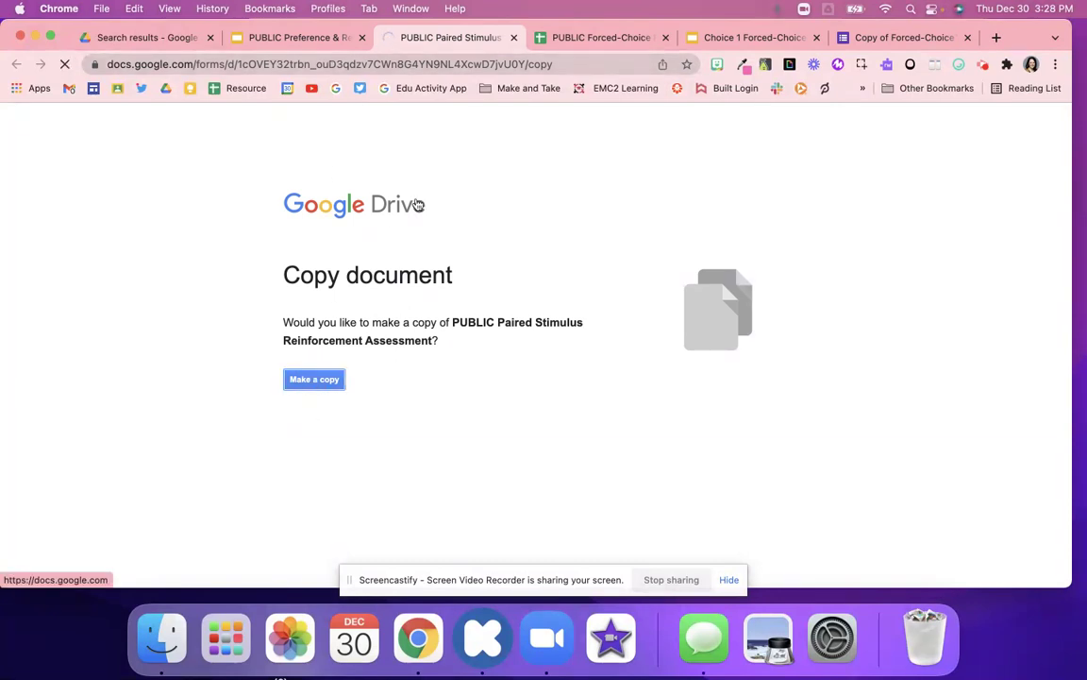
{"action": "scroll", "coordinate": [366, 354], "scroll_direction": "down", "scroll_amount": 10}
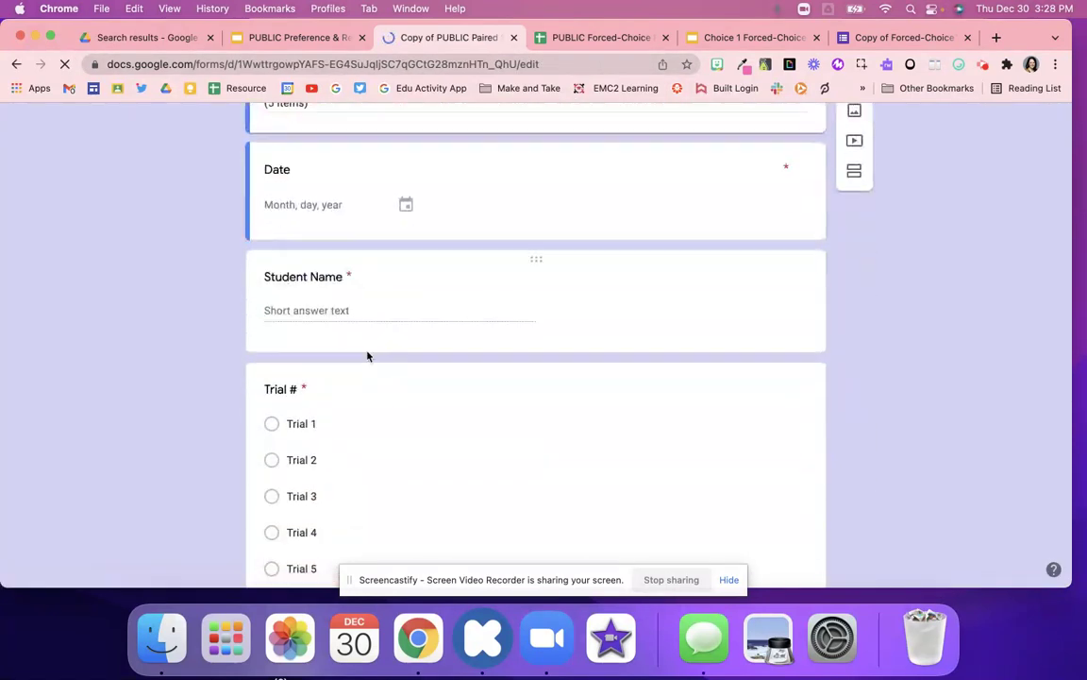
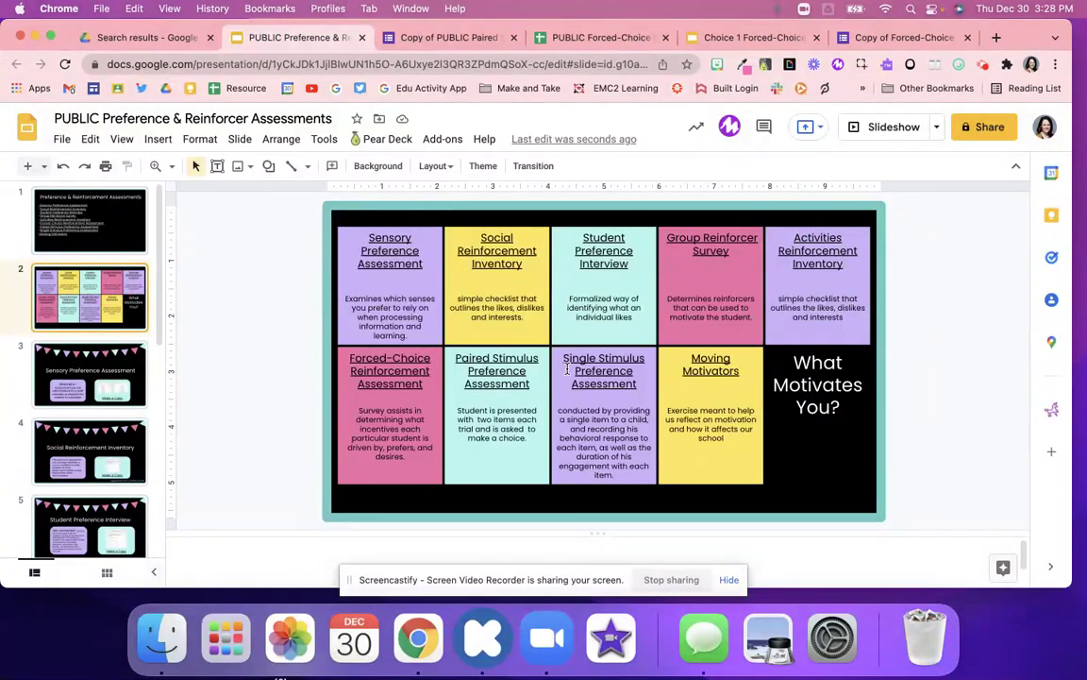
Read the Single Stimulus Preference Assessment description on slide 2 and go to that assessment's own slide 8.
{"action": "left_click", "coordinate": [592, 439]}
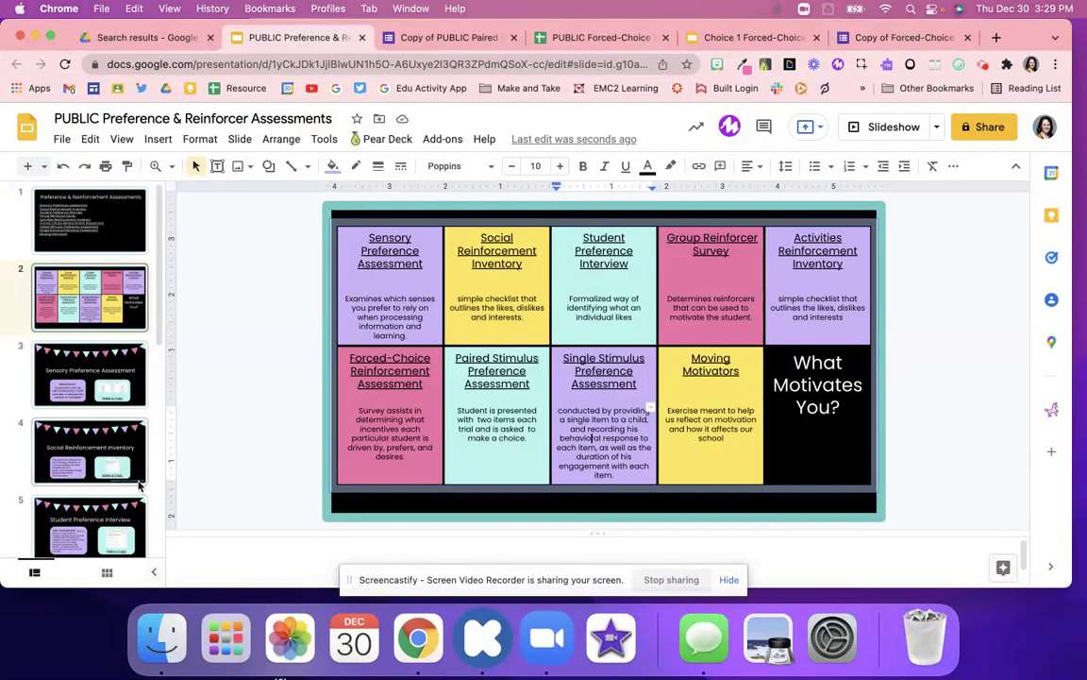
{"action": "scroll", "coordinate": [129, 458], "scroll_direction": "down", "scroll_amount": 10}
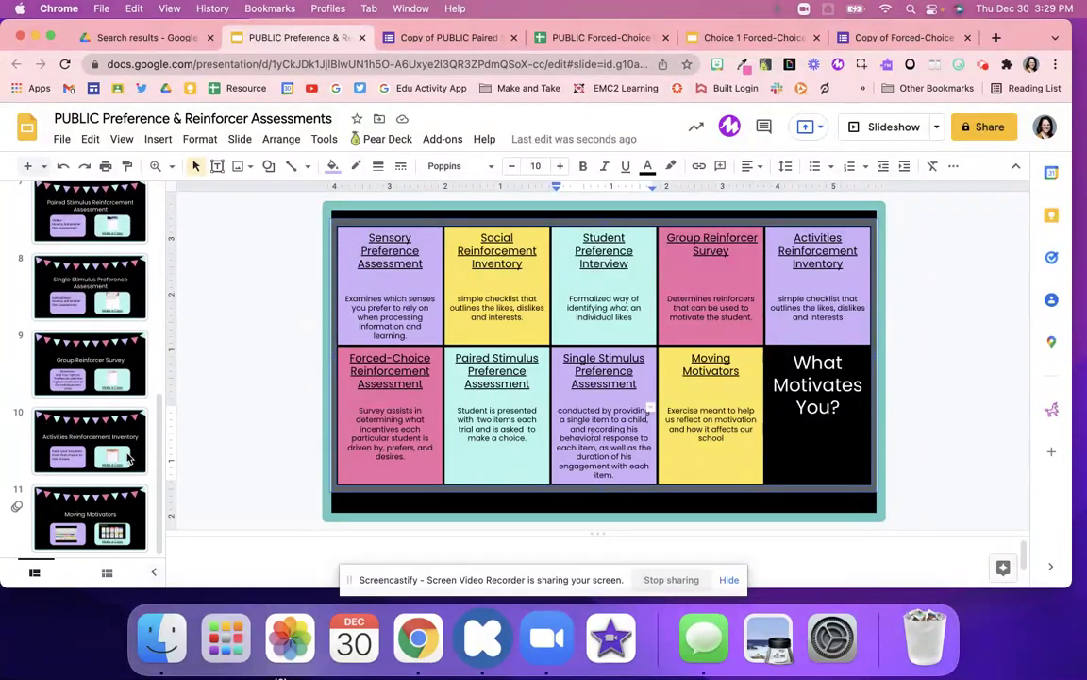
{"action": "left_click", "coordinate": [99, 374]}
{"action": "key", "text": "Up"}
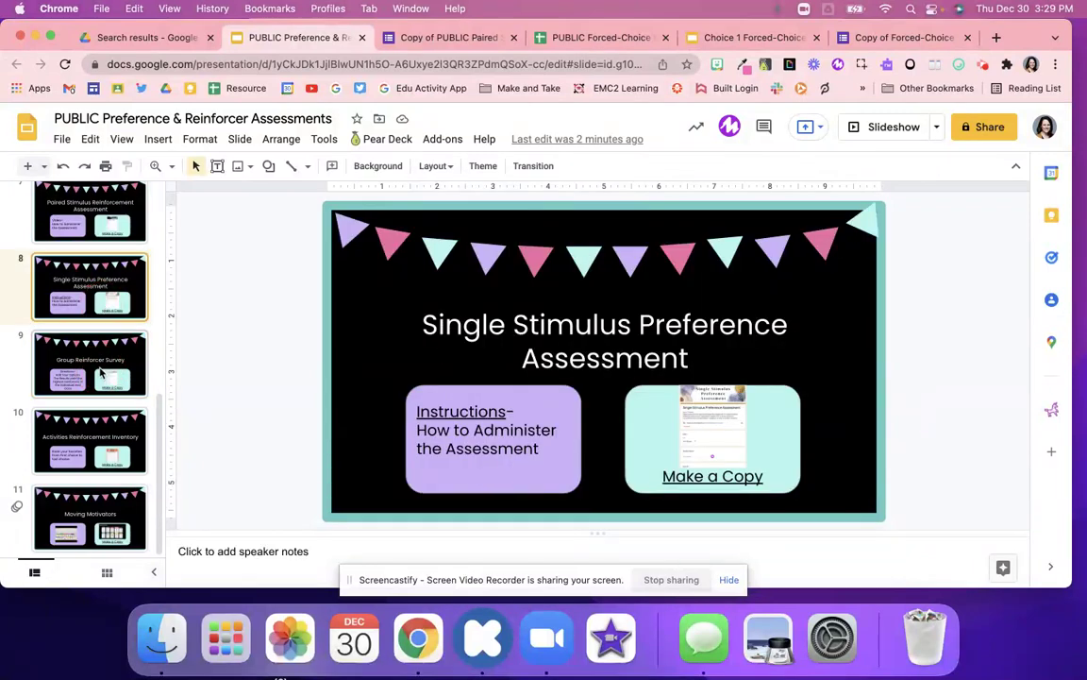
Go to the Group Reinforcer Survey slide and open the PUBLIC Reinforcer Survey presentation linked under "Make a Copy".
{"action": "left_click", "coordinate": [101, 374]}
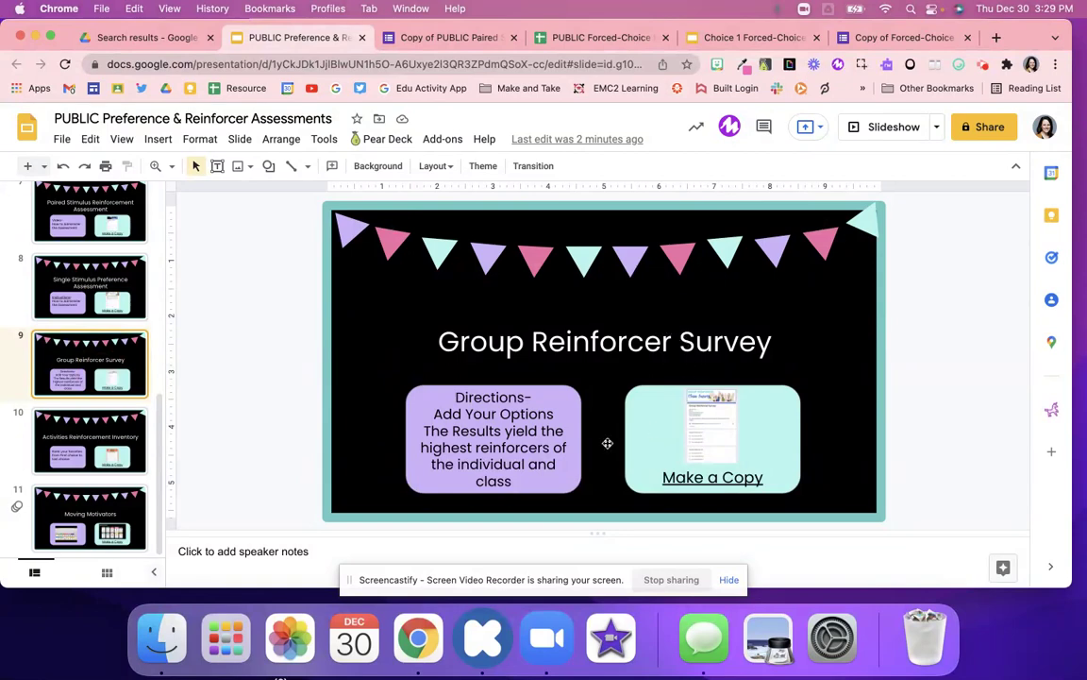
{"action": "left_click", "coordinate": [688, 478]}
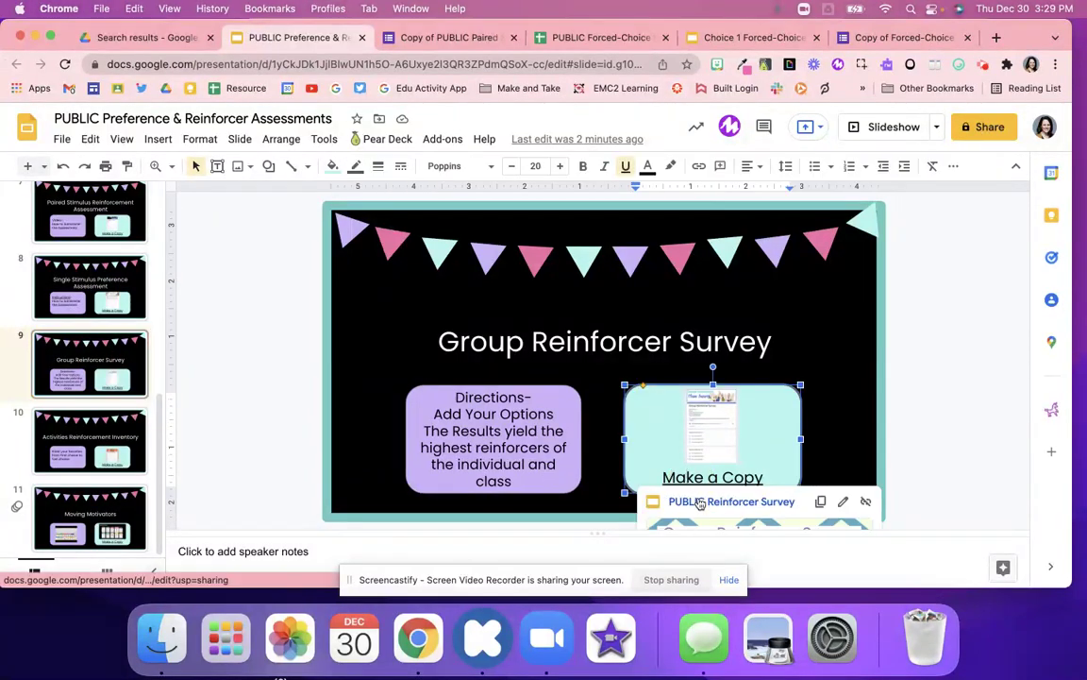
{"action": "left_click", "coordinate": [699, 502]}
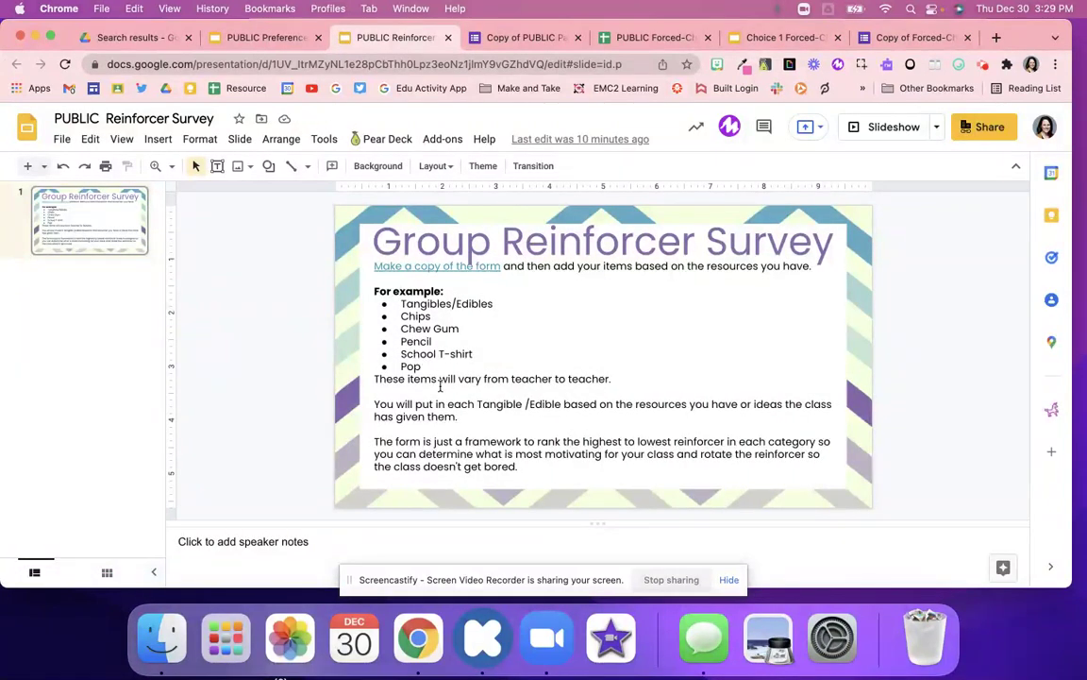
Close the copied paired stimulus form, the forced-choice responses spreadsheet, the Choice 1 results and the copied forced-choice form.
{"action": "left_click", "coordinate": [577, 38]}
{"action": "left_click", "coordinate": [576, 38]}
{"action": "left_click", "coordinate": [577, 38]}
{"action": "left_click", "coordinate": [586, 37]}
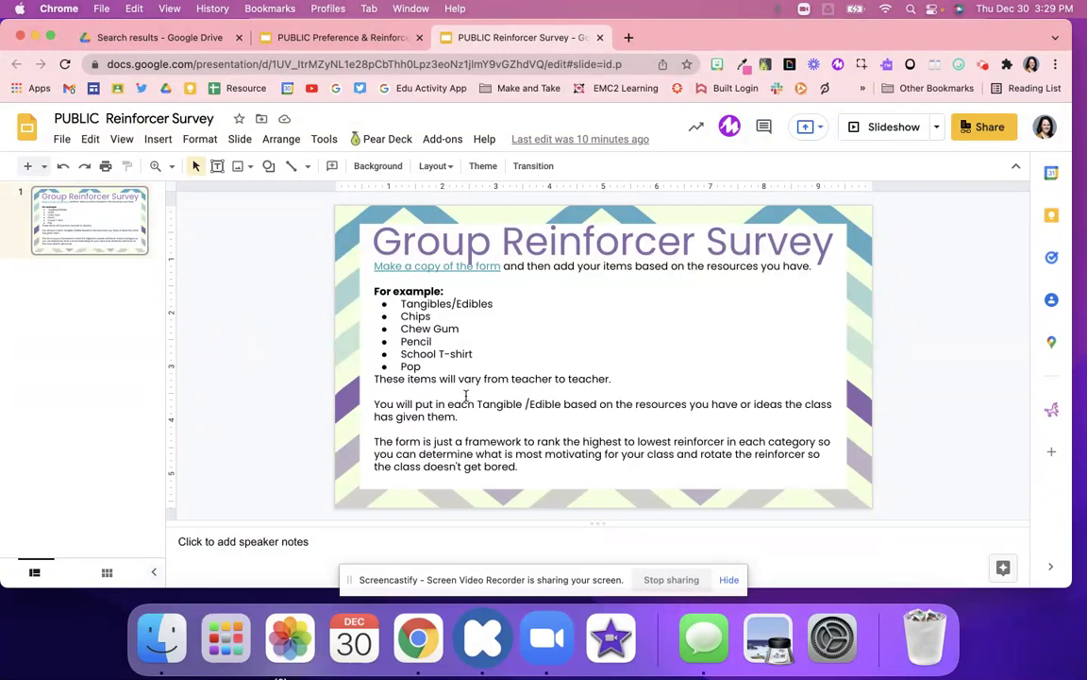
Test the "Make a copy of the form" link in the Group Reinforcer Survey directions and return to the presentation.
{"action": "left_click", "coordinate": [439, 266]}
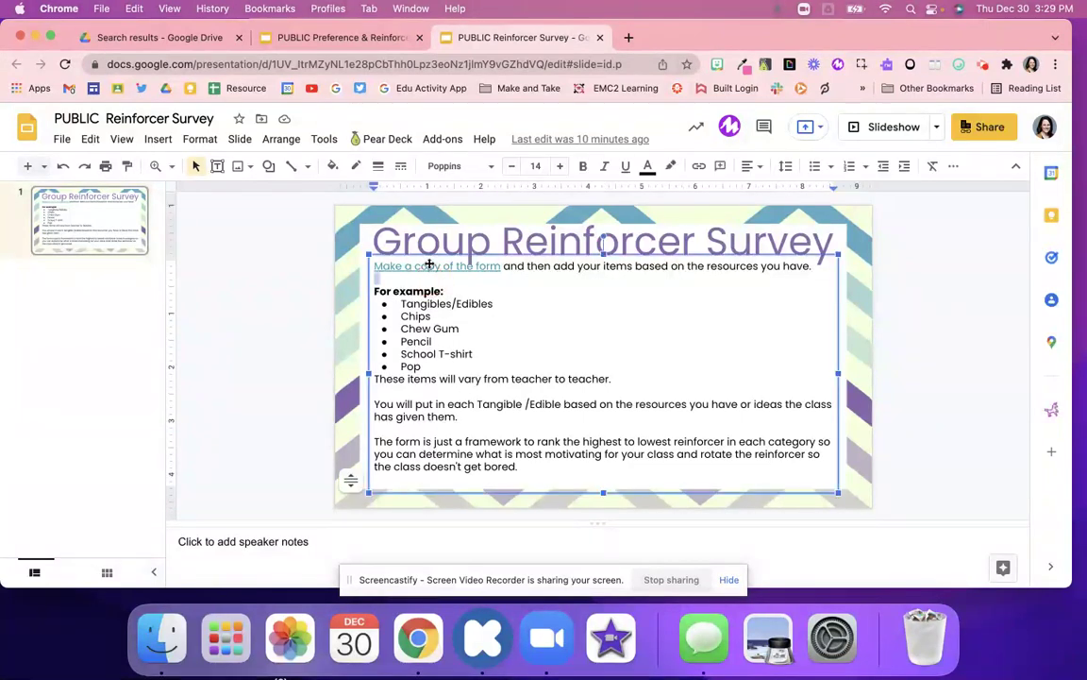
{"action": "left_click", "coordinate": [449, 288]}
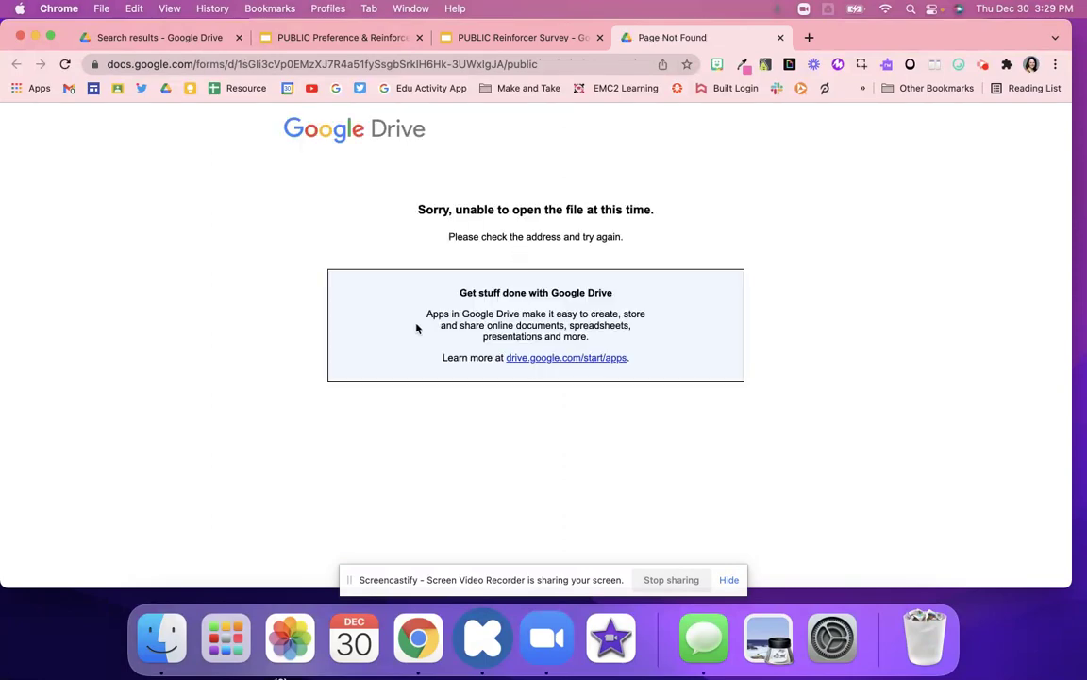
{"action": "left_click", "coordinate": [512, 38]}
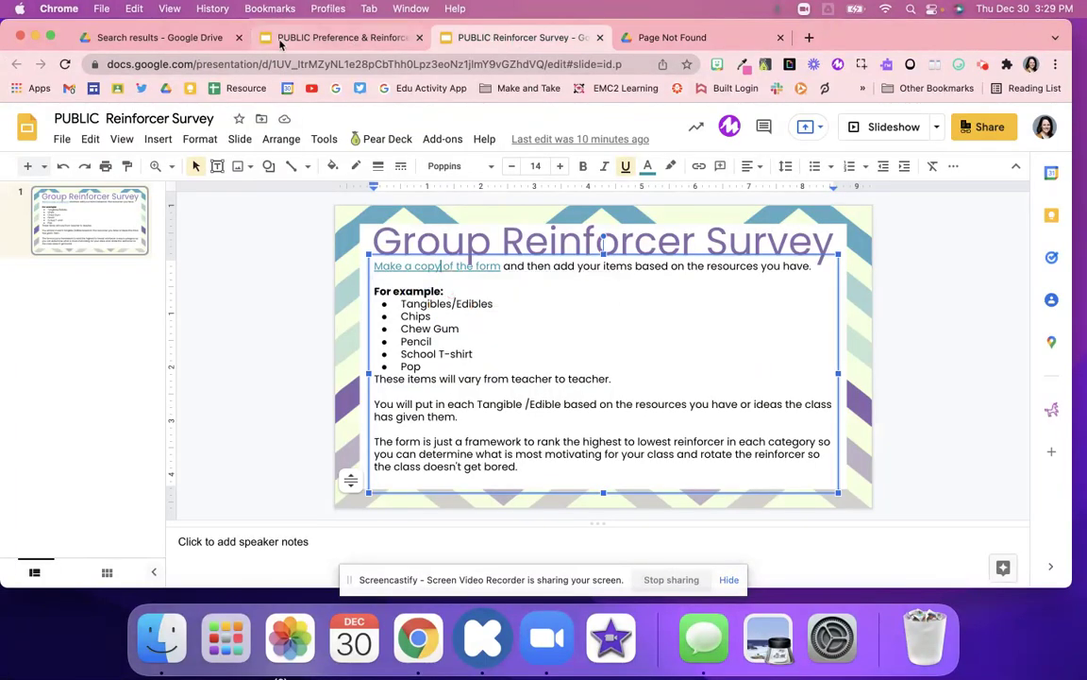
Open the Preference Assessments Google Forms folder from My Drive in Google Drive.
{"action": "left_click", "coordinate": [156, 38]}
{"action": "left_click", "coordinate": [73, 250]}
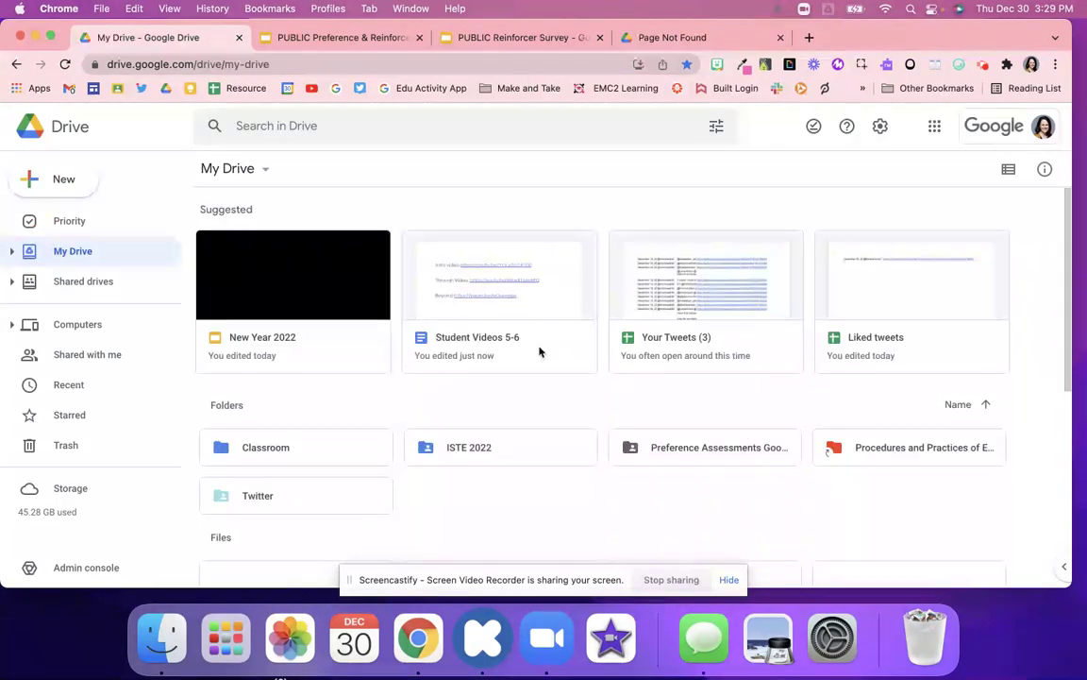
{"action": "scroll", "coordinate": [716, 449], "scroll_direction": "down", "scroll_amount": 2}
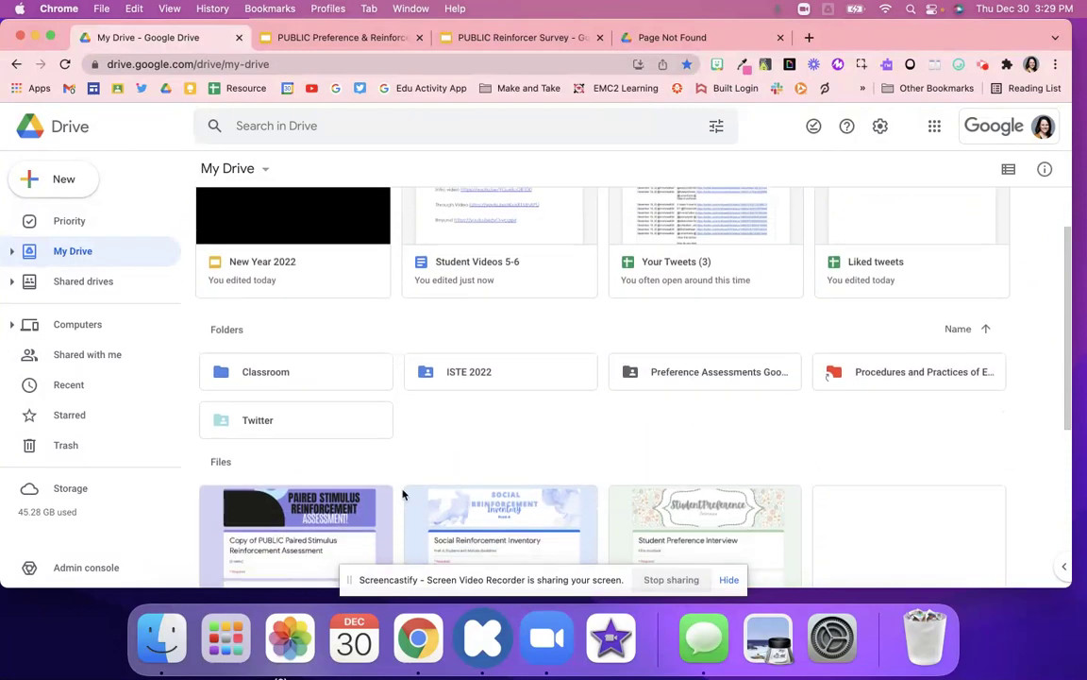
{"action": "double_click", "coordinate": [740, 360]}
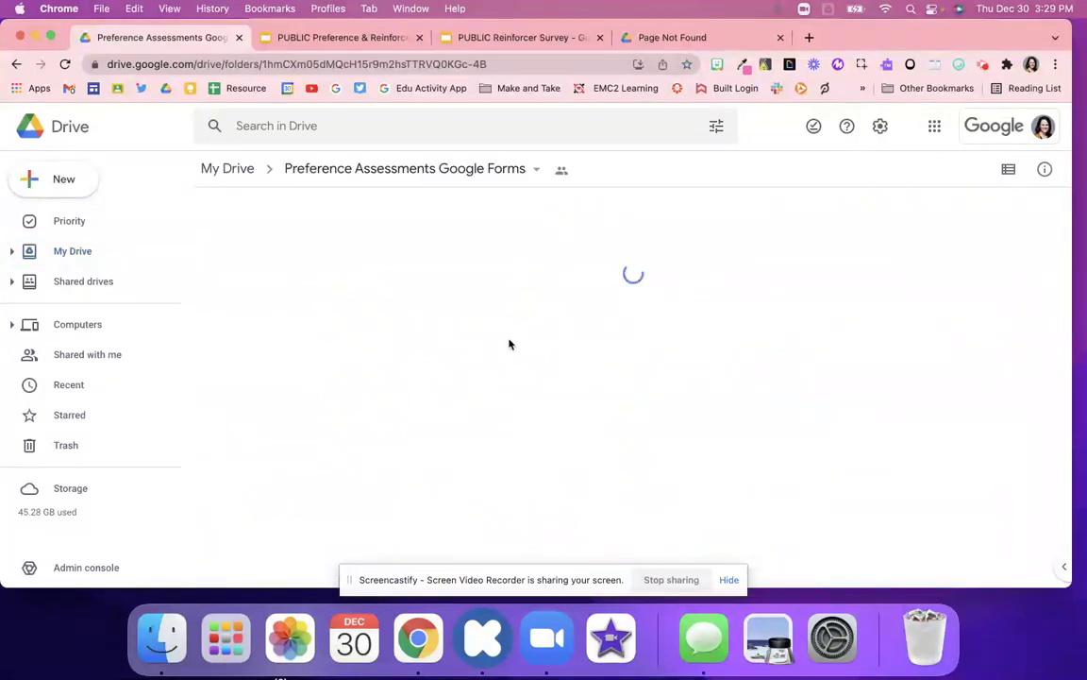
Find the Group Reinforcer Survey form in the Preference Assessments Google Forms folder and open it.
{"action": "left_click", "coordinate": [539, 40]}
{"action": "left_click", "coordinate": [178, 40]}
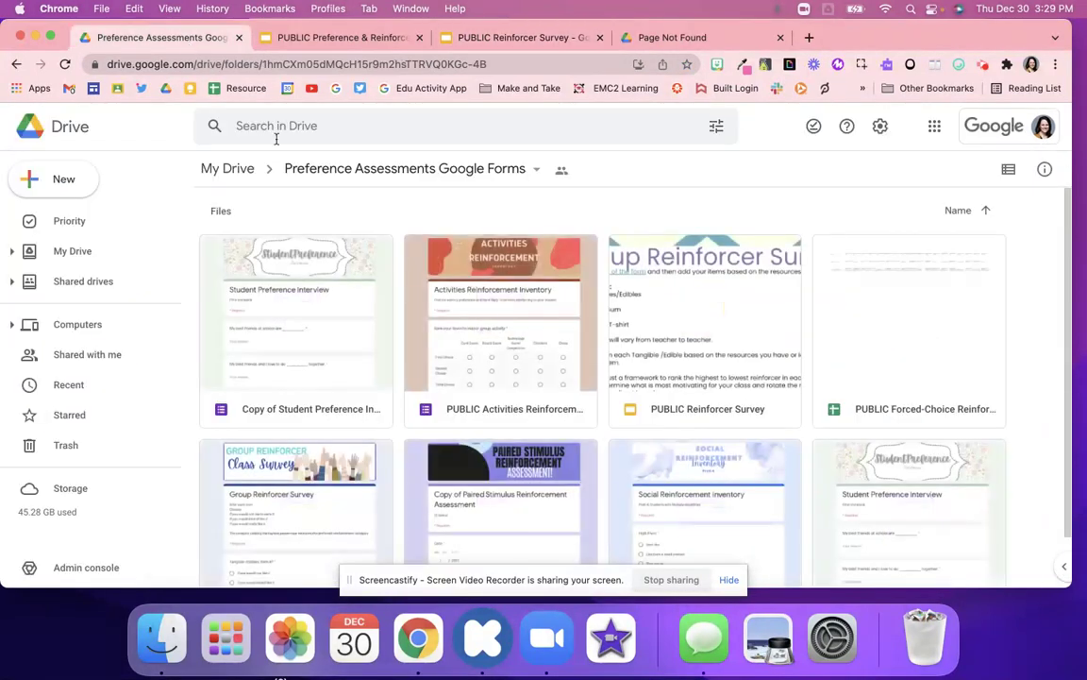
{"action": "scroll", "coordinate": [447, 425], "scroll_direction": "down", "scroll_amount": 2}
{"action": "scroll", "coordinate": [448, 426], "scroll_direction": "up", "scroll_amount": 2}
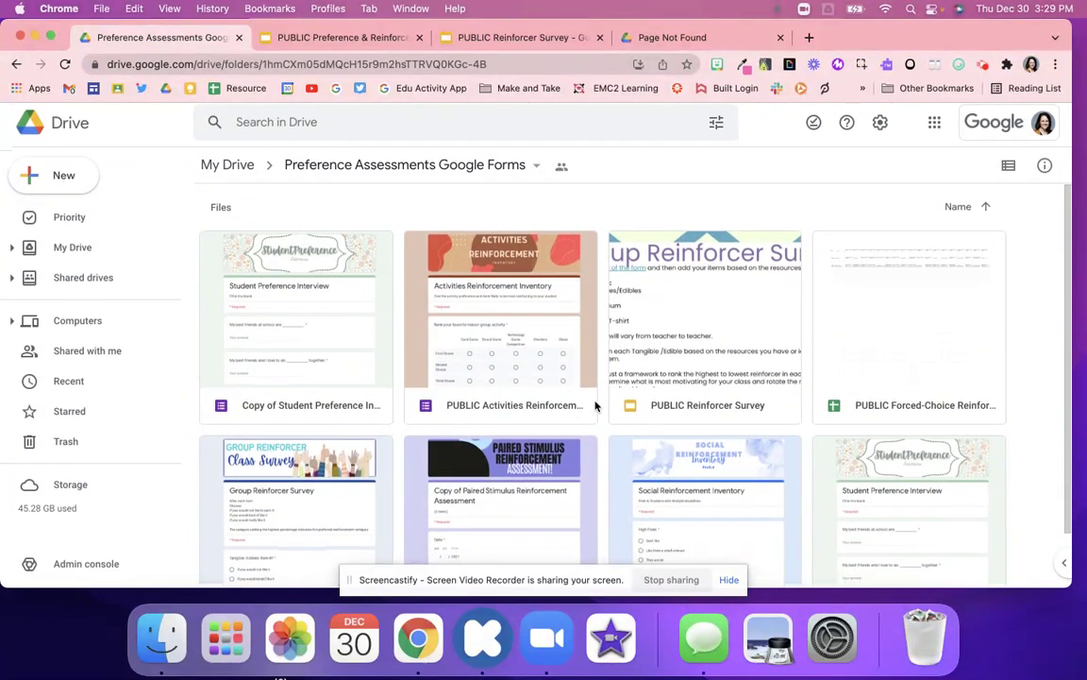
{"action": "scroll", "coordinate": [578, 412], "scroll_direction": "down", "scroll_amount": 2}
{"action": "double_click", "coordinate": [315, 464]}
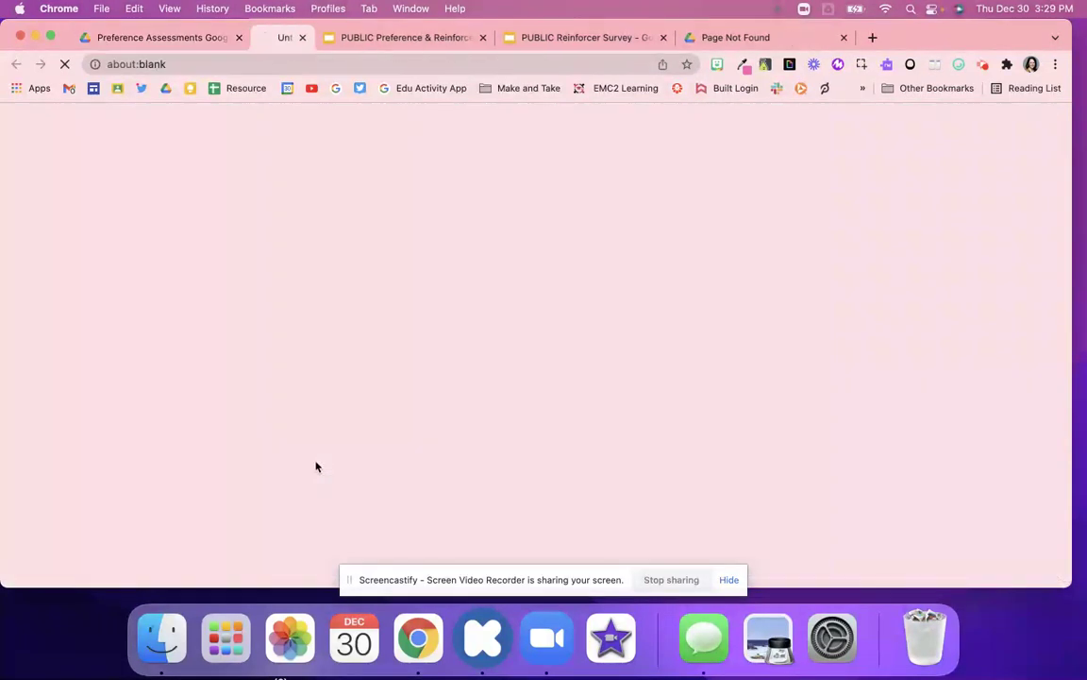
Copy the Group Reinforcer Survey form's URL and look through its tangible and social item questions.
{"action": "left_click", "coordinate": [365, 61]}
{"action": "scroll", "coordinate": [614, 264], "scroll_direction": "down", "scroll_amount": 5}
{"action": "left_click", "coordinate": [399, 381]}
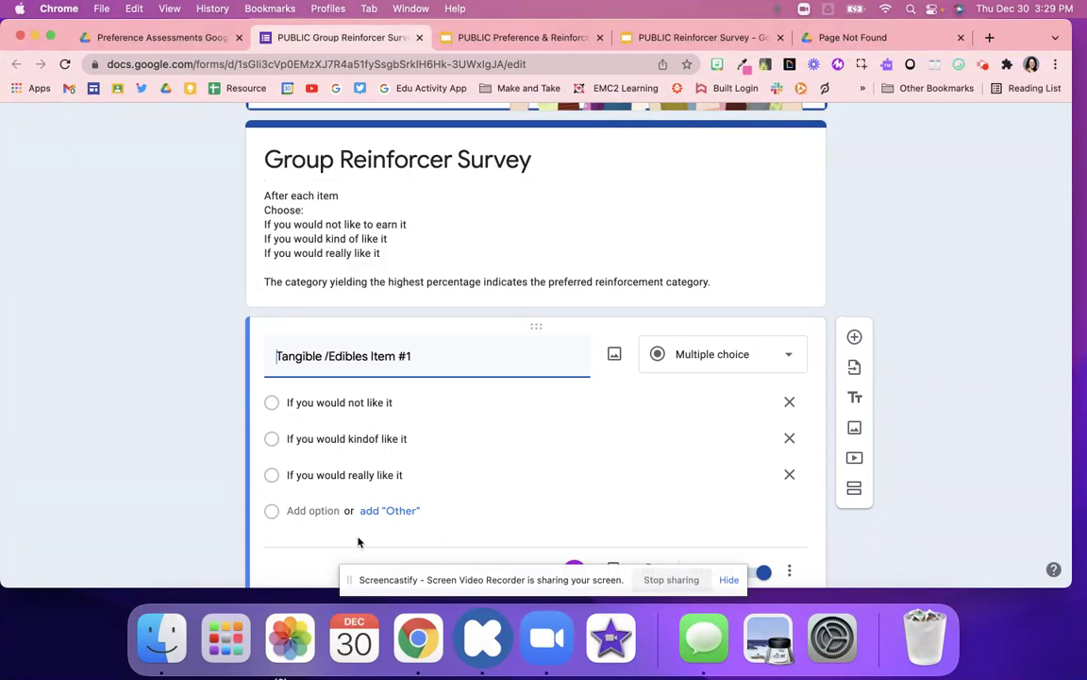
{"action": "scroll", "coordinate": [359, 539], "scroll_direction": "down", "scroll_amount": 10}
{"action": "scroll", "coordinate": [359, 539], "scroll_direction": "down", "scroll_amount": 15}
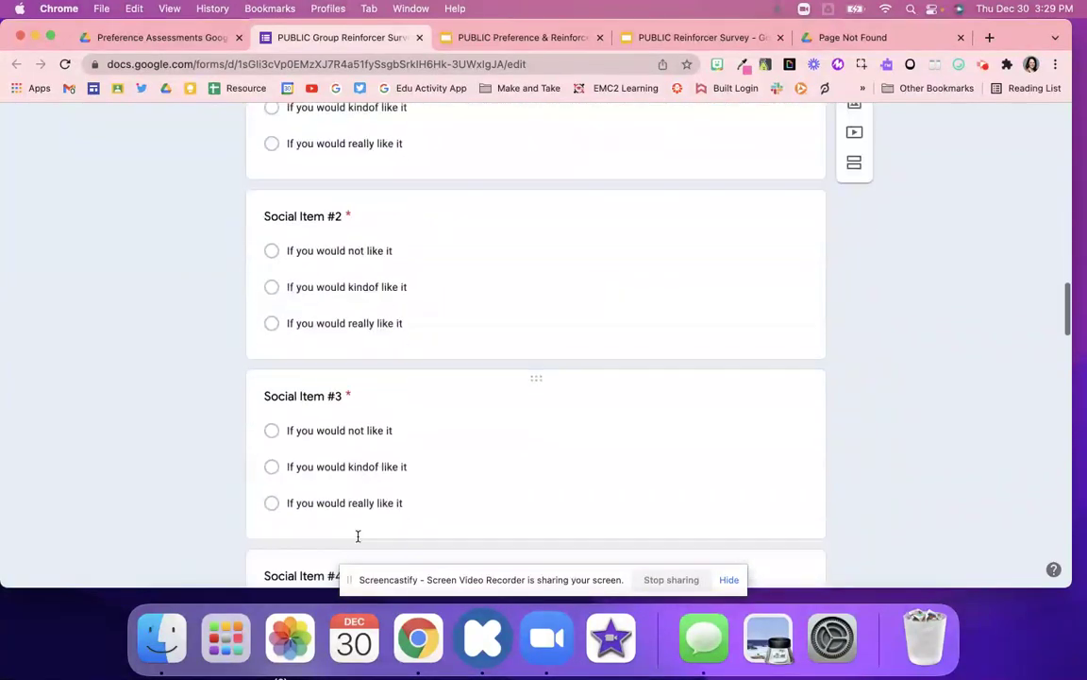
{"action": "left_click", "coordinate": [567, 42]}
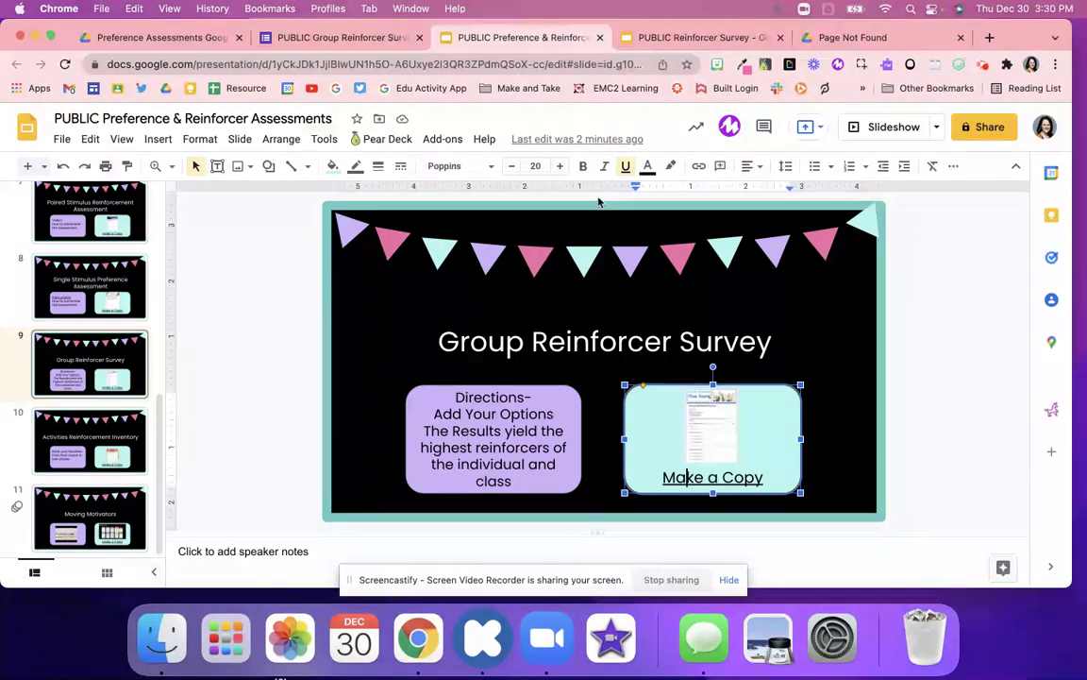
{"action": "left_click", "coordinate": [718, 479]}
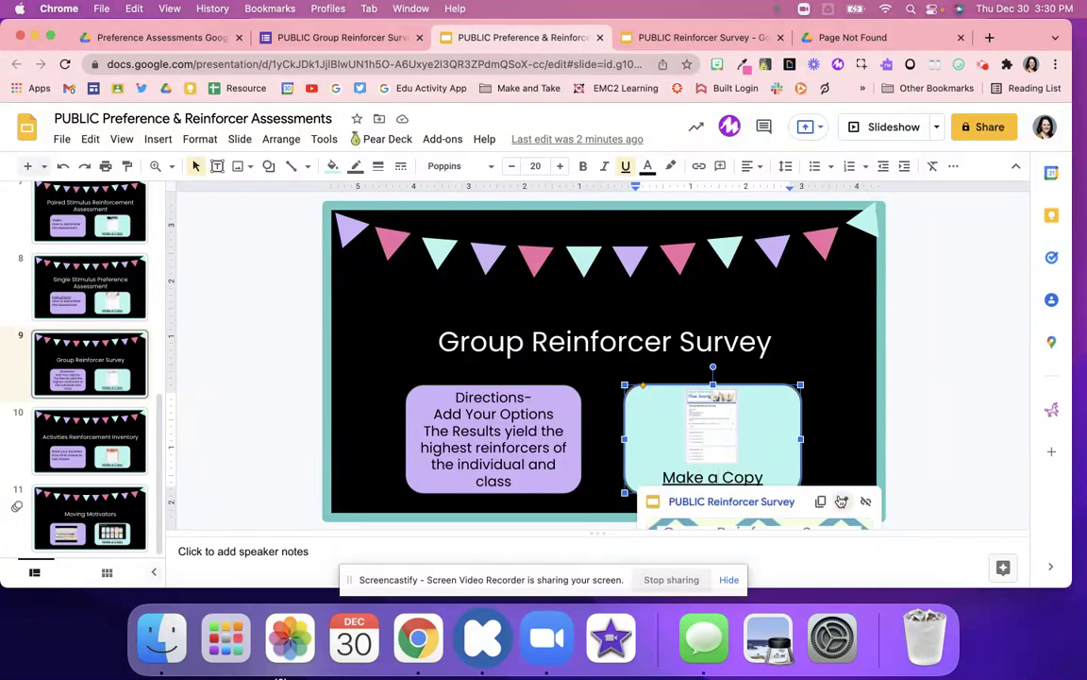
{"action": "left_click", "coordinate": [843, 502]}
Relink "Make a copy of the form" in the PUBLIC Reinforcer Survey directions to the copied form URL, replacing its edit ending with "copy".
{"action": "left_click", "coordinate": [697, 38]}
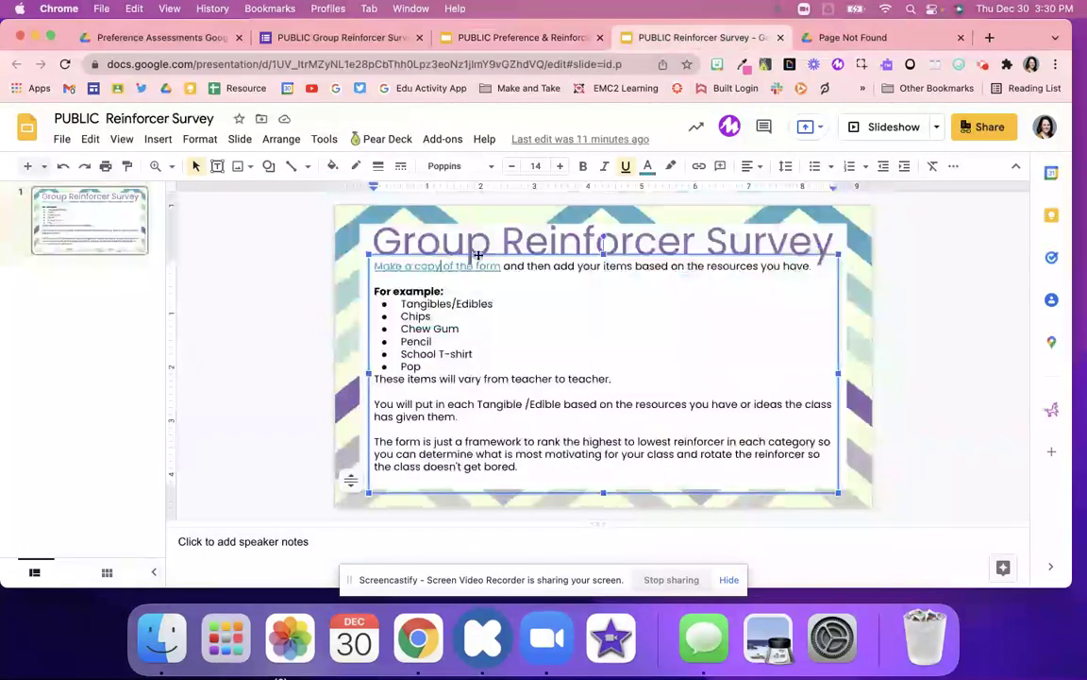
{"action": "left_click", "coordinate": [473, 255]}
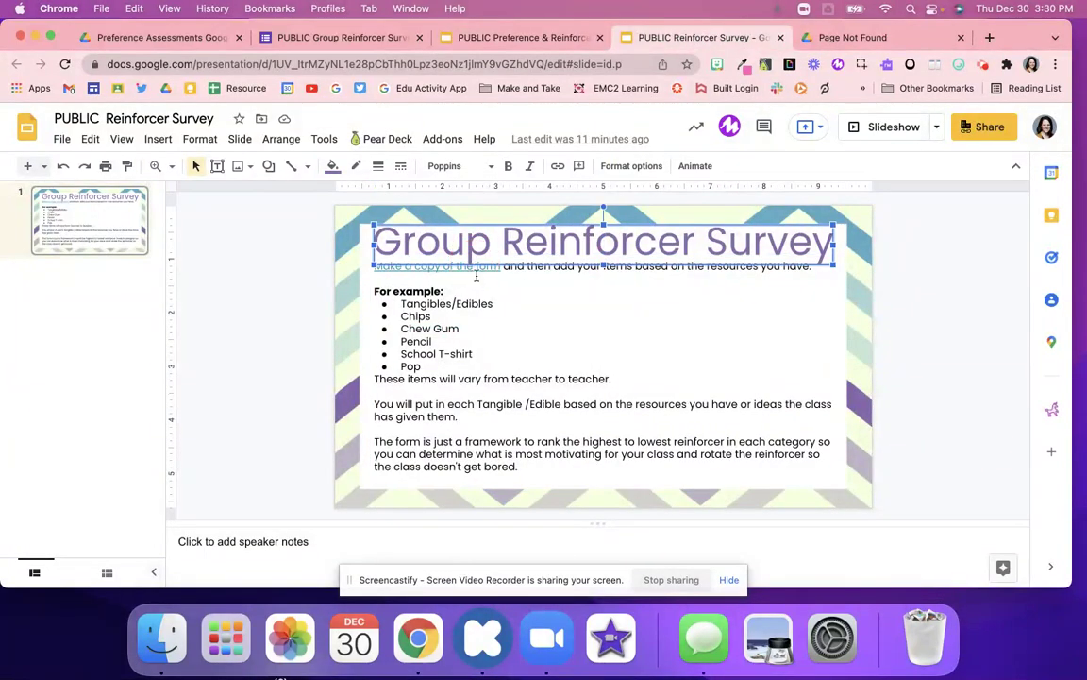
{"action": "left_click", "coordinate": [476, 269]}
{"action": "left_click", "coordinate": [575, 285]}
{"action": "key", "text": "super+v"}
{"action": "key", "text": "Left"}
{"action": "key", "text": "Left"}
{"action": "key", "text": "Left"}
{"action": "key", "text": "Left"}
{"action": "key", "text": "Left"}
{"action": "key", "text": "Left"}
{"action": "key", "text": "Left"}
{"action": "key", "text": "Left"}
{"action": "key", "text": "Left"}
{"action": "key", "text": "Left"}
{"action": "key", "text": "Left"}
{"action": "key", "text": "Left"}
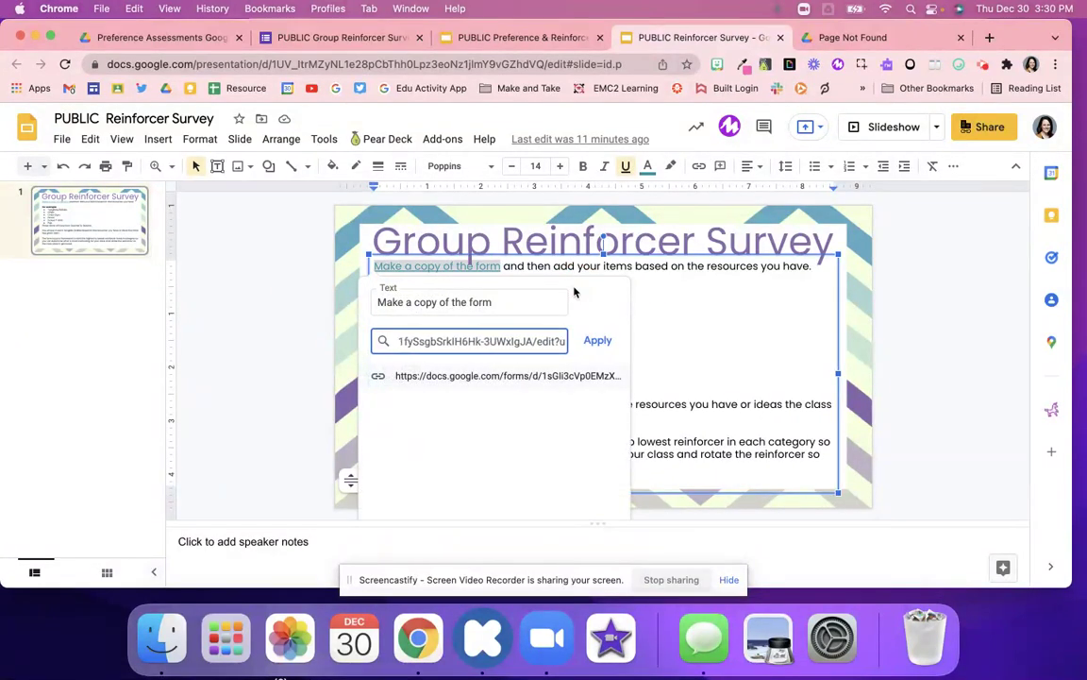
{"action": "key", "text": "BackSpace"}
{"action": "key", "text": "BackSpace"}
{"action": "key", "text": "BackSpace"}
{"action": "key", "text": "BackSpace"}
{"action": "key", "text": "BackSpace"}
{"action": "key", "text": "BackSpace"}
{"action": "type", "text": "copy"}
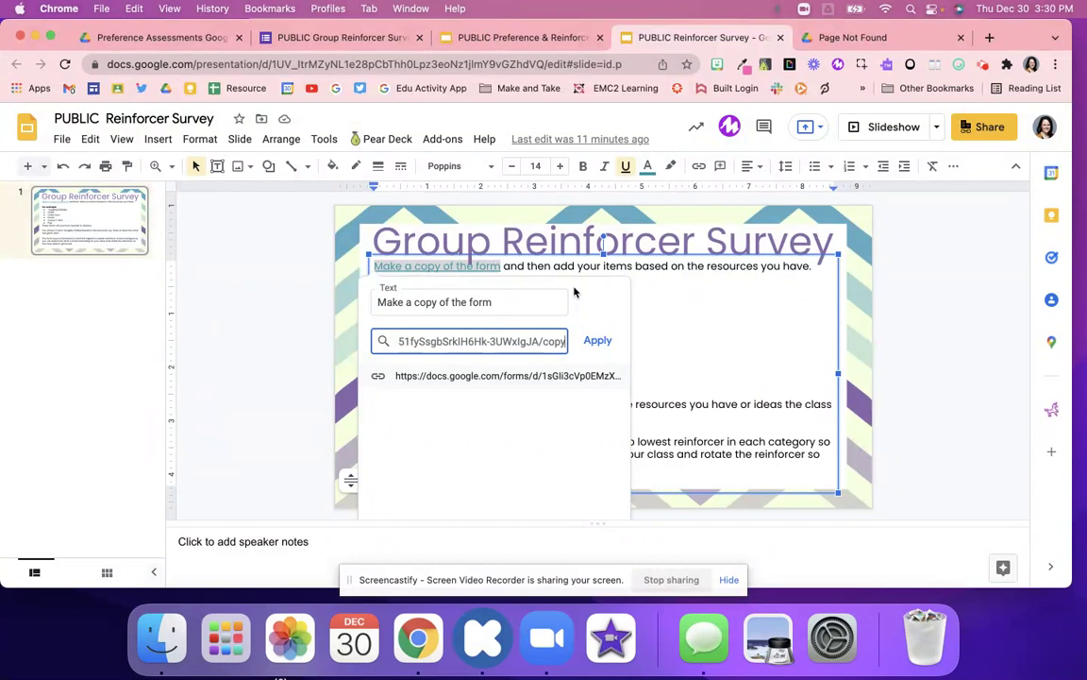
{"action": "key", "text": "Return"}
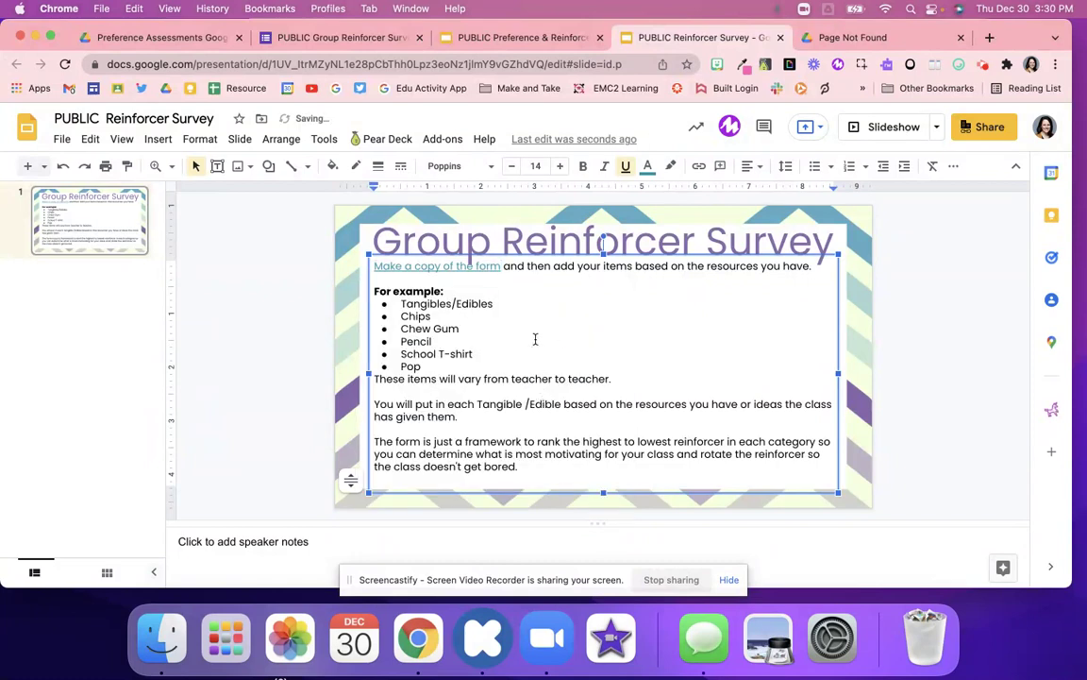
{"action": "left_click", "coordinate": [536, 340]}
{"action": "left_click", "coordinate": [526, 378]}
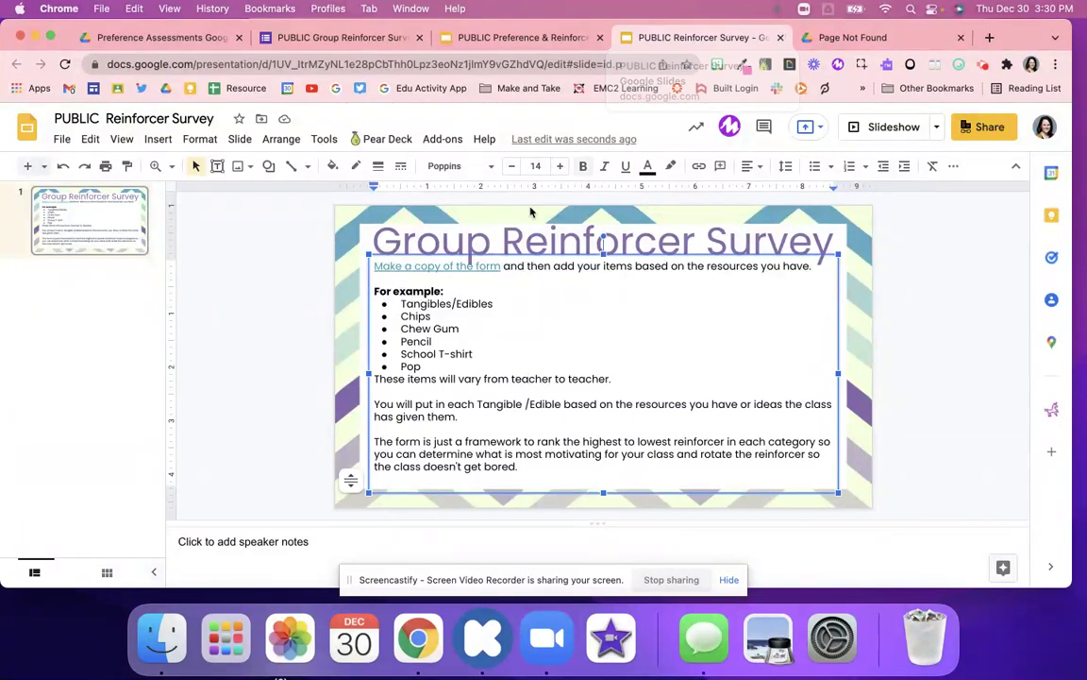
Test the updated "Make a copy of the form" link, then close the test page, the Page Not Found page and the Reinforcer Survey directions.
{"action": "left_click", "coordinate": [484, 267]}
{"action": "left_click", "coordinate": [484, 267]}
{"action": "left_click", "coordinate": [486, 286]}
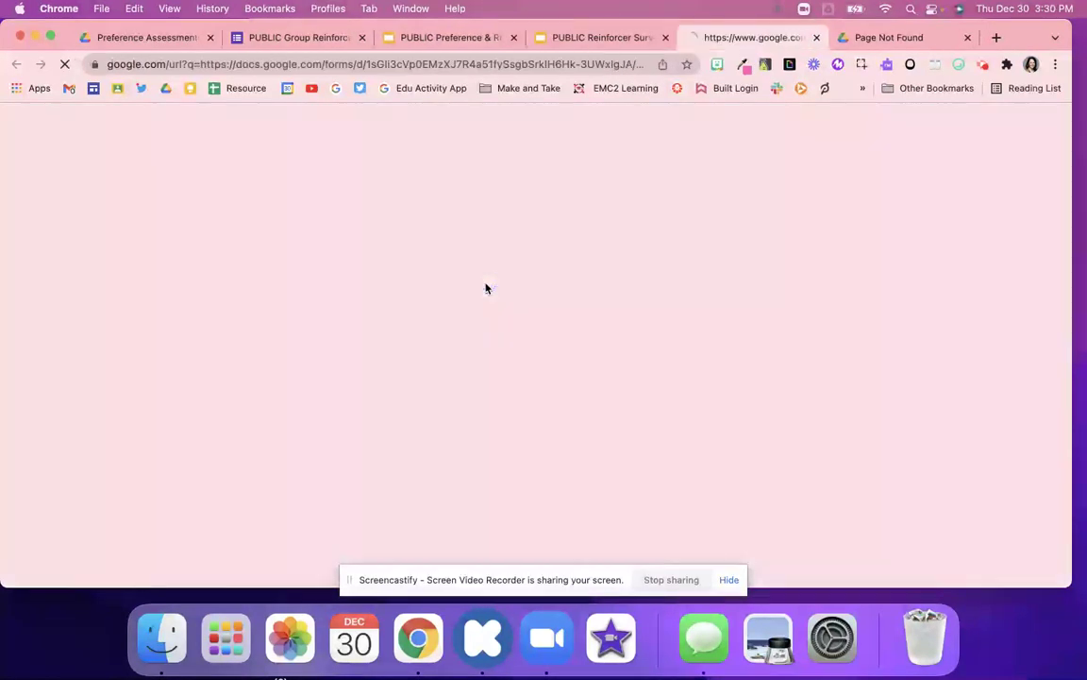
{"action": "left_click", "coordinate": [817, 38]}
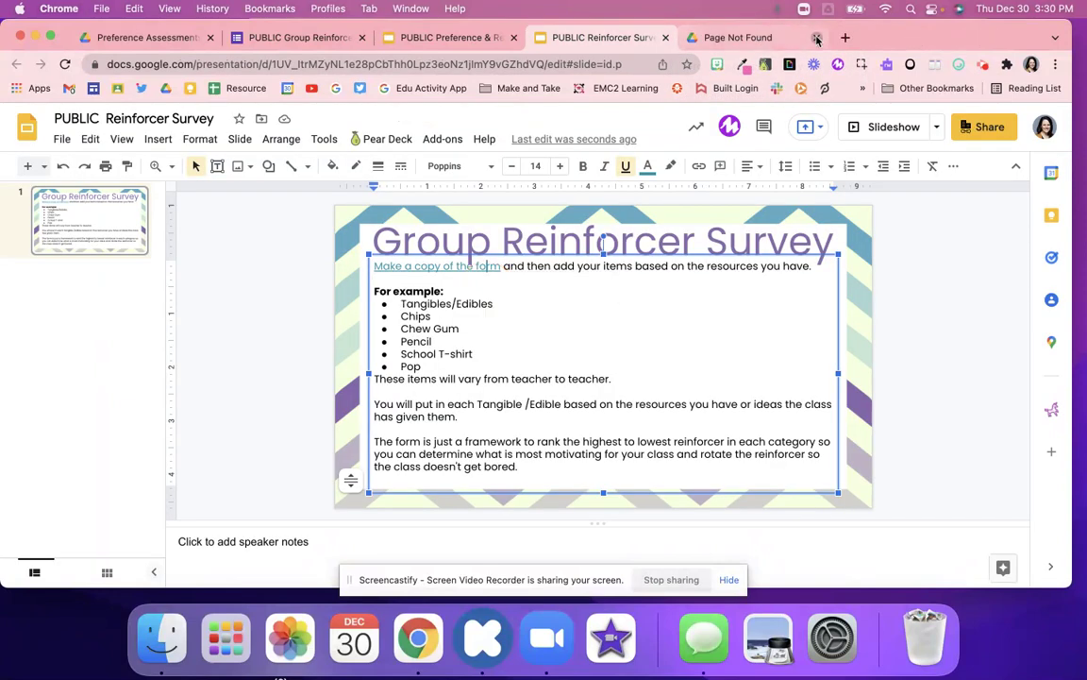
{"action": "left_click", "coordinate": [817, 37]}
{"action": "left_click", "coordinate": [780, 38]}
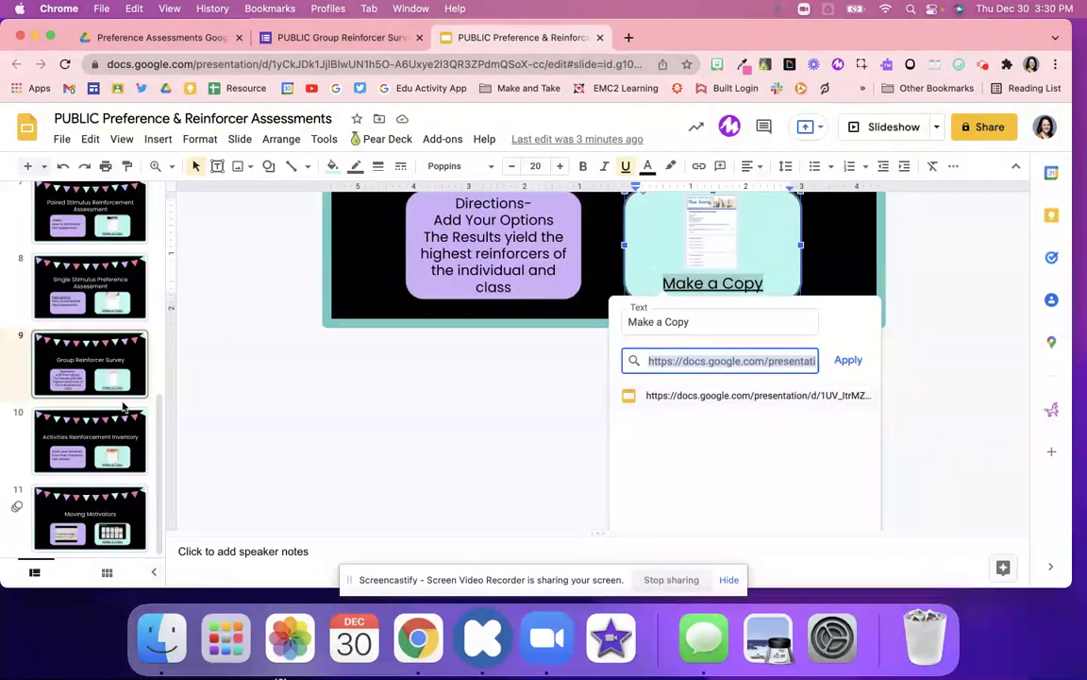
Make a copy of the Activities Reinforcement Inventory form through the copy link on its slide.
{"action": "left_click", "coordinate": [106, 432]}
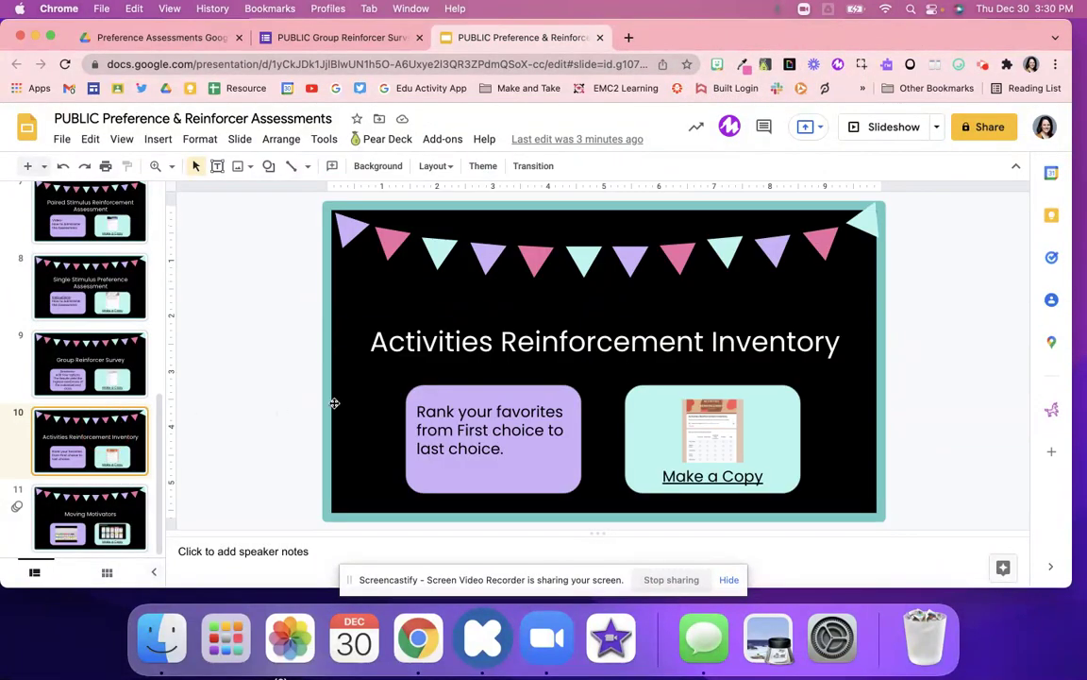
{"action": "left_click", "coordinate": [699, 474]}
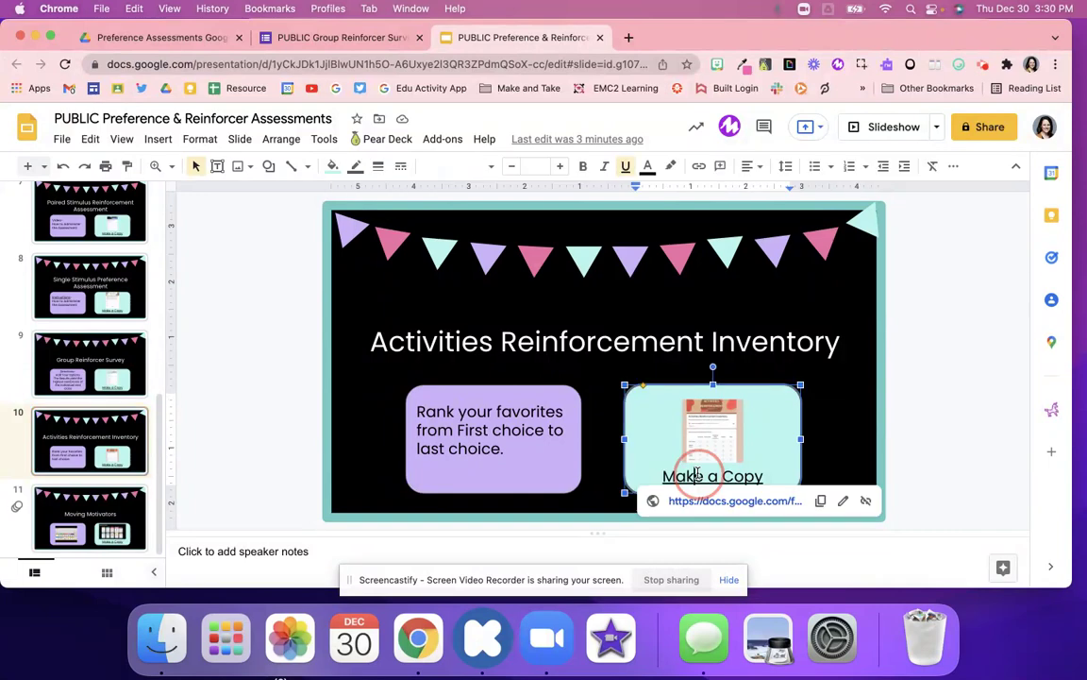
{"action": "left_click", "coordinate": [697, 501]}
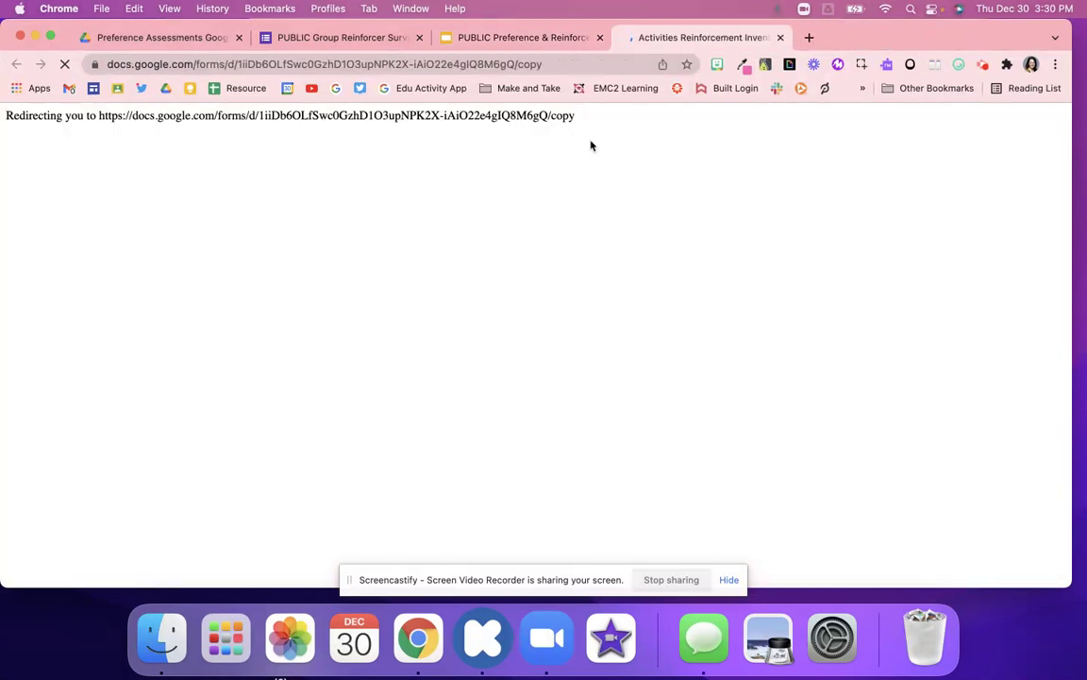
{"action": "left_click", "coordinate": [293, 363]}
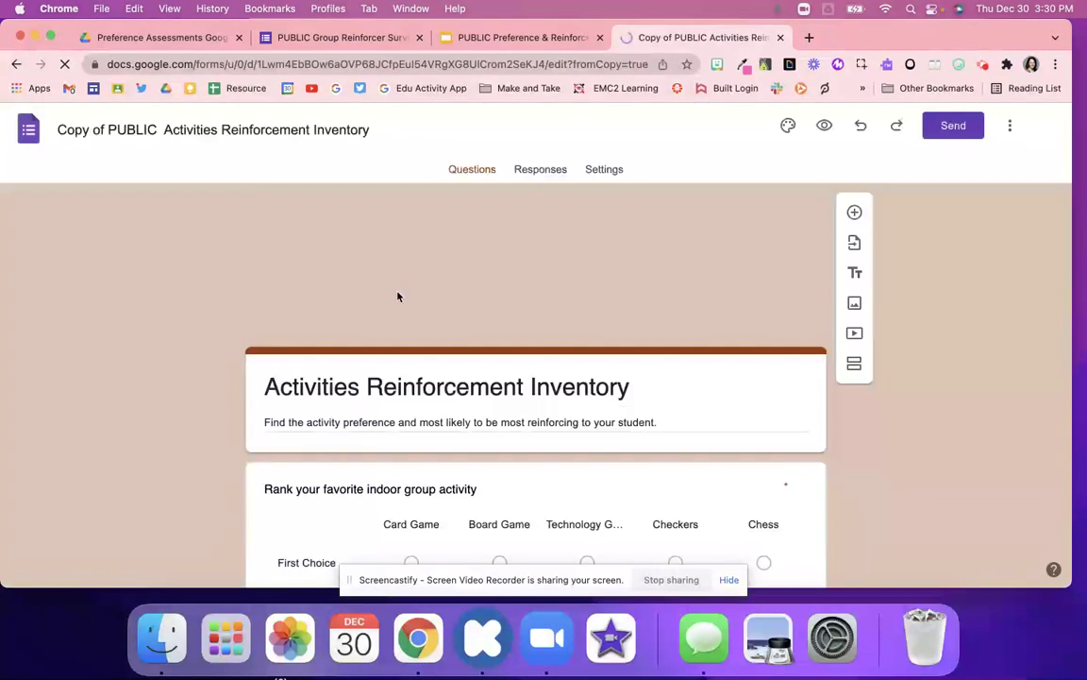
Look through the activity ranking questions in the copied Activities Reinforcement Inventory and close the form.
{"action": "scroll", "coordinate": [444, 352], "scroll_direction": "down", "scroll_amount": 5}
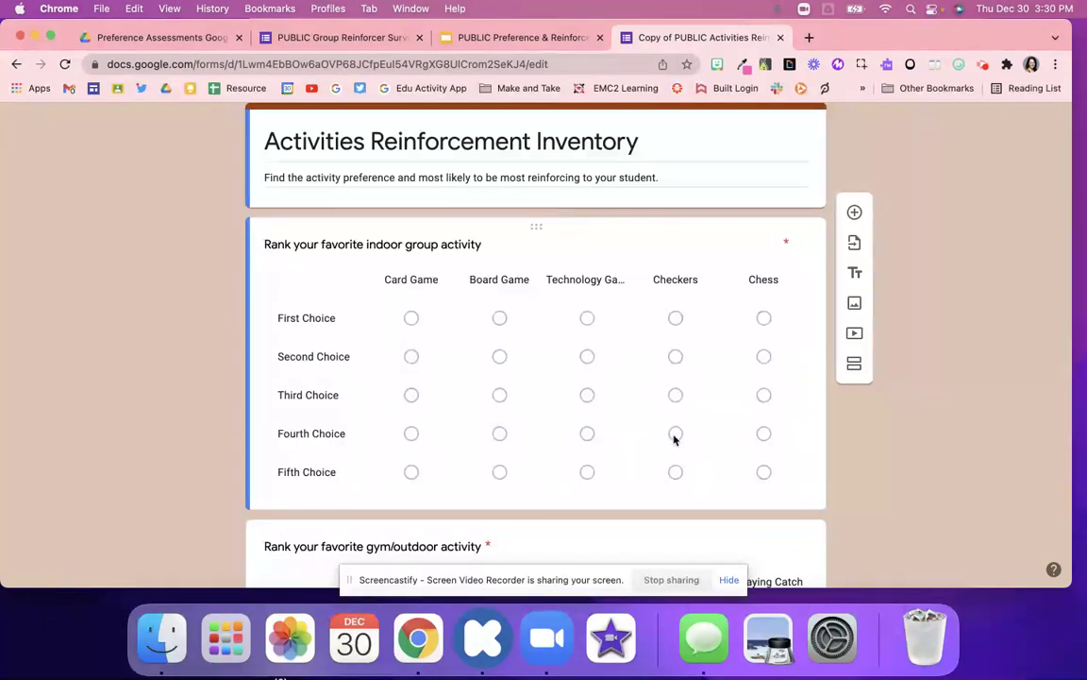
{"action": "scroll", "coordinate": [771, 470], "scroll_direction": "down", "scroll_amount": 5}
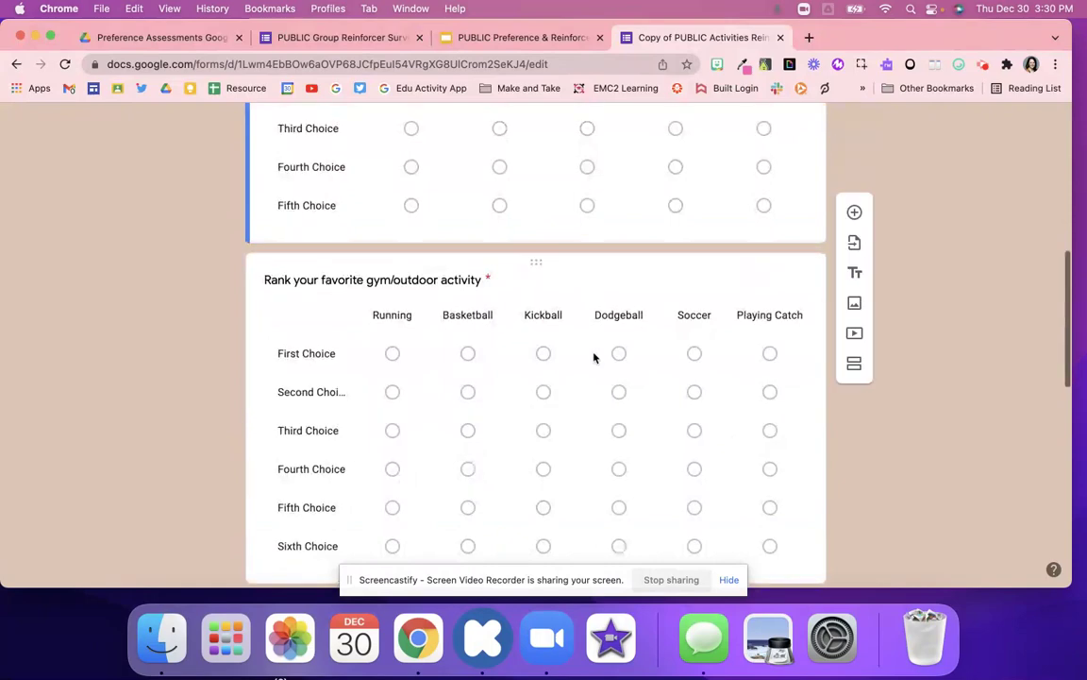
{"action": "scroll", "coordinate": [354, 424], "scroll_direction": "down", "scroll_amount": 15}
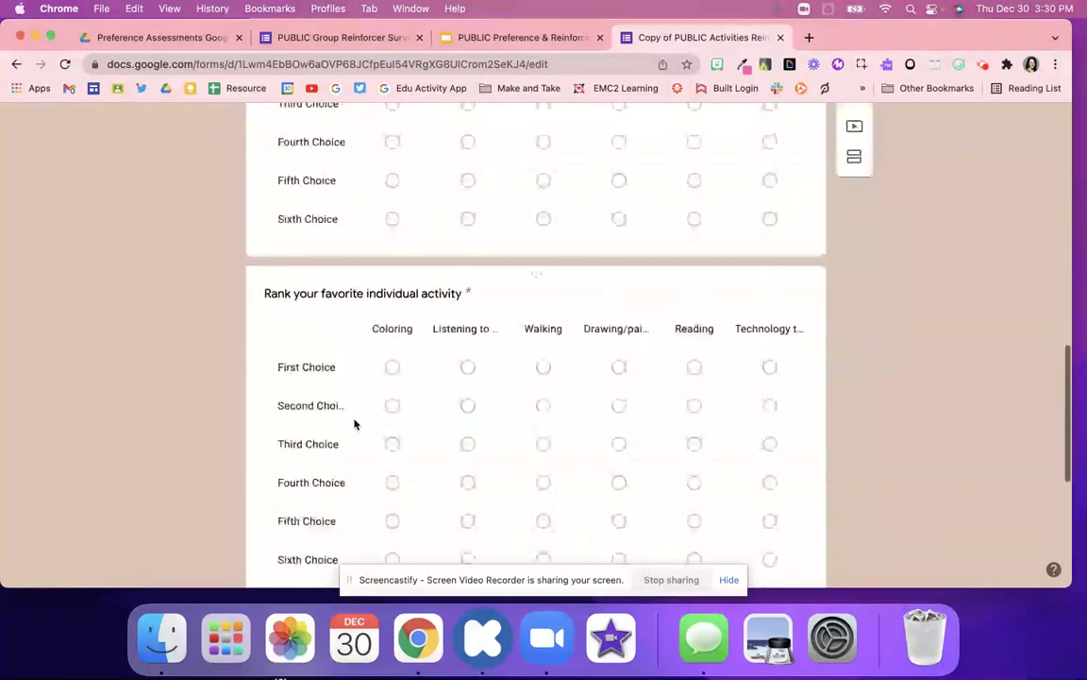
{"action": "scroll", "coordinate": [354, 424], "scroll_direction": "up", "scroll_amount": 20}
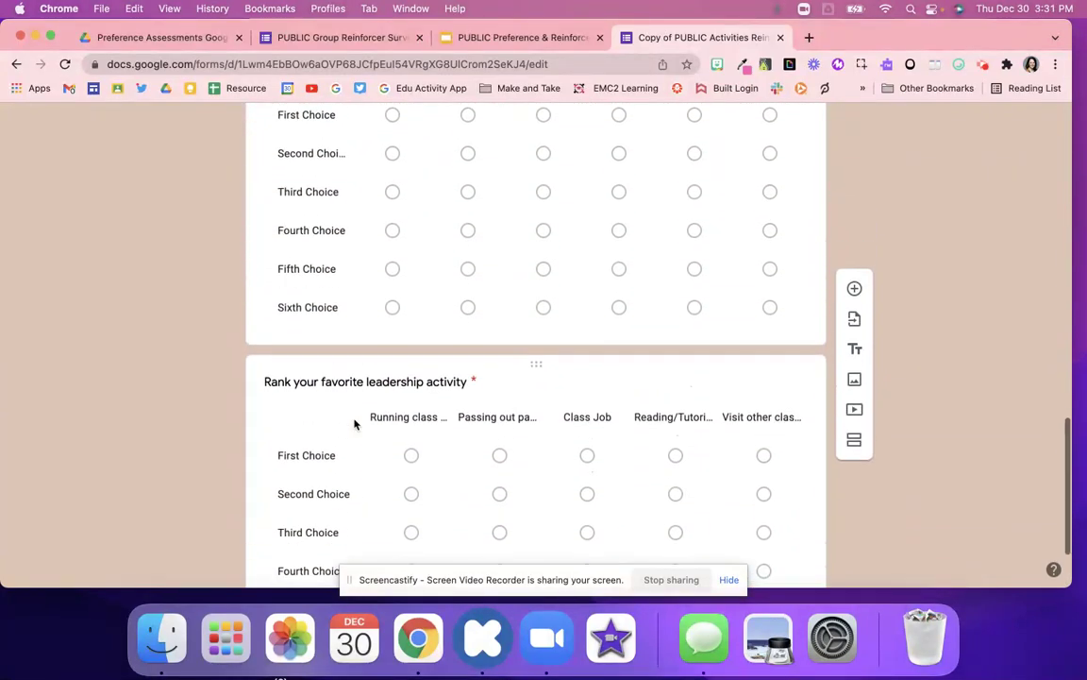
{"action": "left_click", "coordinate": [402, 170]}
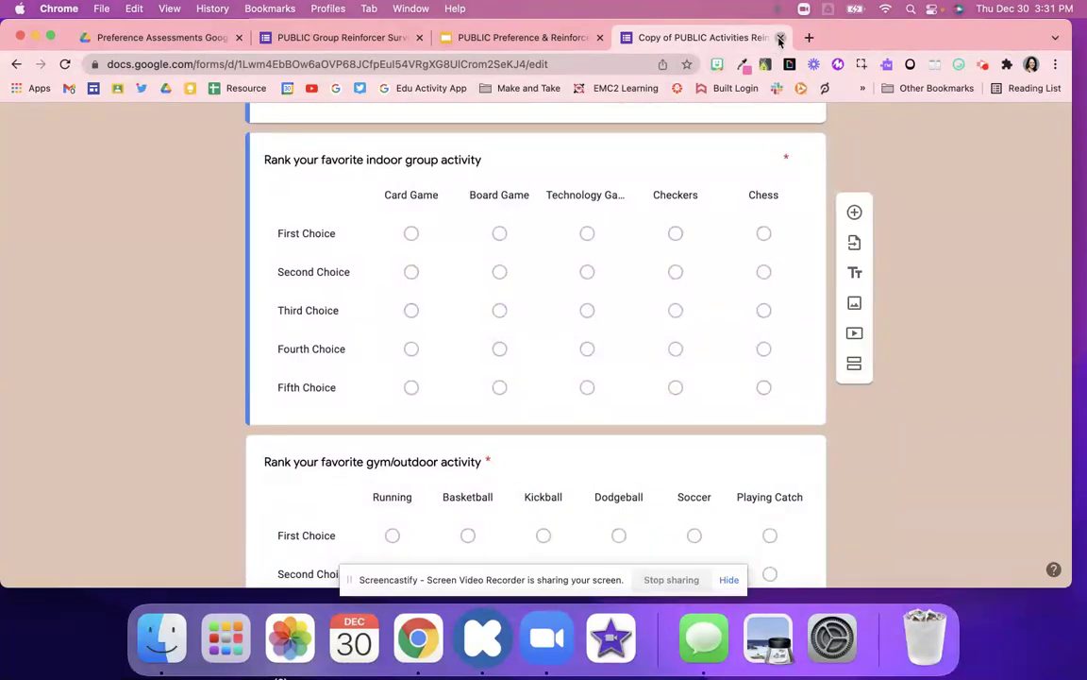
{"action": "middle_click", "coordinate": [703, 37]}
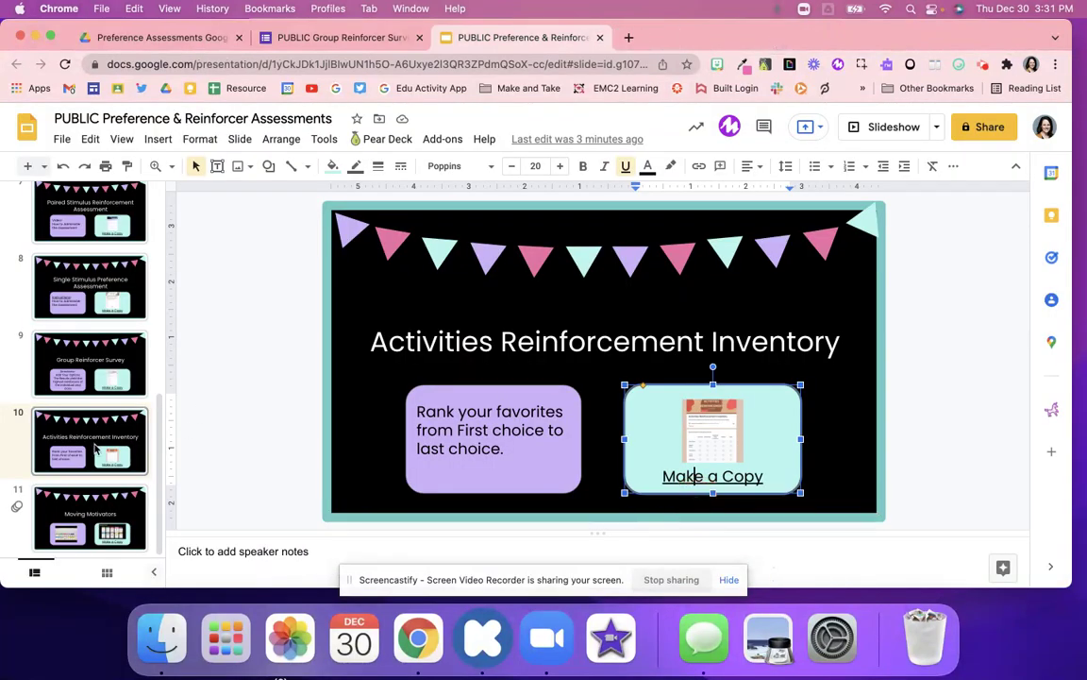
Make a copy of the Moving Motivators presentation through the copy link on its slide.
{"action": "left_click", "coordinate": [68, 514]}
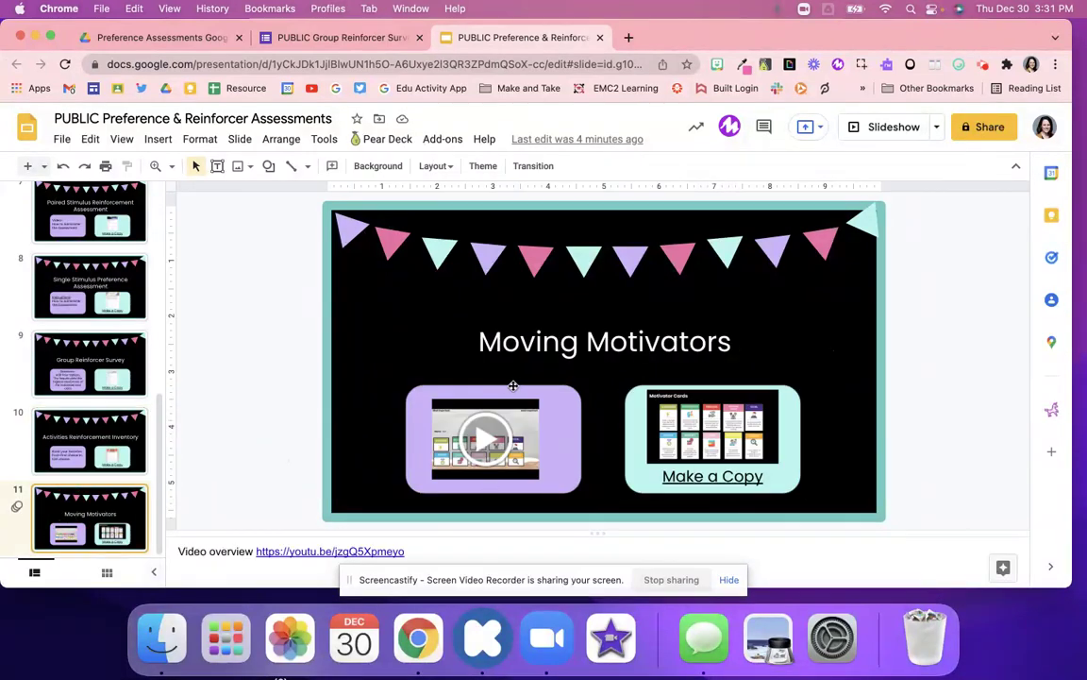
{"action": "left_click", "coordinate": [692, 472]}
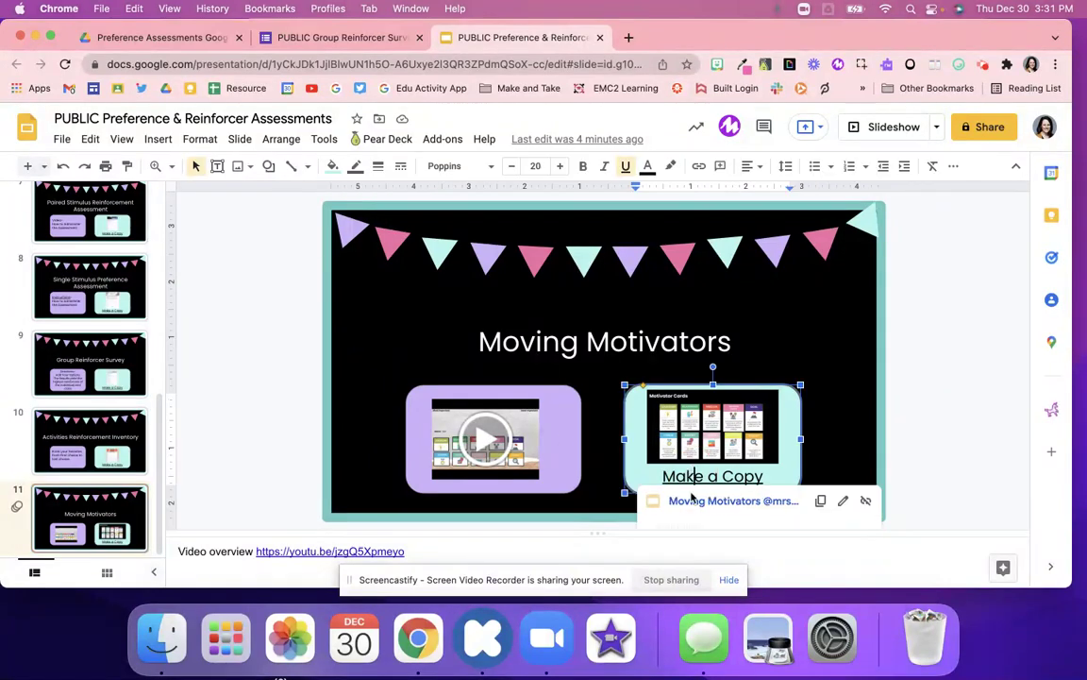
{"action": "left_click", "coordinate": [703, 497]}
{"action": "left_click", "coordinate": [333, 363]}
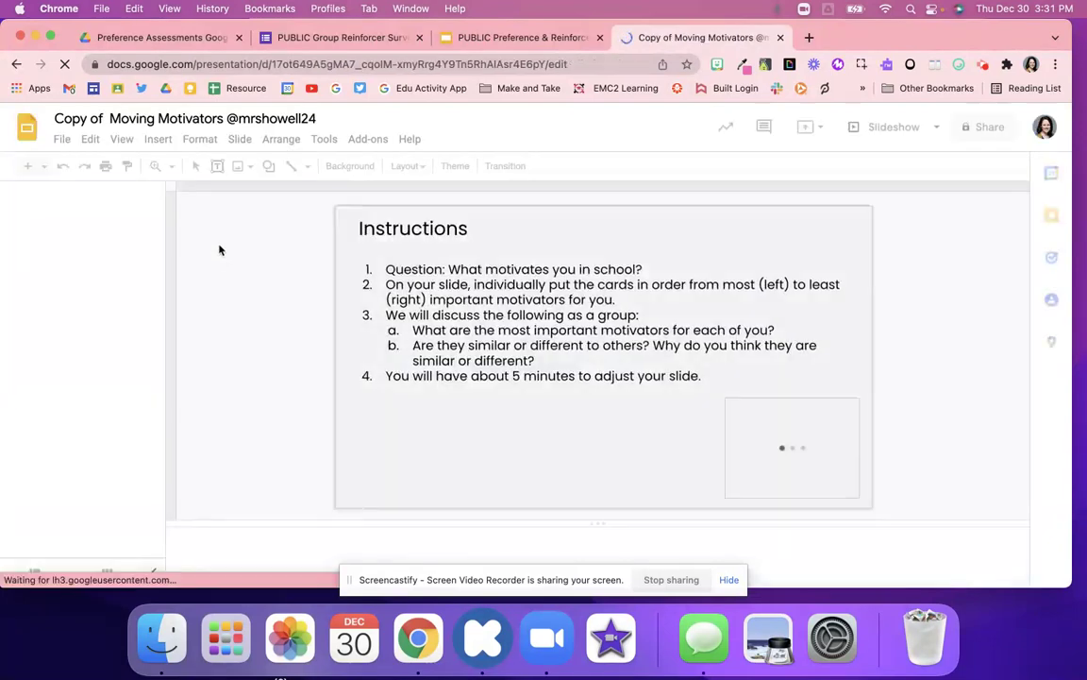
Open the management30.com page linked in the card-ranking slide's notes and look through its ten intrinsic motivations.
{"action": "left_click", "coordinate": [105, 324]}
{"action": "left_click", "coordinate": [91, 383]}
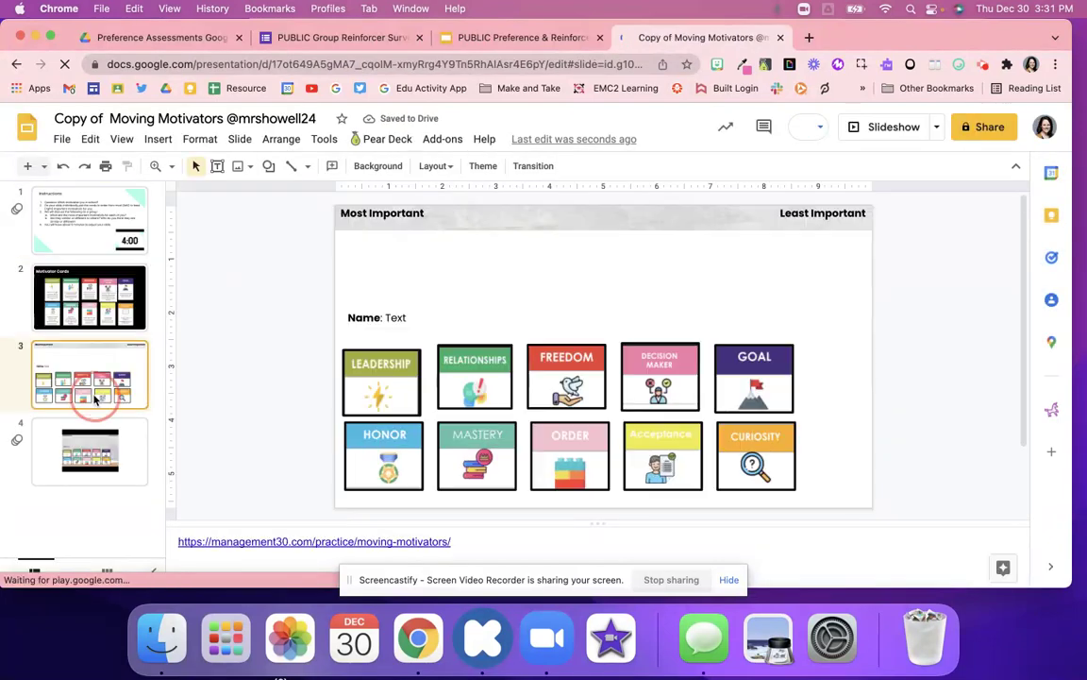
{"action": "left_click", "coordinate": [217, 541]}
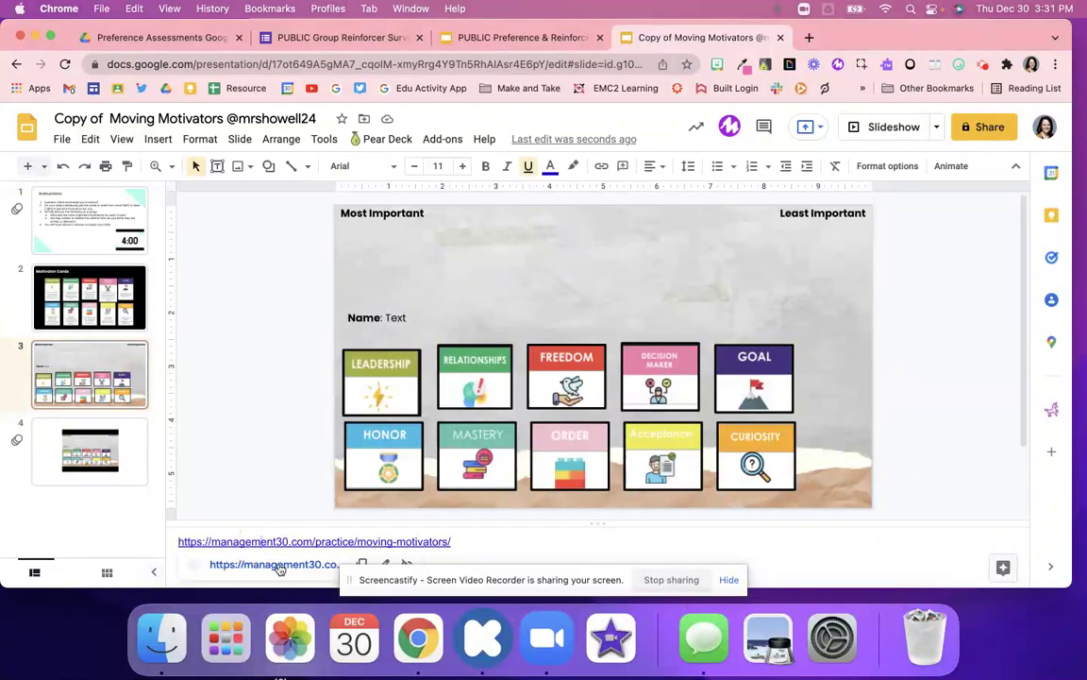
{"action": "left_click", "coordinate": [273, 562]}
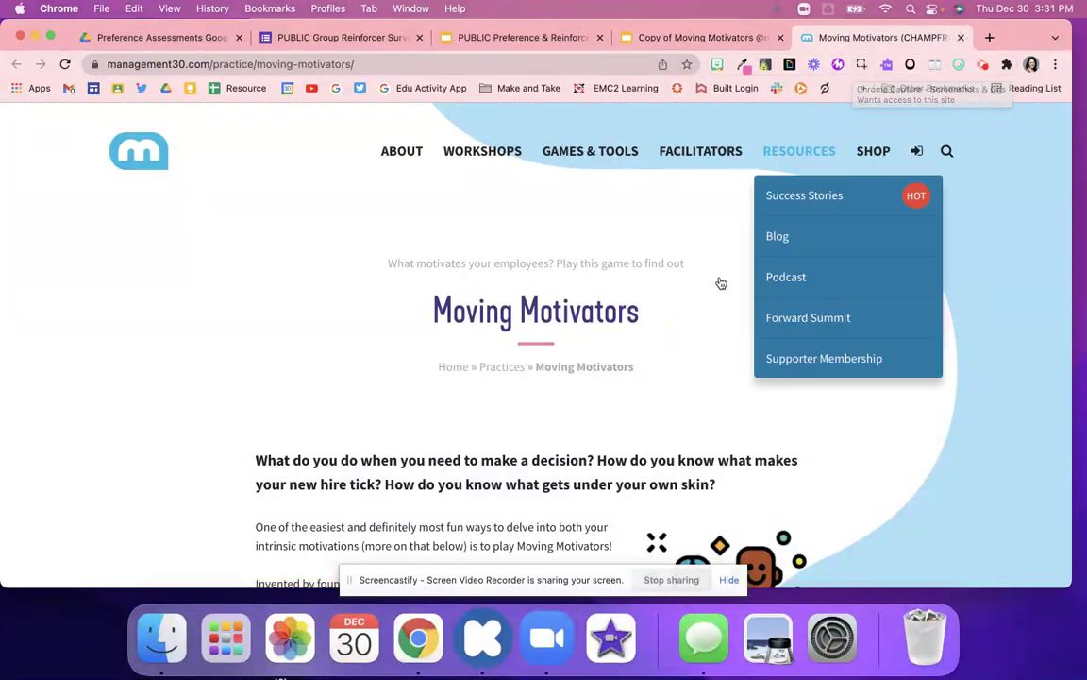
{"action": "scroll", "coordinate": [720, 282], "scroll_direction": "down", "scroll_amount": 15}
{"action": "scroll", "coordinate": [720, 282], "scroll_direction": "down", "scroll_amount": 2}
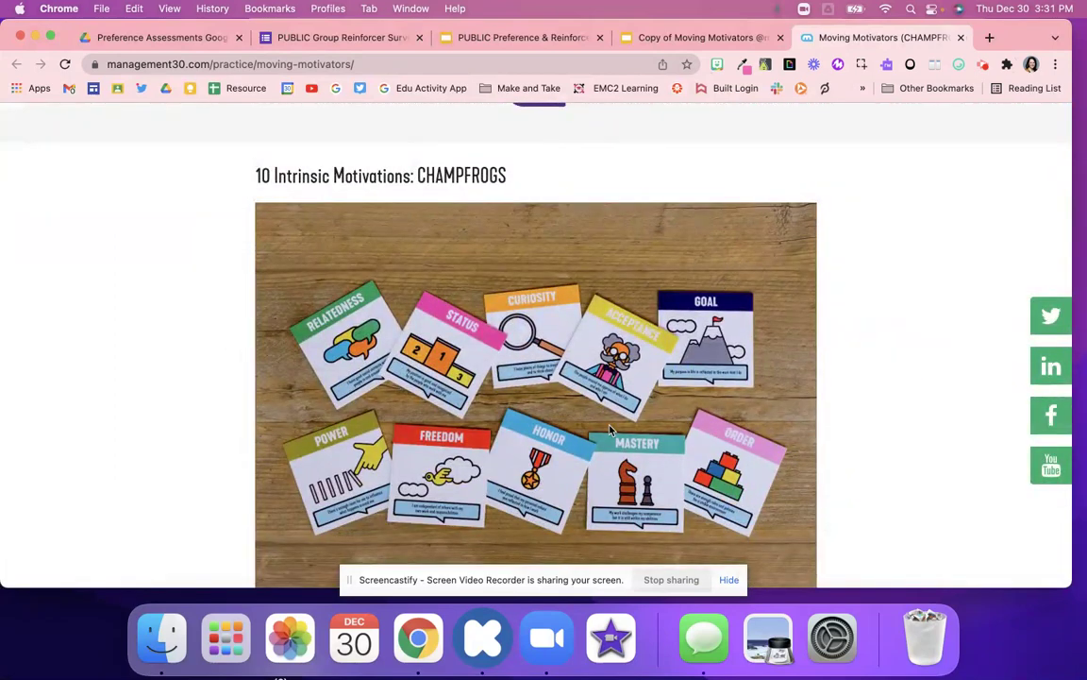
{"action": "scroll", "coordinate": [623, 432], "scroll_direction": "down", "scroll_amount": 5}
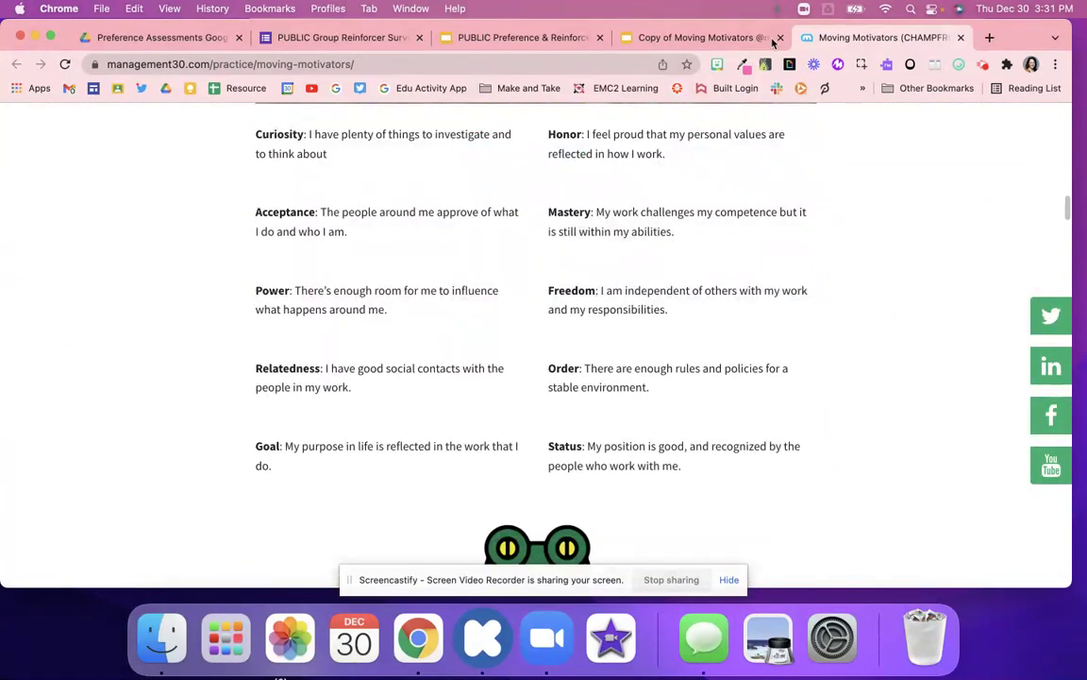
Return to the copied Moving Motivators presentation and review its Motivator Cards, card-ranking and Instructions slides.
{"action": "left_click", "coordinate": [699, 36]}
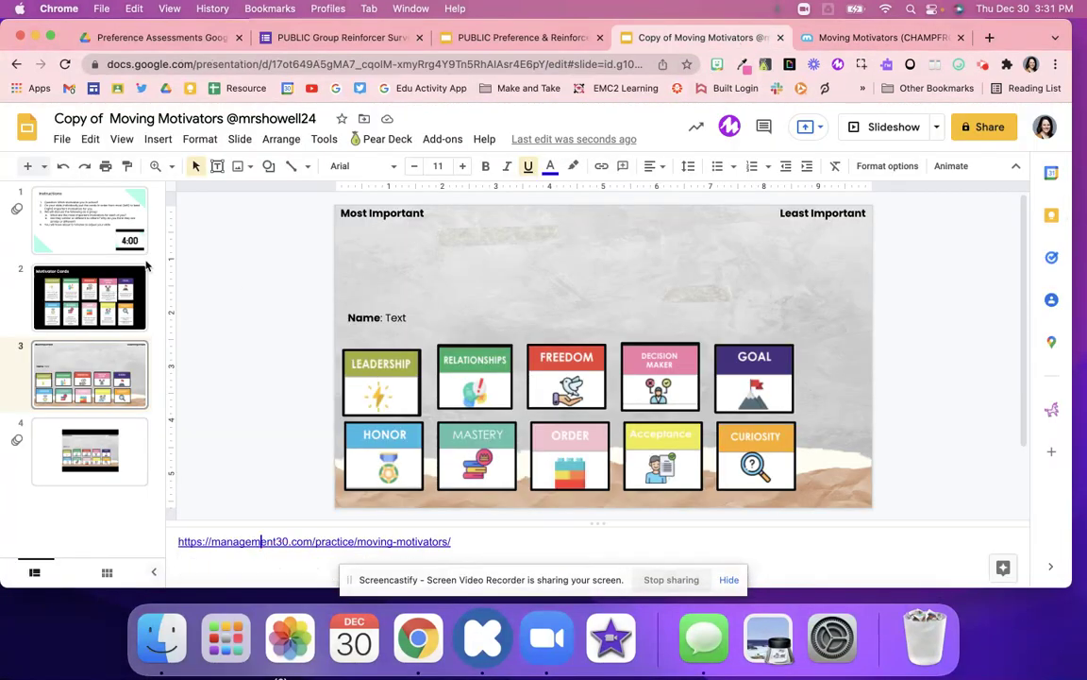
{"action": "left_click", "coordinate": [92, 236]}
{"action": "left_click", "coordinate": [85, 300]}
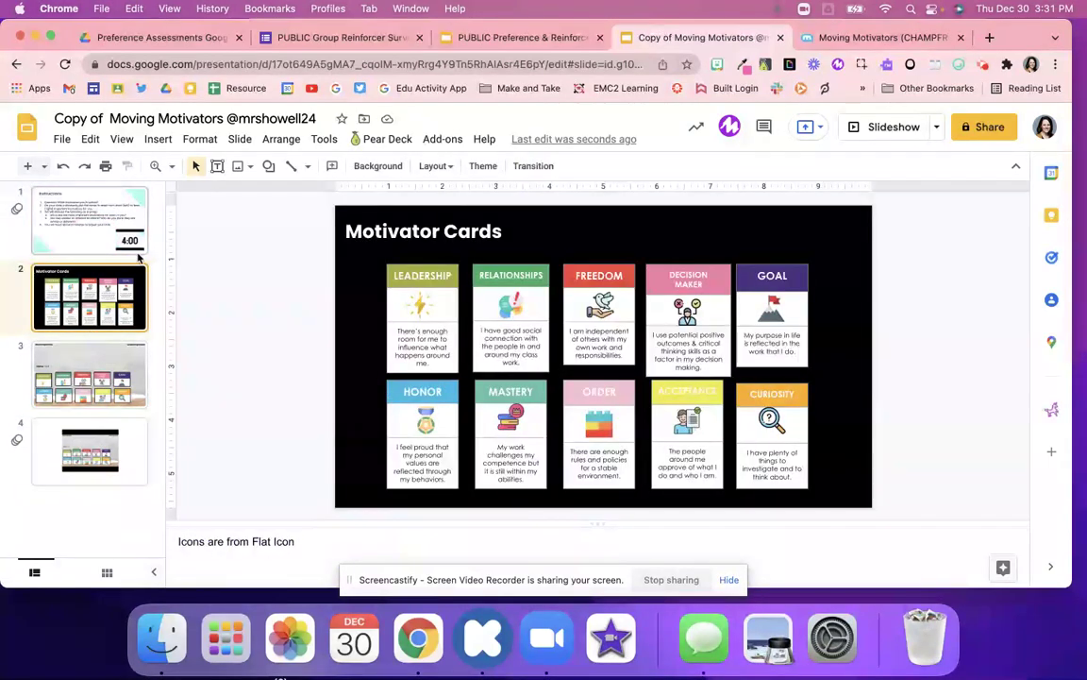
{"action": "left_click", "coordinate": [102, 358]}
{"action": "key", "text": "Up"}
{"action": "key", "text": "Up"}
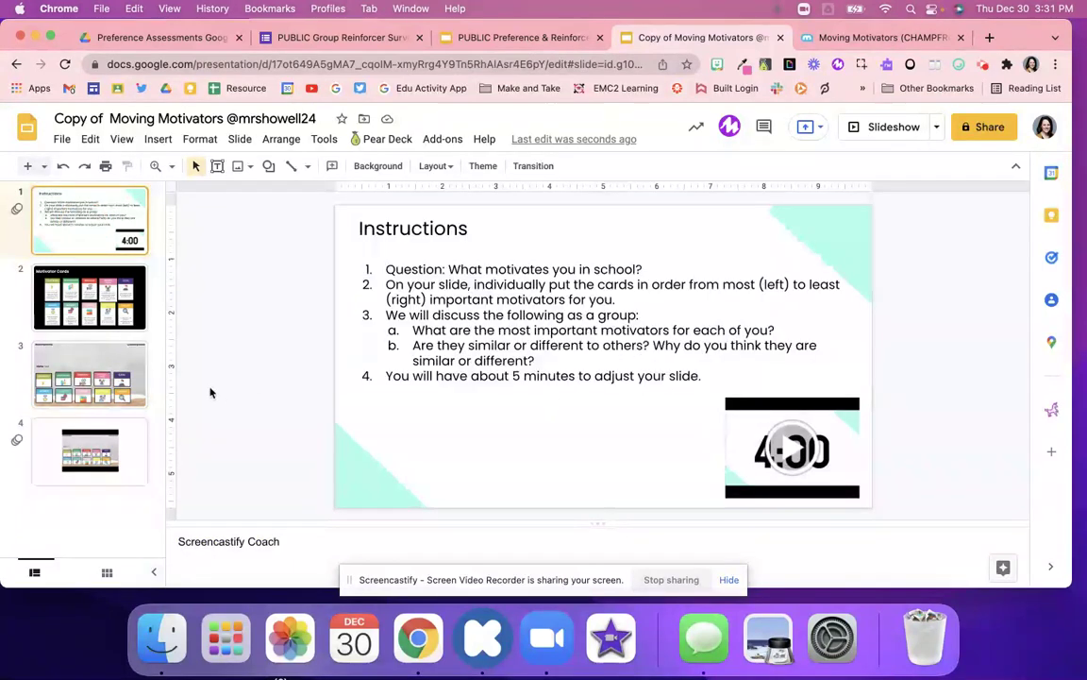
Place the Leadership and Mastery cards at the Most Important end of the card-ranking slide.
{"action": "left_click", "coordinate": [69, 353]}
{"action": "left_click", "coordinate": [376, 363]}
{"action": "left_click_drag", "start_coordinate": [377, 363], "coordinate": [367, 247]}
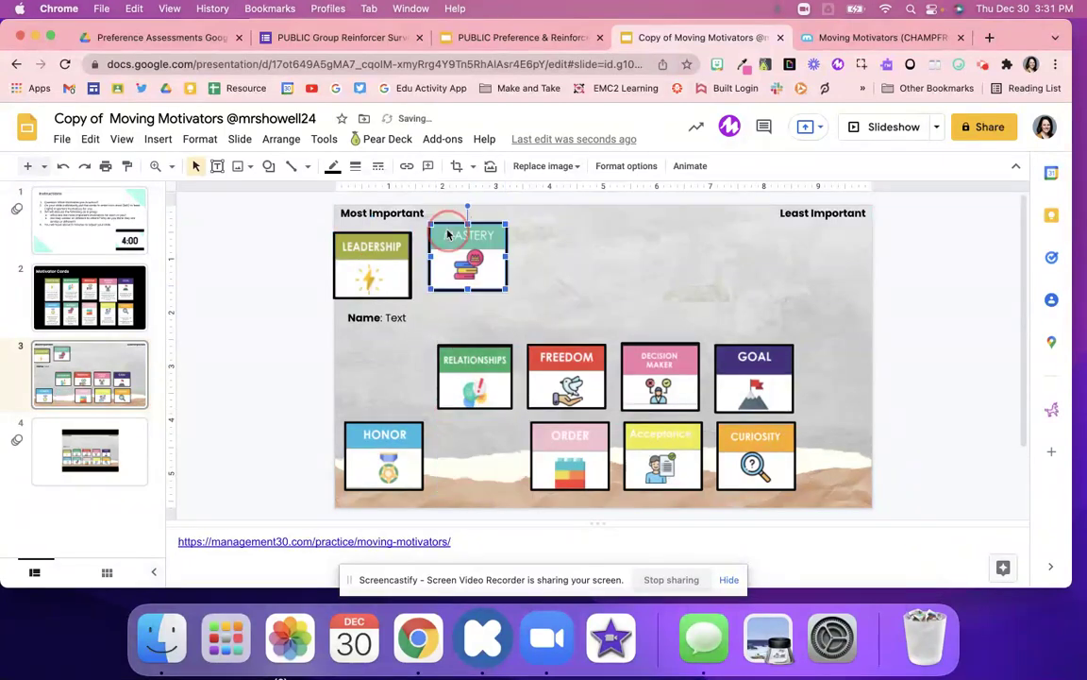